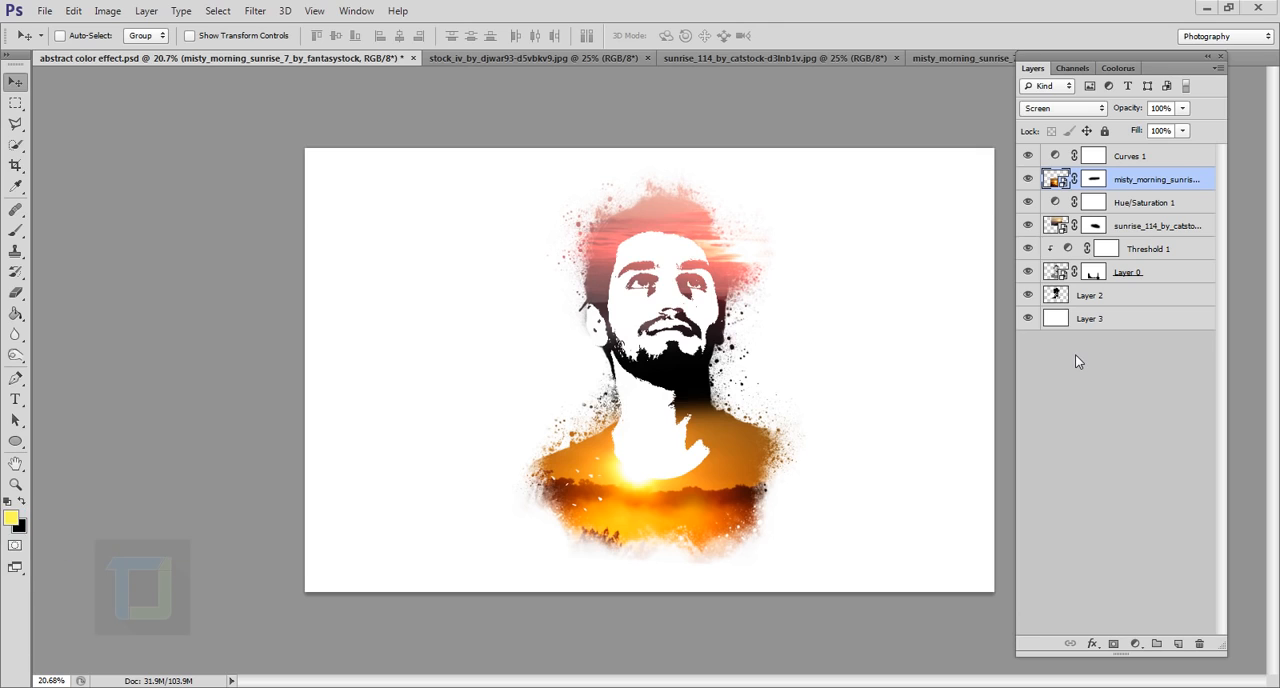
Look through the open source images: the green-screen portrait, the sunrise photo and the misty morning sunrise photo
left_click(596, 56)
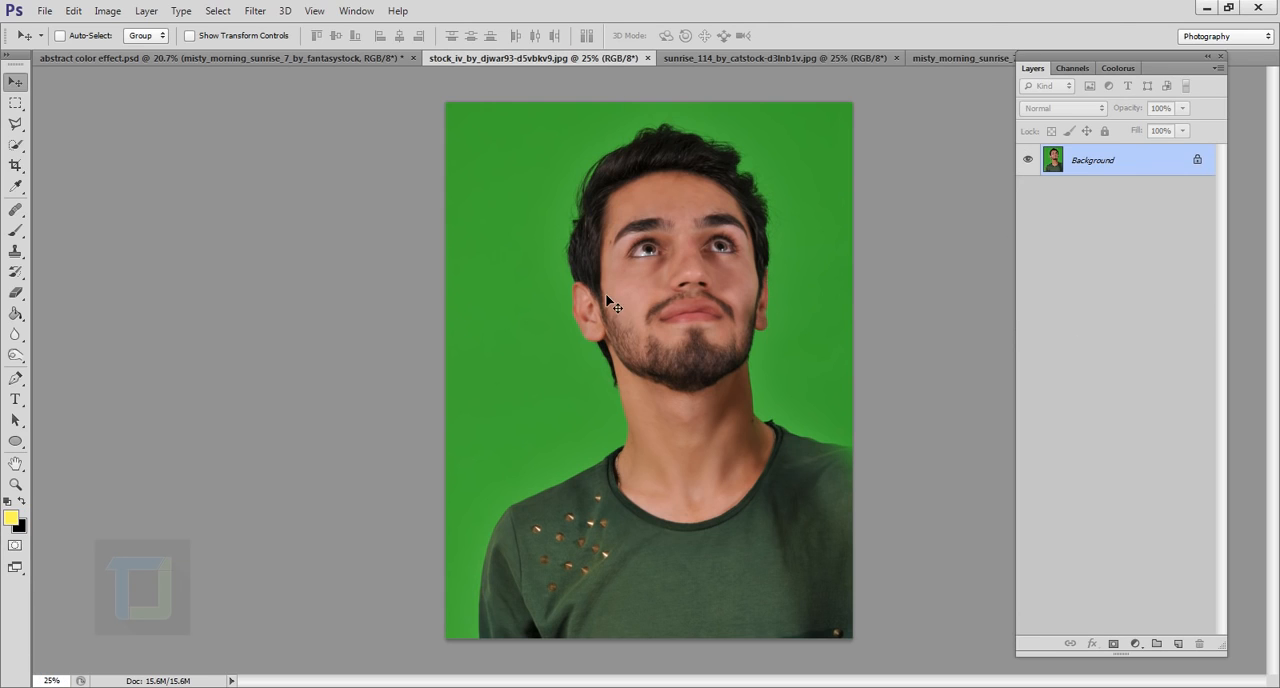
left_click(748, 56)
left_click(938, 58)
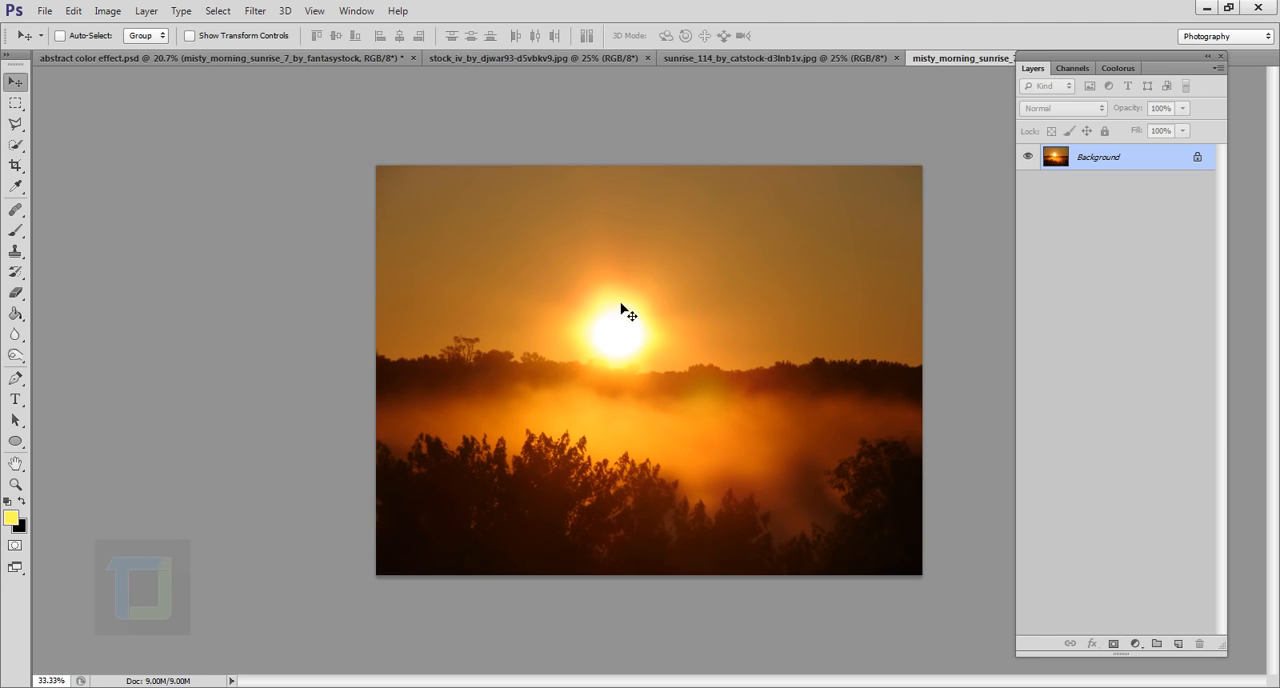
Choose the 275 px paint-splatter tip for the Brush tool from the brush presets
left_click(15, 230)
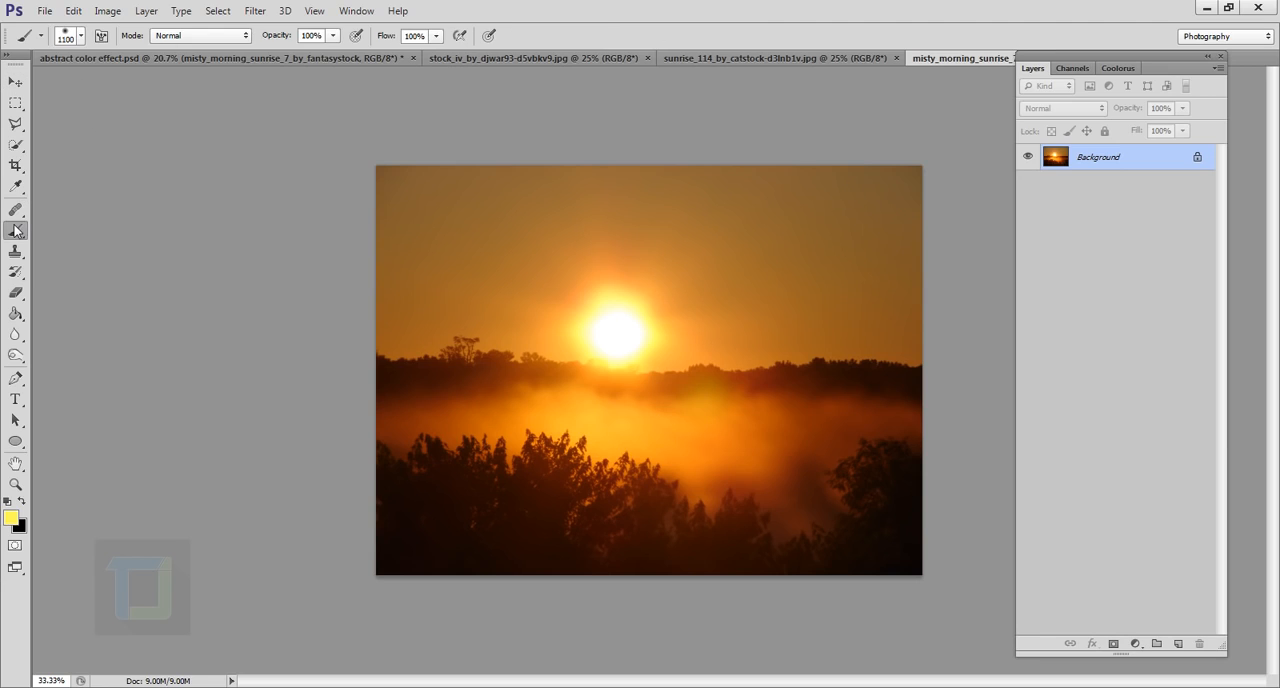
left_click(81, 42)
scroll(145, 428, "down", 5)
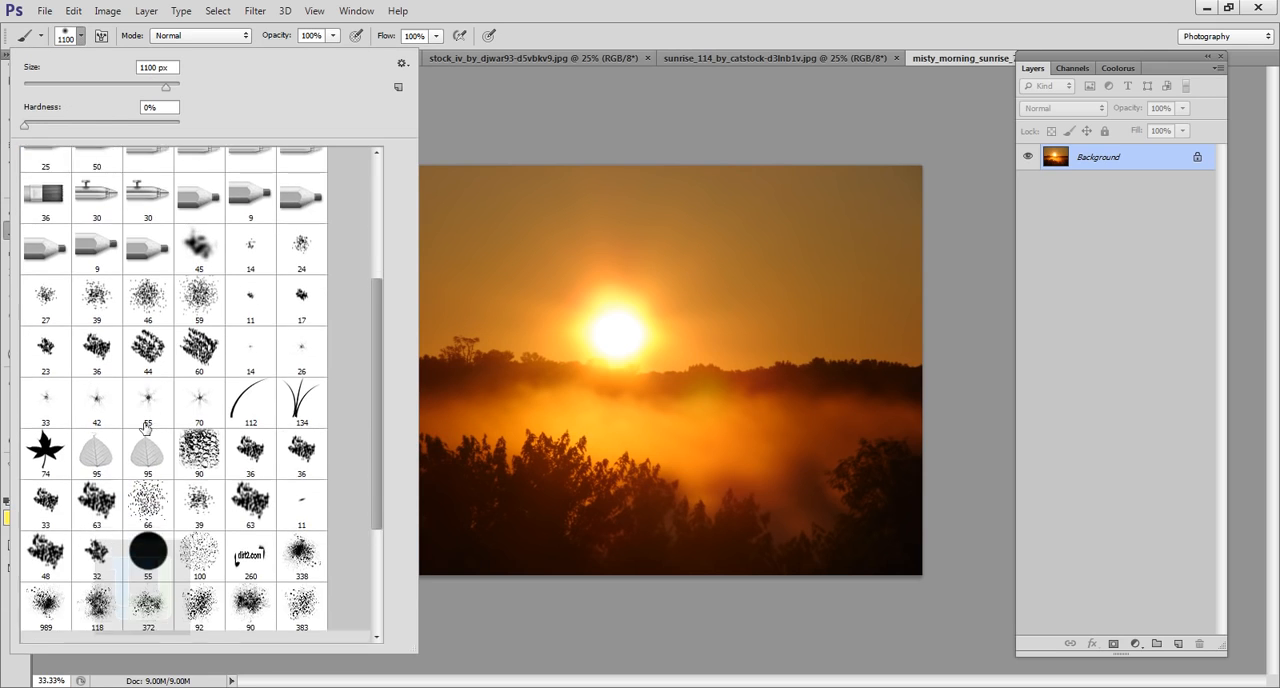
scroll(145, 428, "down", 4)
left_click(150, 515)
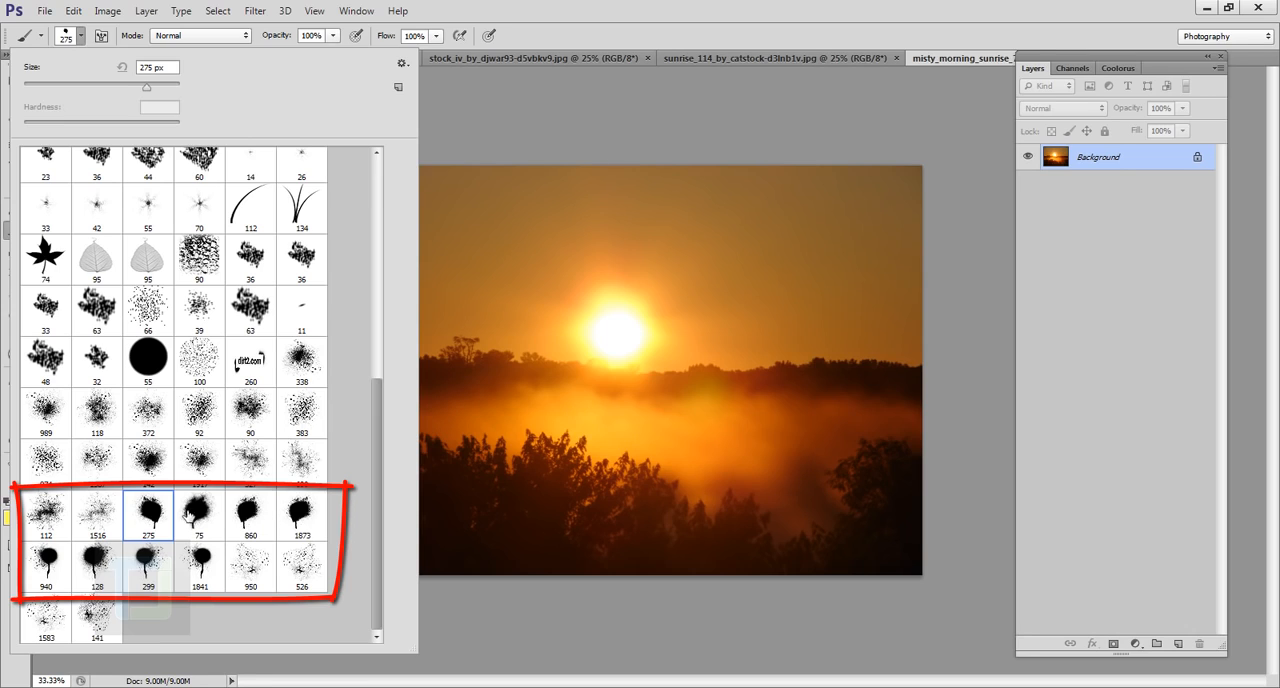
left_click(530, 5)
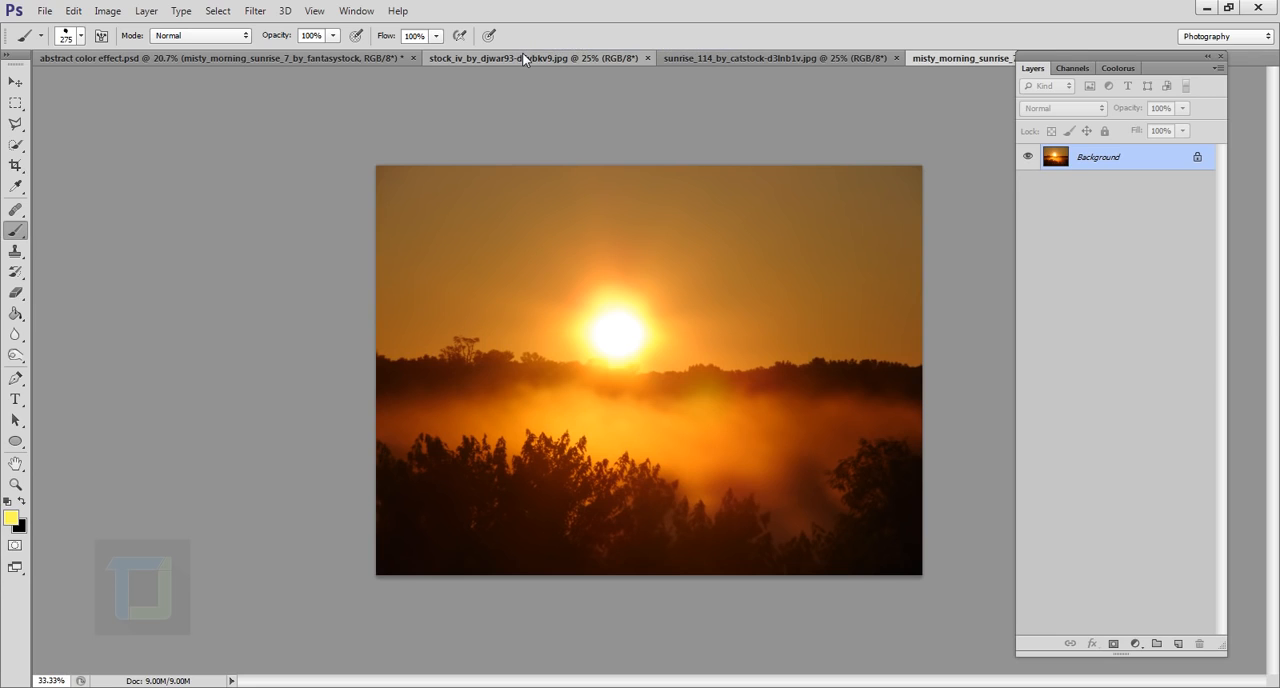
In the green-screen portrait image, select the whole man with the Quick Selection tool at a 250 px brush size
left_click(524, 58)
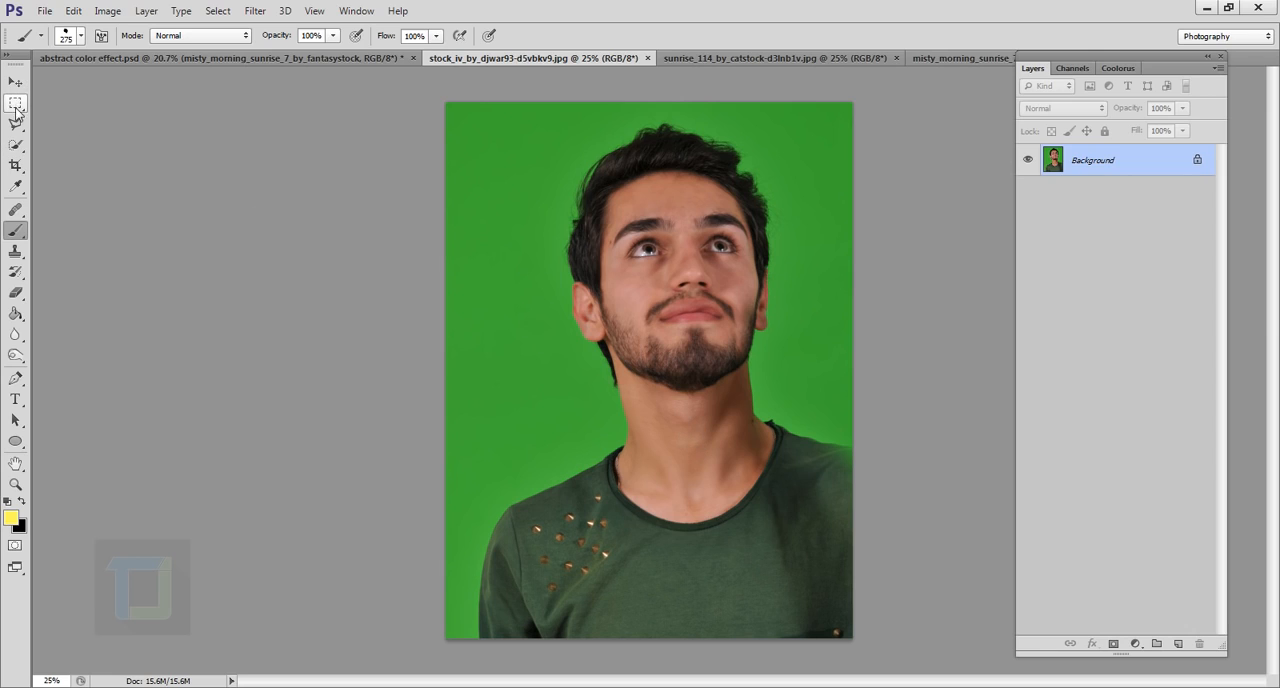
left_click_drag(15, 145, 100, 142)
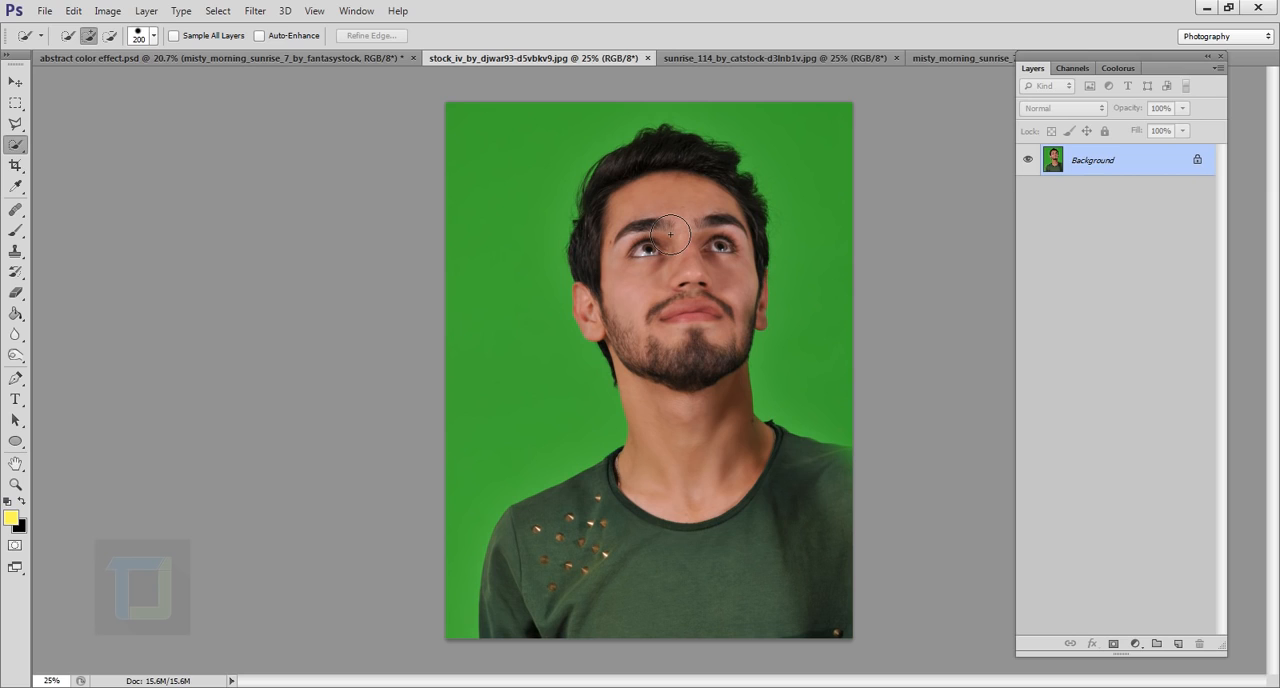
key("bracketright")
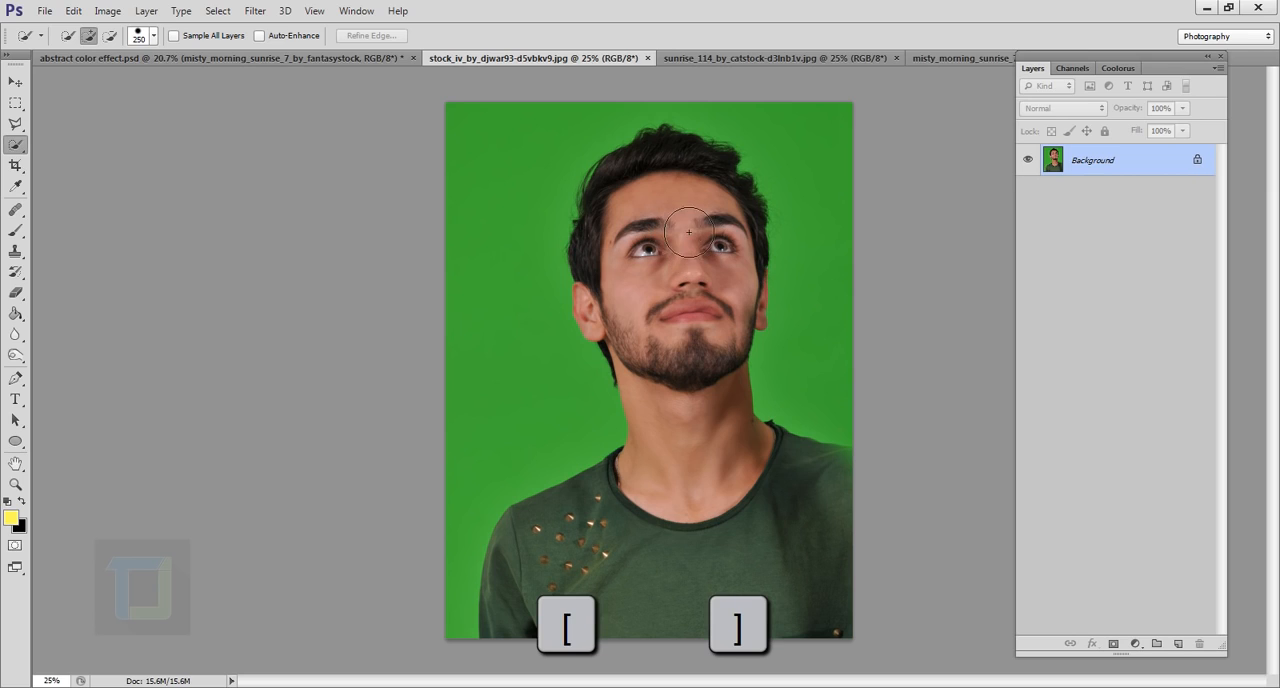
mouse_move(694, 257)
left_mouse_down()
mouse_move(695, 497)
mouse_move(655, 520)
mouse_move(780, 455)
mouse_move(700, 430)
left_mouse_up()
mouse_move(620, 307)
left_mouse_down()
mouse_move(639, 258)
mouse_move(775, 313)
mouse_move(672, 367)
left_mouse_up()
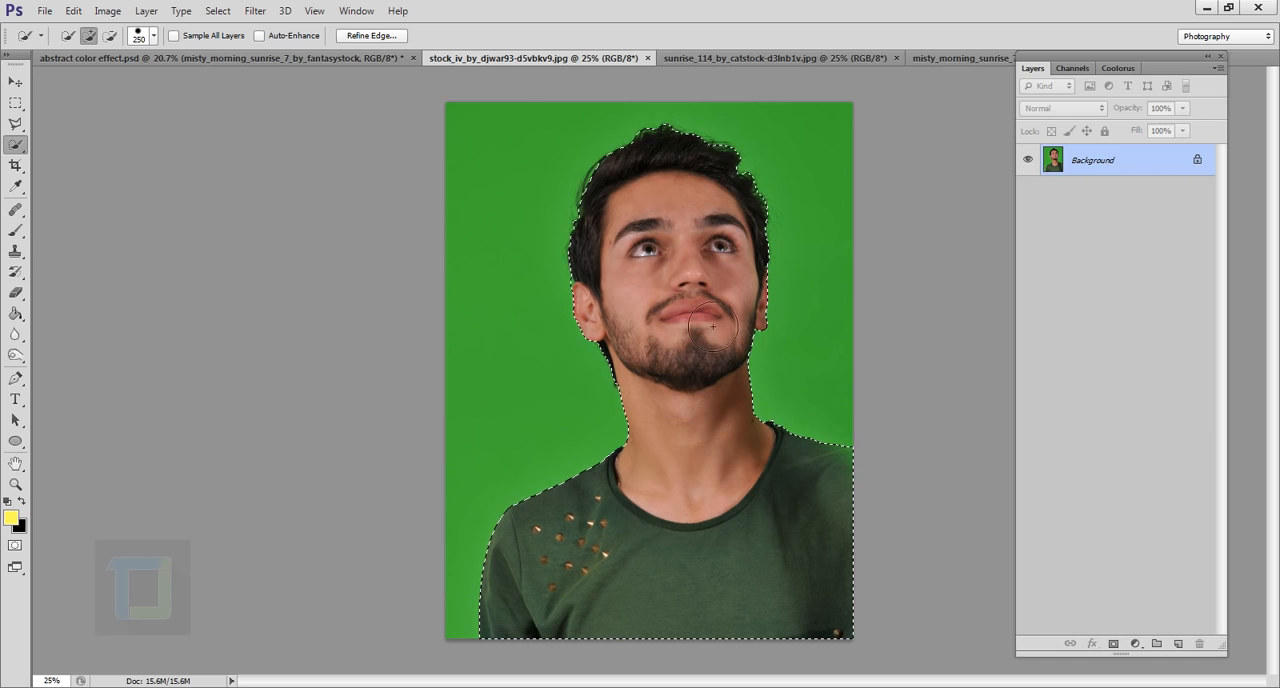
Refine the selection edge by brushing around the man's outline and hair with a refine radius brush of size 150
left_click(370, 36)
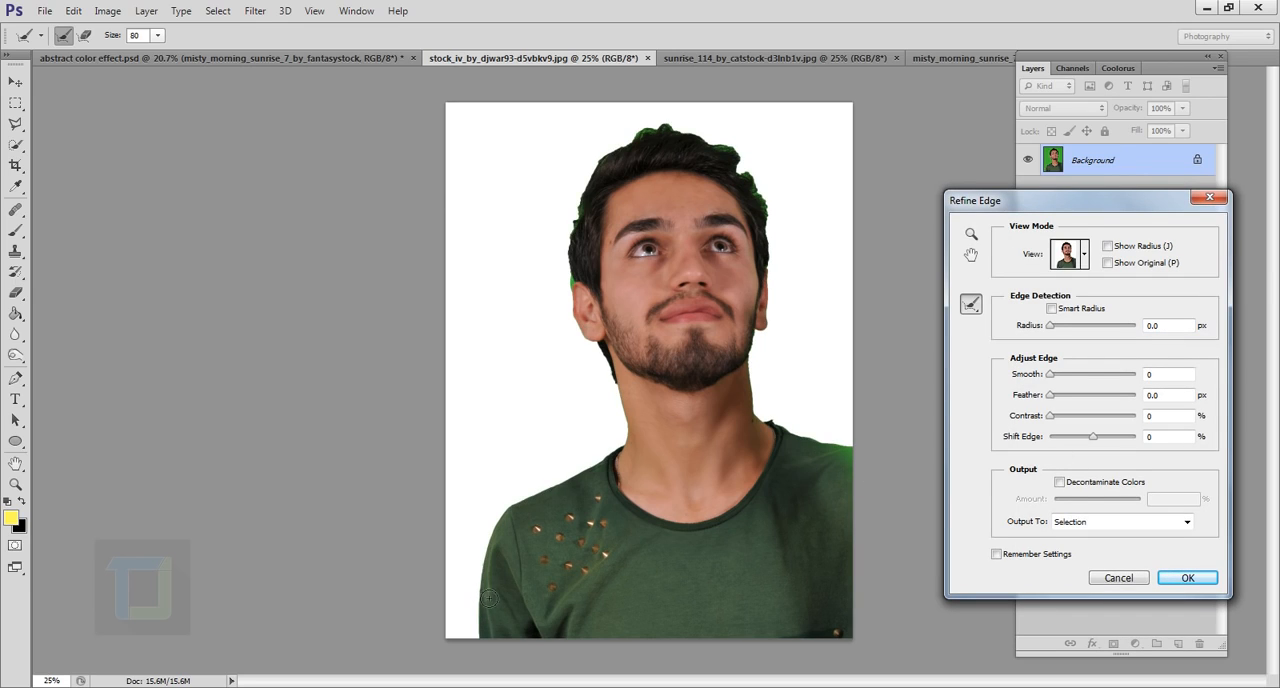
key("bracketleft")
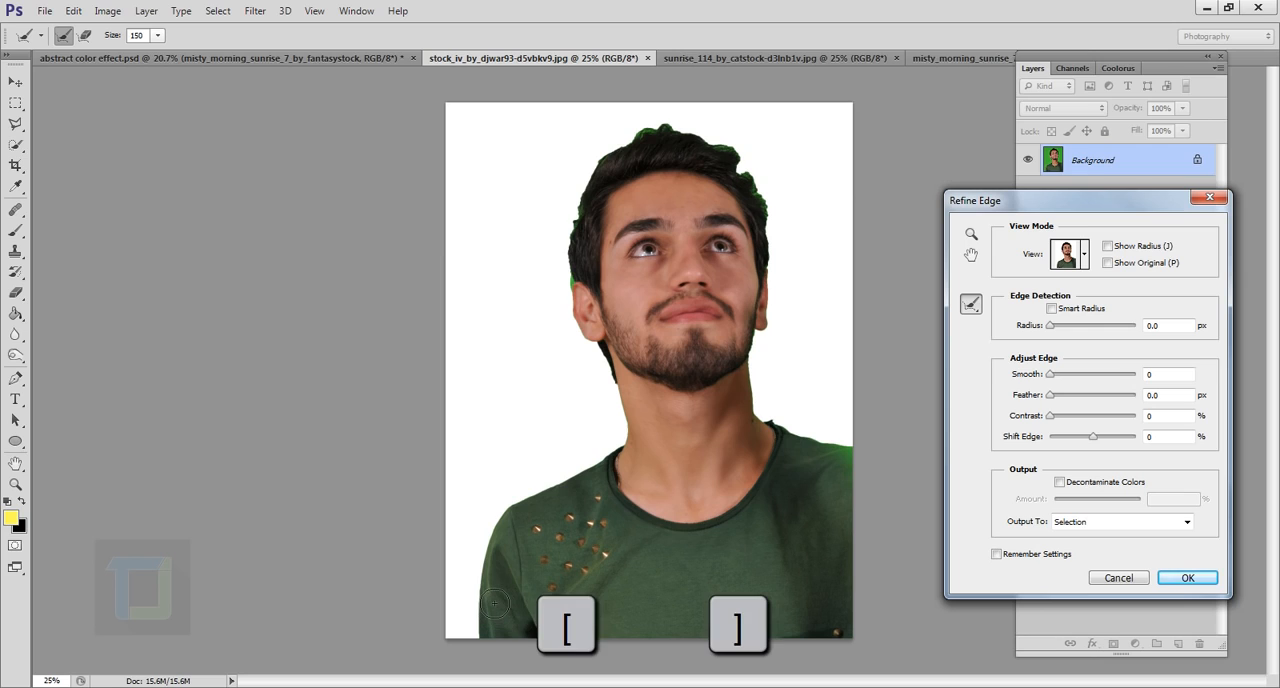
mouse_move(490, 645)
left_mouse_down()
mouse_move(516, 521)
mouse_move(653, 455)
mouse_move(602, 343)
mouse_move(585, 259)
mouse_move(609, 176)
mouse_move(652, 139)
mouse_move(698, 138)
mouse_move(783, 218)
mouse_move(770, 384)
mouse_move(865, 457)
mouse_move(772, 340)
mouse_move(791, 214)
mouse_move(772, 214)
mouse_move(727, 139)
mouse_move(754, 170)
mouse_move(653, 151)
mouse_move(604, 195)
mouse_move(582, 298)
left_mouse_up()
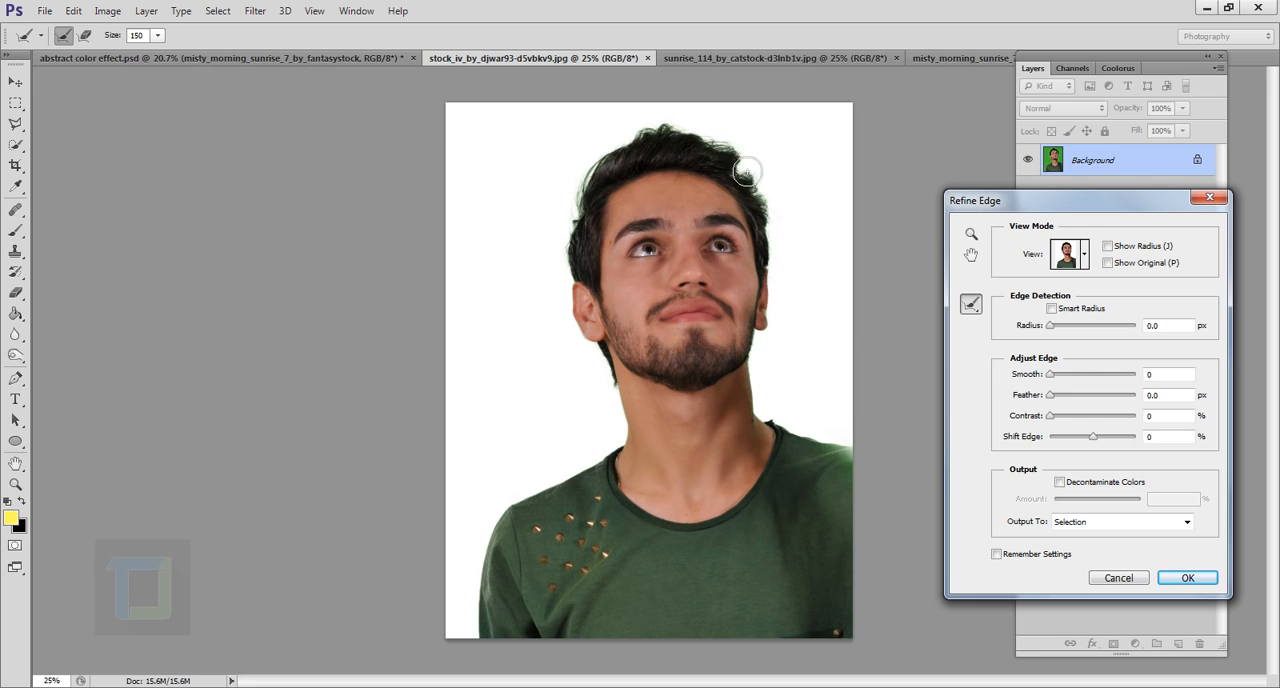
left_click(1192, 580)
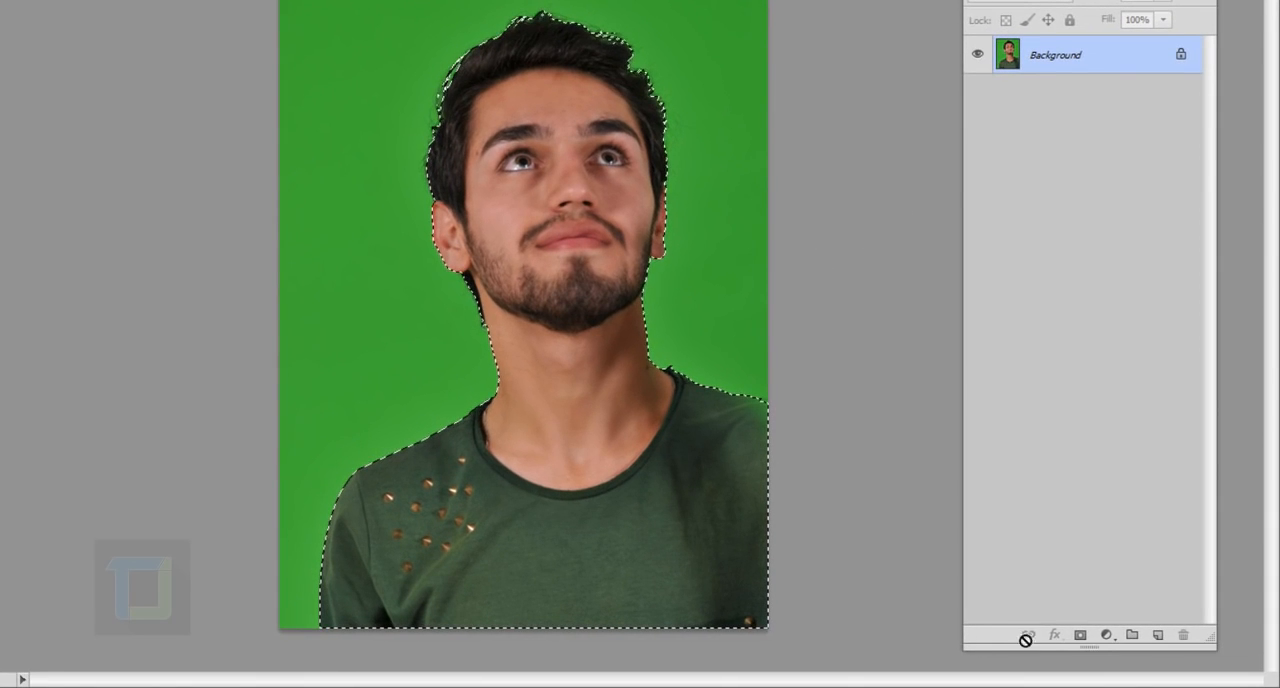
Mask out the green background using the selection and add a new empty layer beneath the portrait layer
left_click(1082, 636)
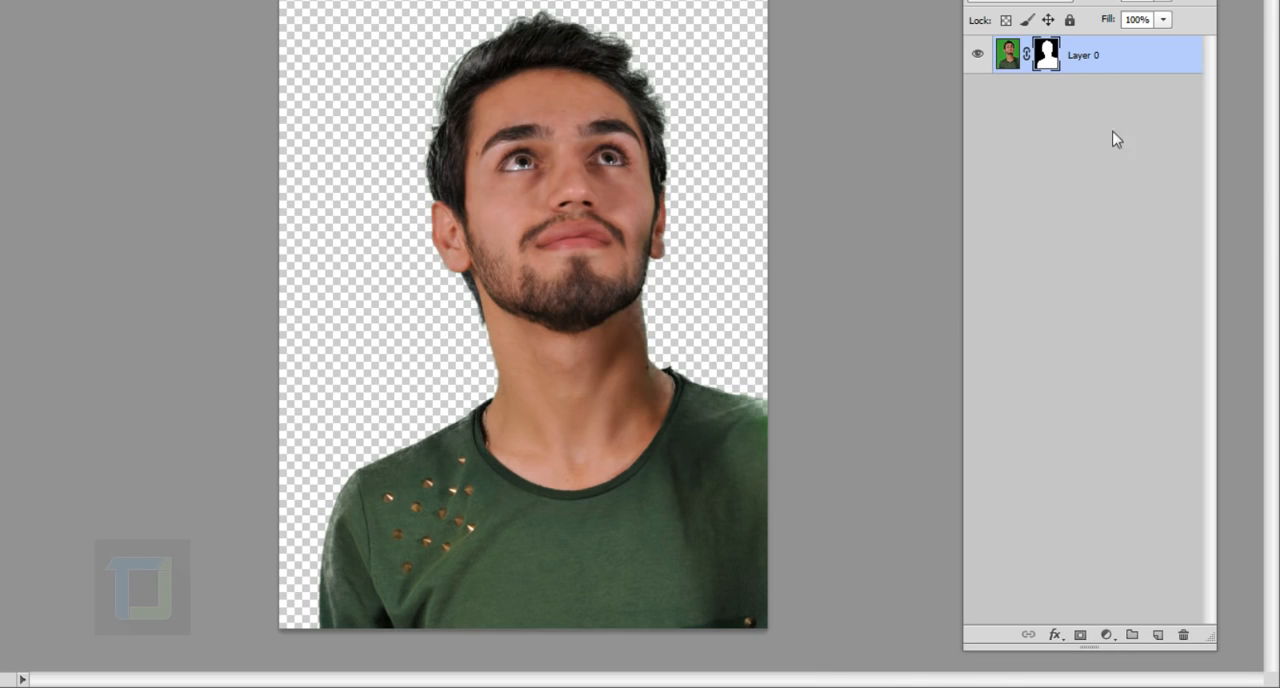
left_click(1164, 638)
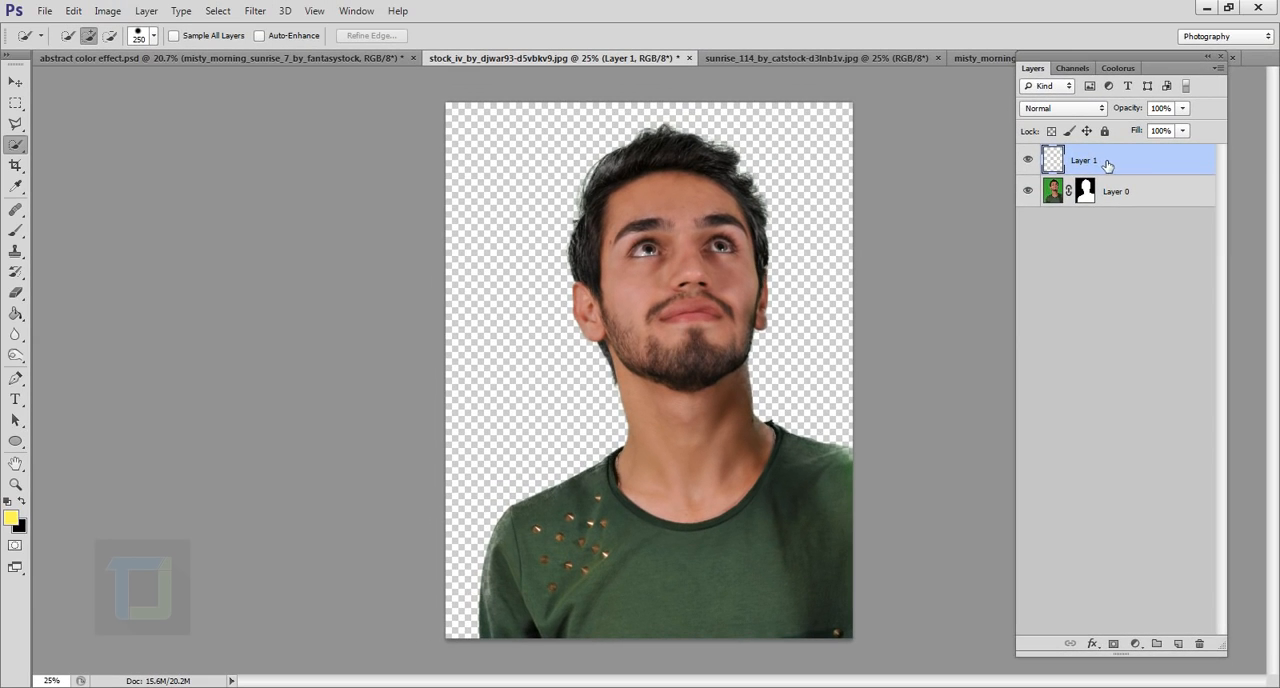
left_click_drag(1070, 56, 1075, 160)
left_click_drag(1108, 247, 1100, 244)
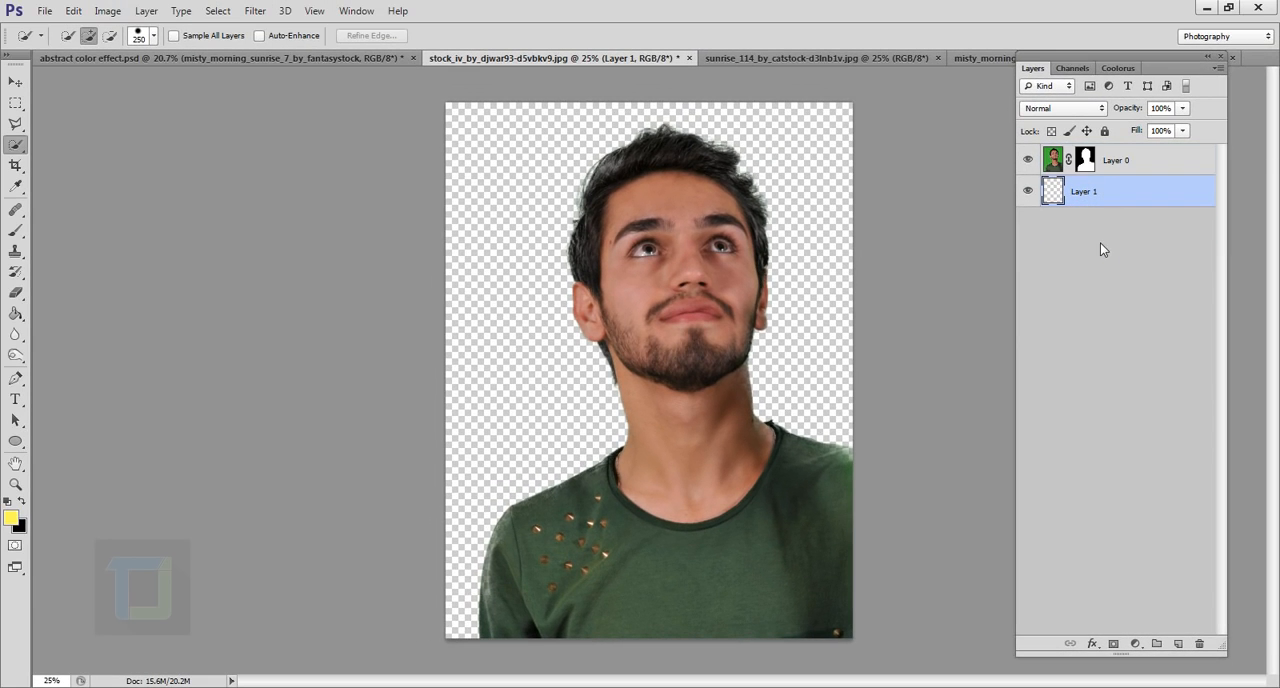
Fill the new layer beneath the portrait with white using the Paint Bucket tool, and check both layers' visibility
left_click(16, 314)
right_click(16, 316)
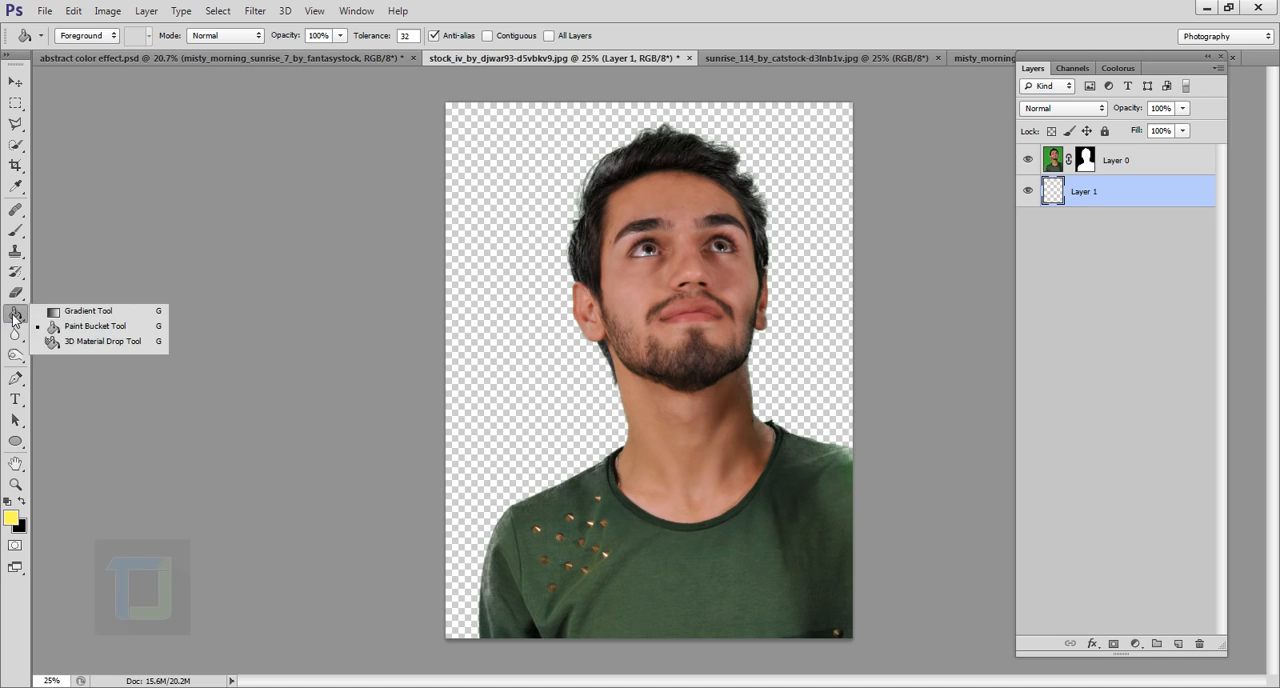
left_click(64, 323)
left_click(8, 502)
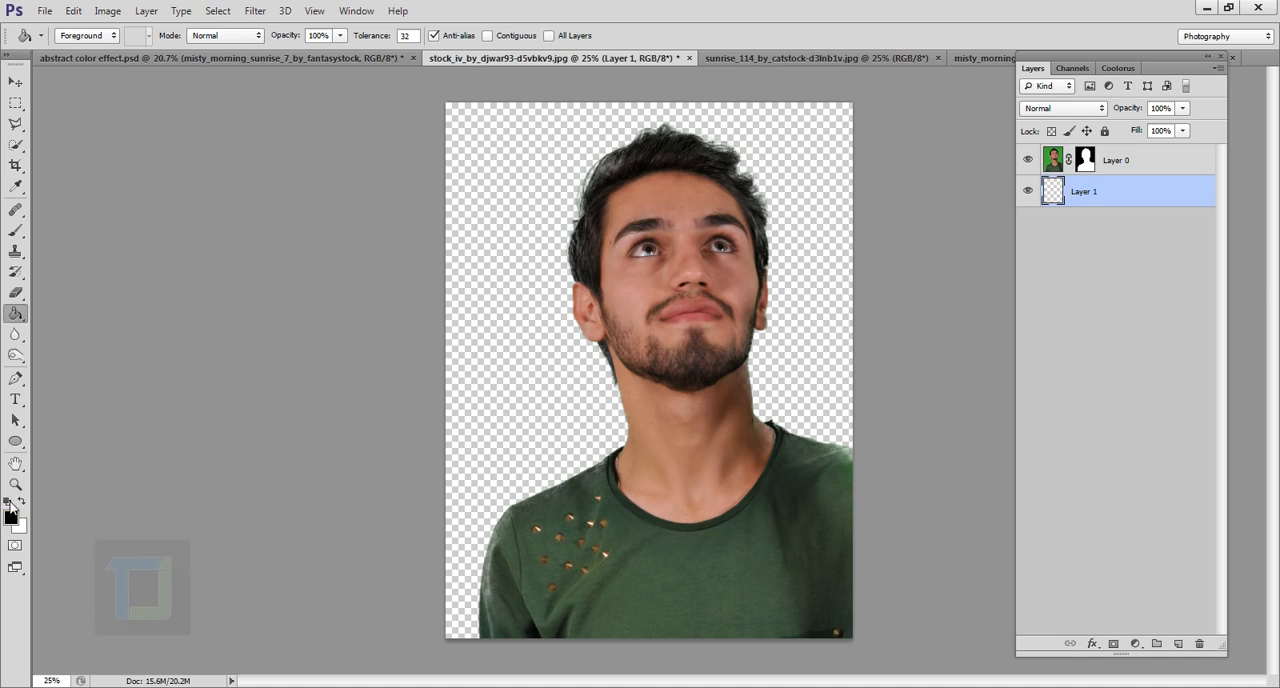
left_click(20, 503)
left_click(539, 366)
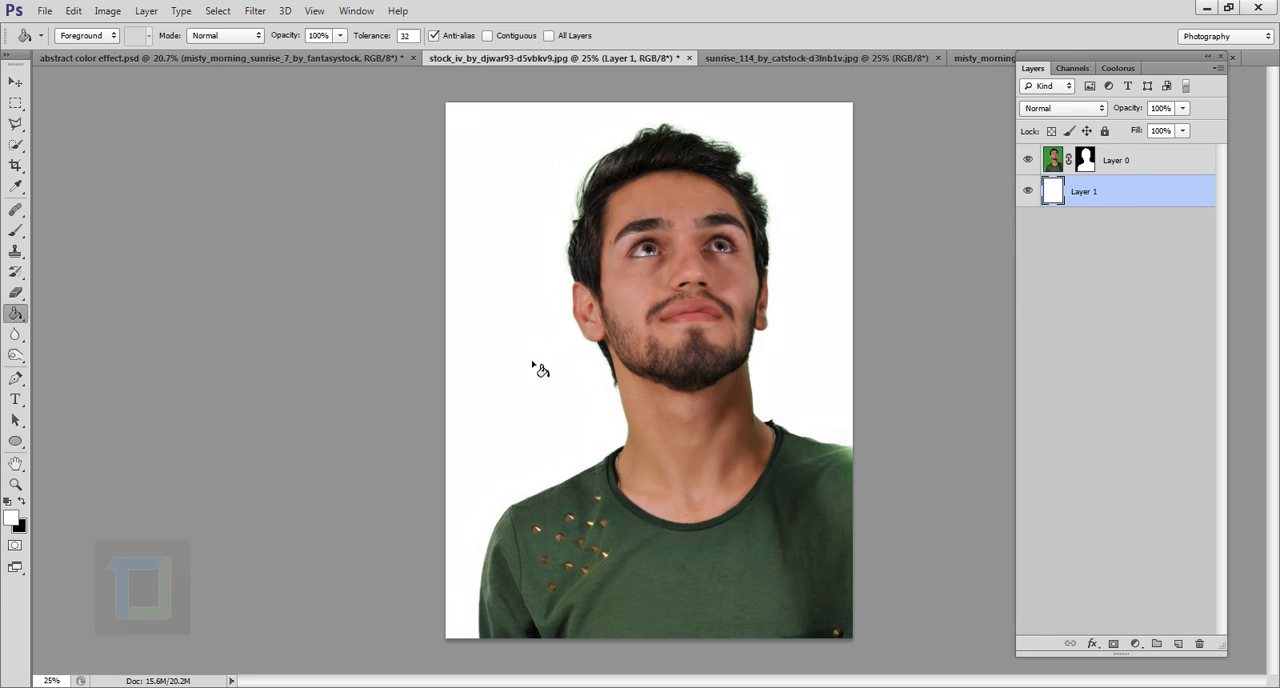
left_click(1028, 161)
left_click(1028, 161)
left_click(1028, 190)
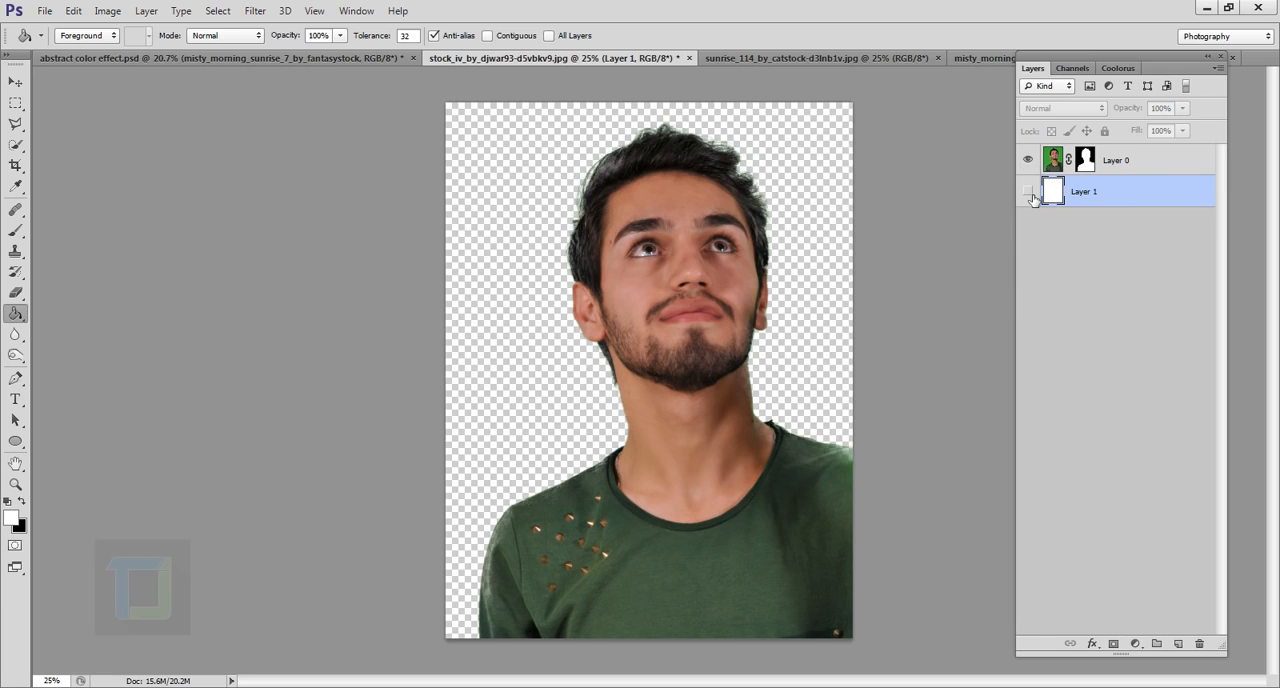
left_click(1028, 190)
Scale the portrait layer down to about 76% with Free Transform and place it slightly above the canvas centre
left_click(1142, 163)
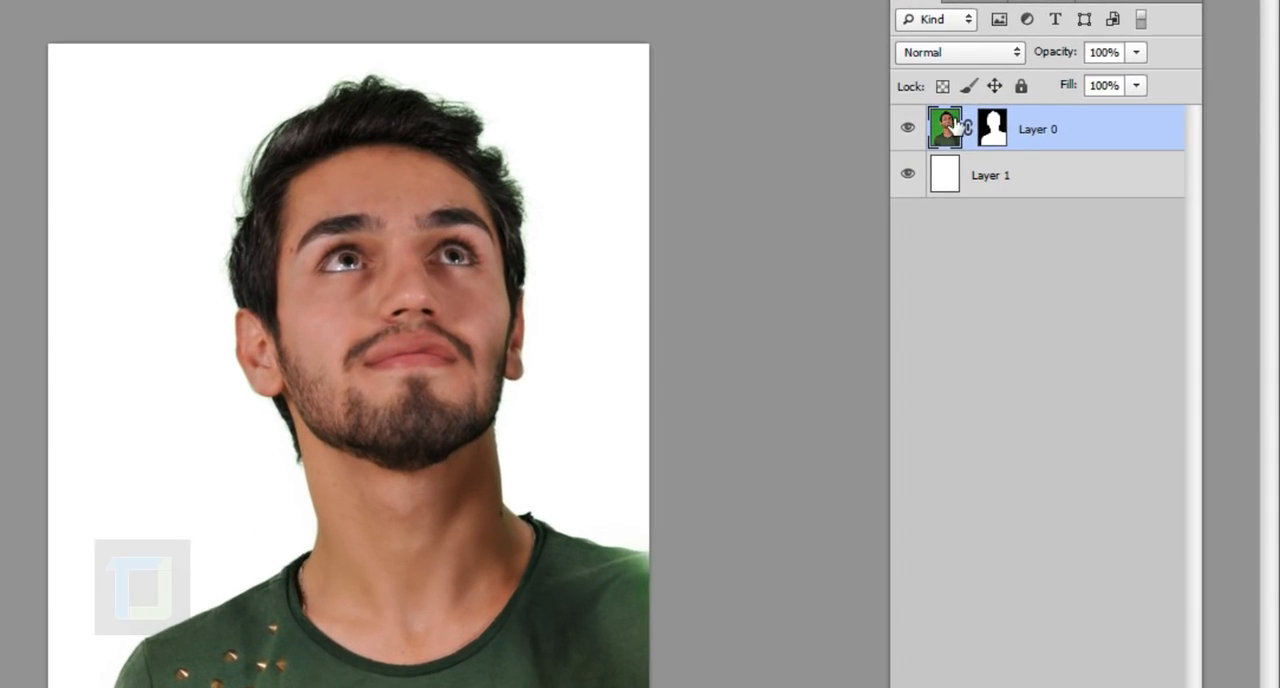
left_click(993, 130)
left_click(955, 132)
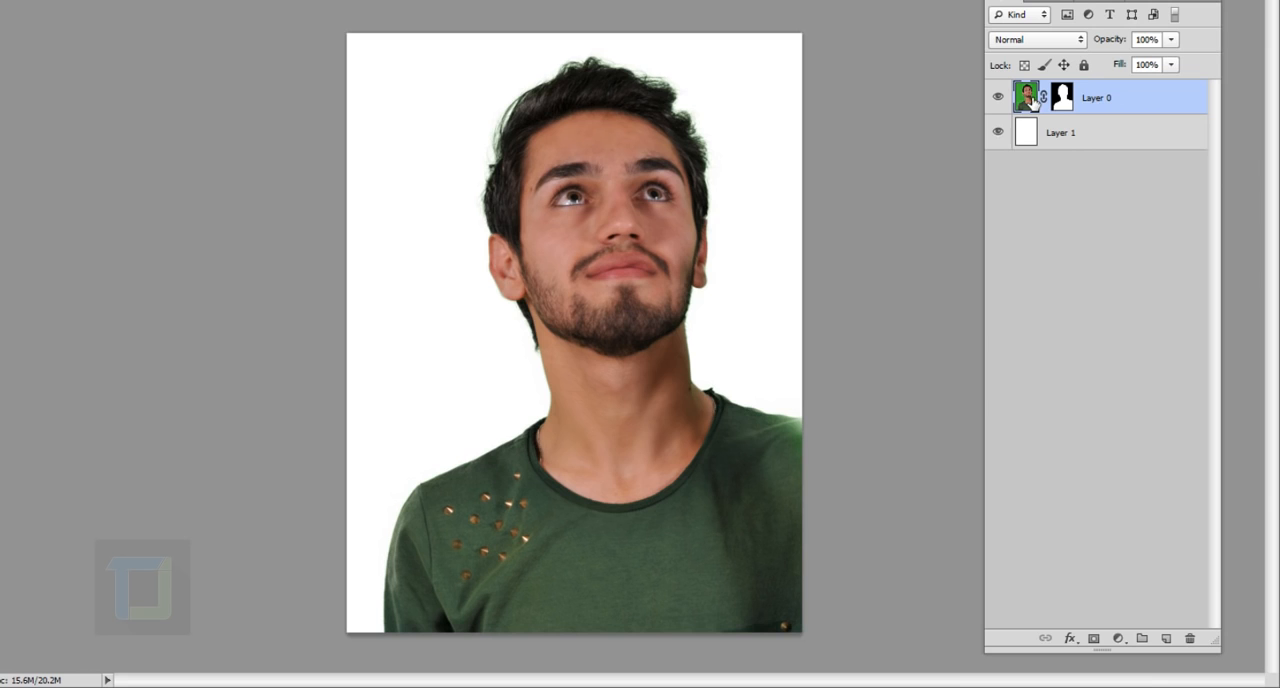
key("ctrl+t")
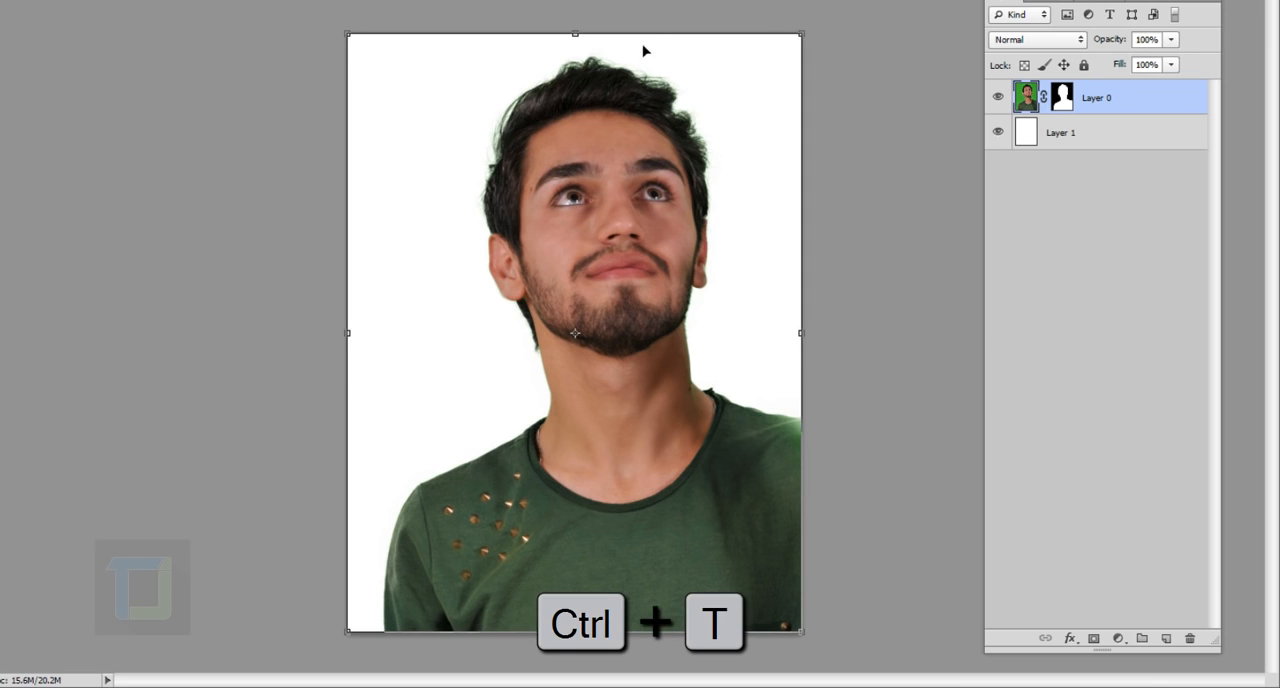
left_click_drag(801, 35, 734, 158)
left_click_drag(554, 304, 580, 232)
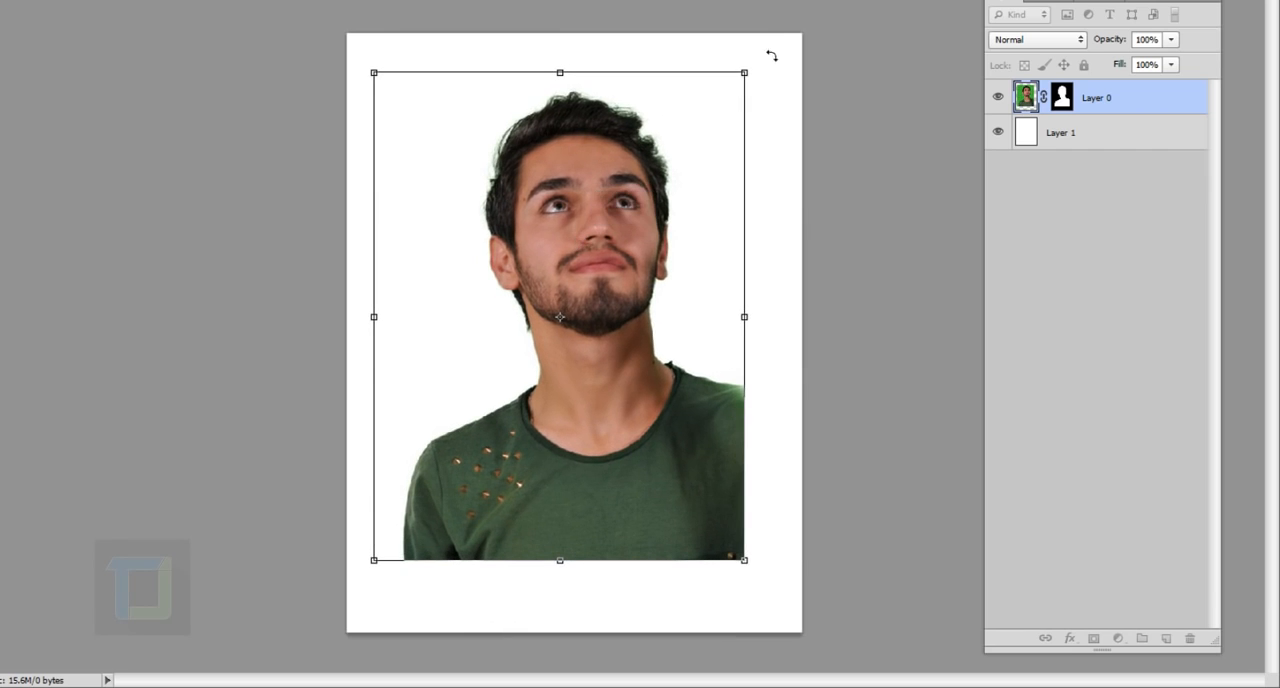
left_click_drag(749, 77, 739, 88)
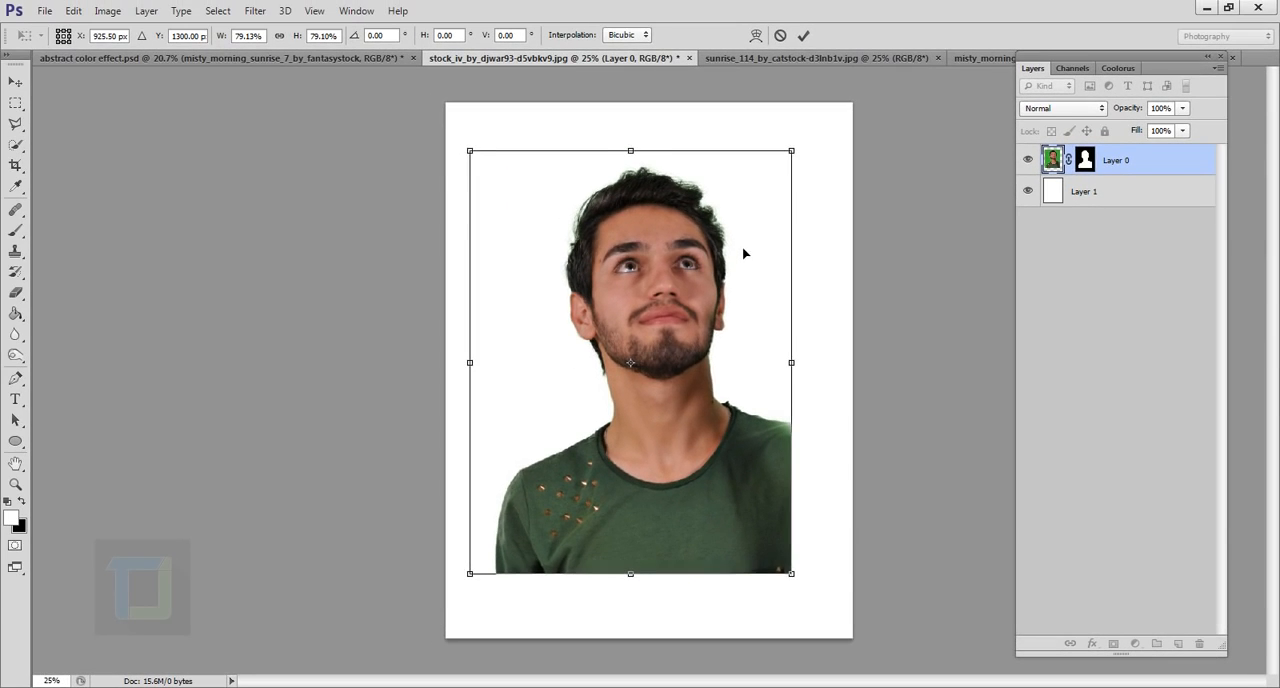
left_click_drag(676, 209, 682, 194)
left_click_drag(746, 245, 745, 246)
left_click_drag(798, 138, 790, 150)
left_click_drag(726, 271, 743, 271)
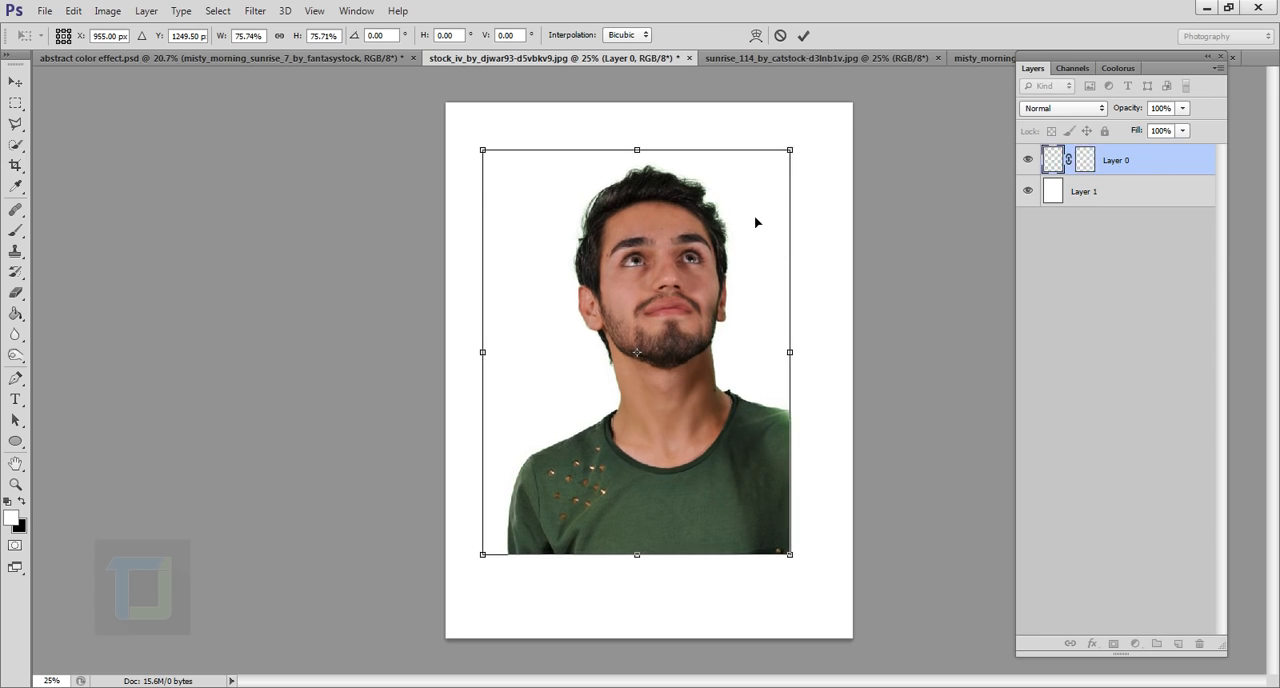
left_click(802, 40)
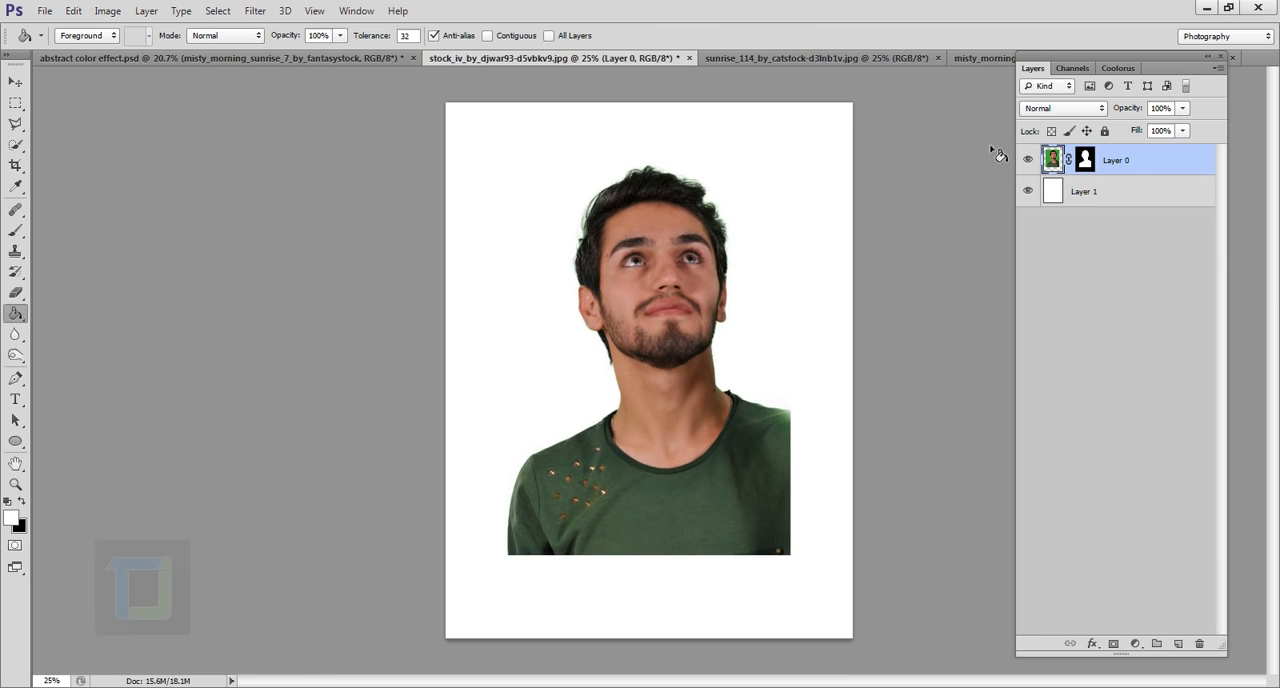
Desaturate the portrait layer to black and white
left_click(107, 11)
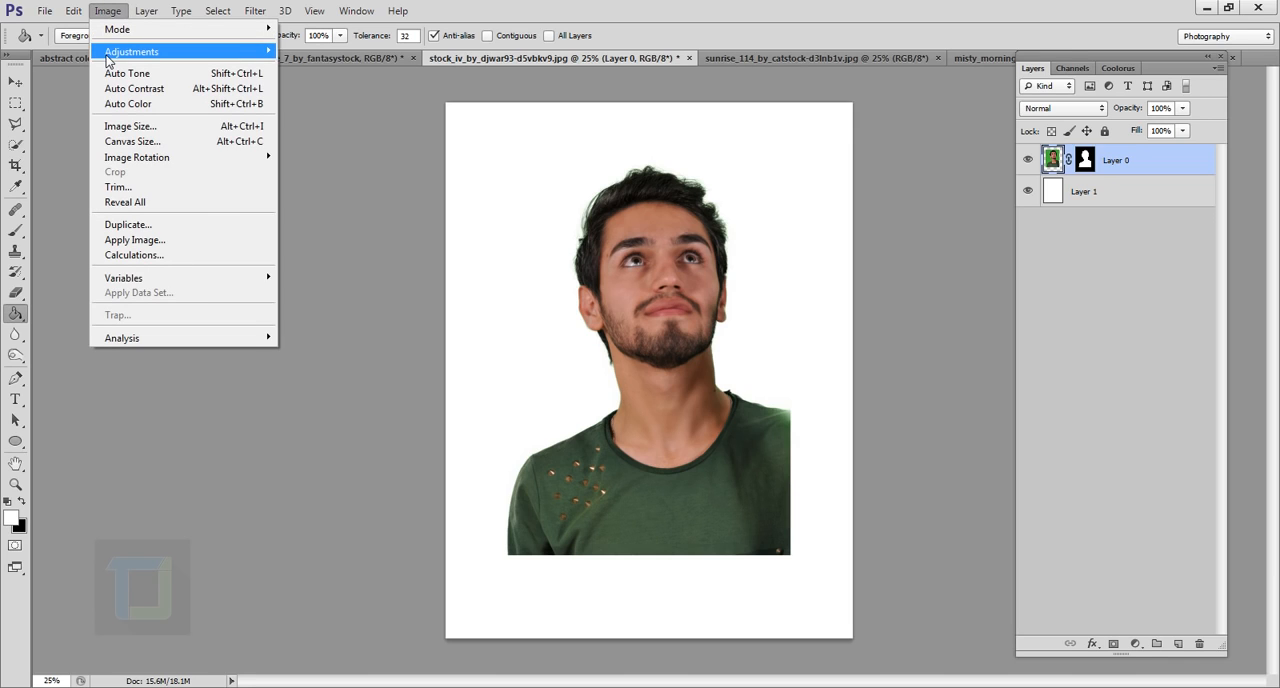
mouse_move(216, 60)
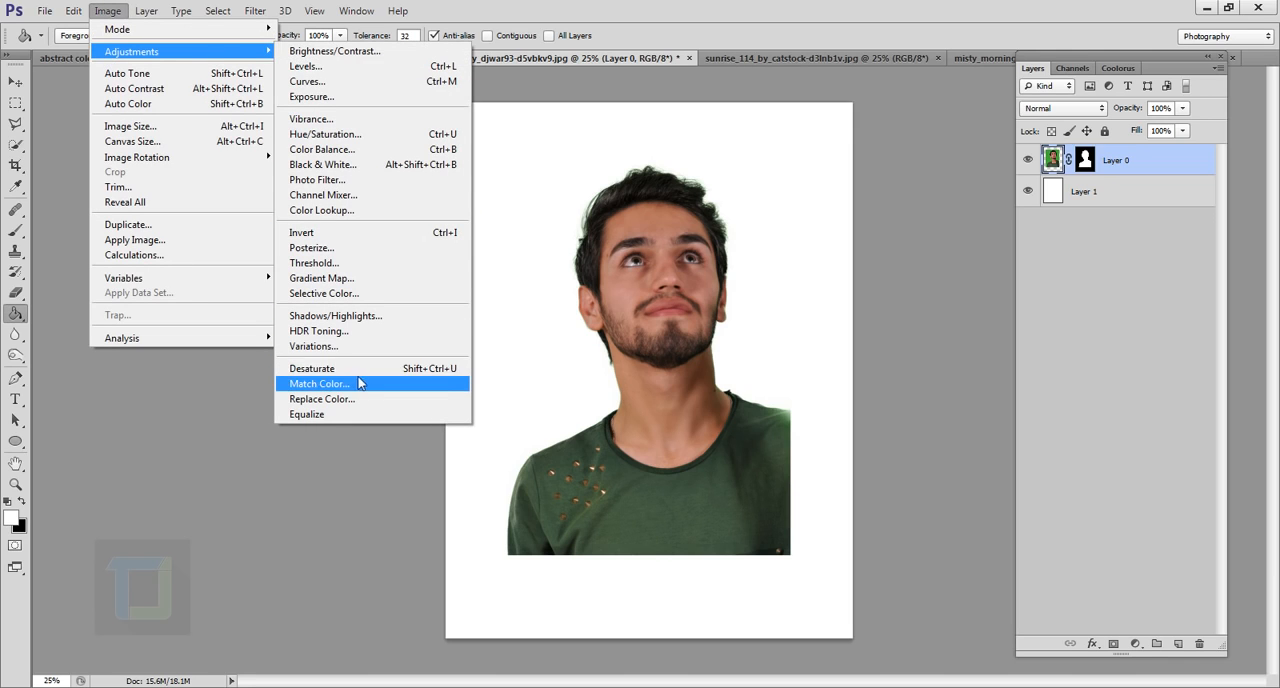
left_click(312, 368)
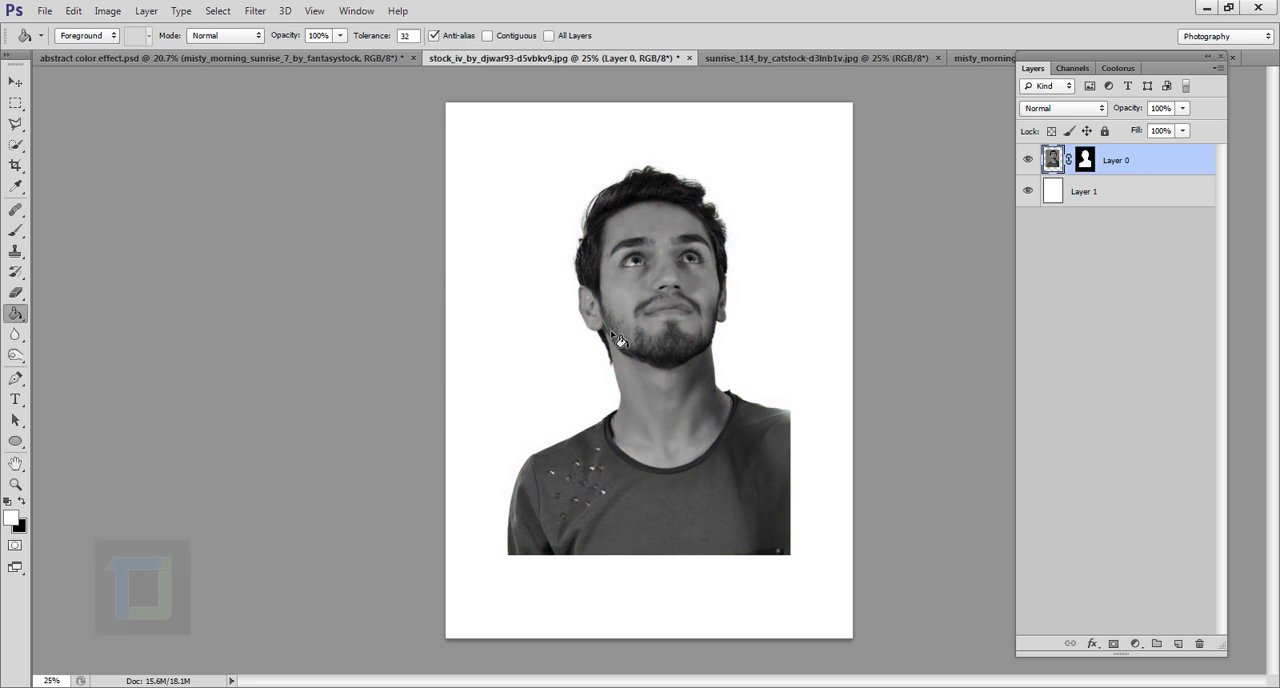
Brighten the desaturated portrait with a Levels adjustment, setting the midtone input to 1.99 and the white input to 189
left_click(109, 17)
mouse_move(126, 52)
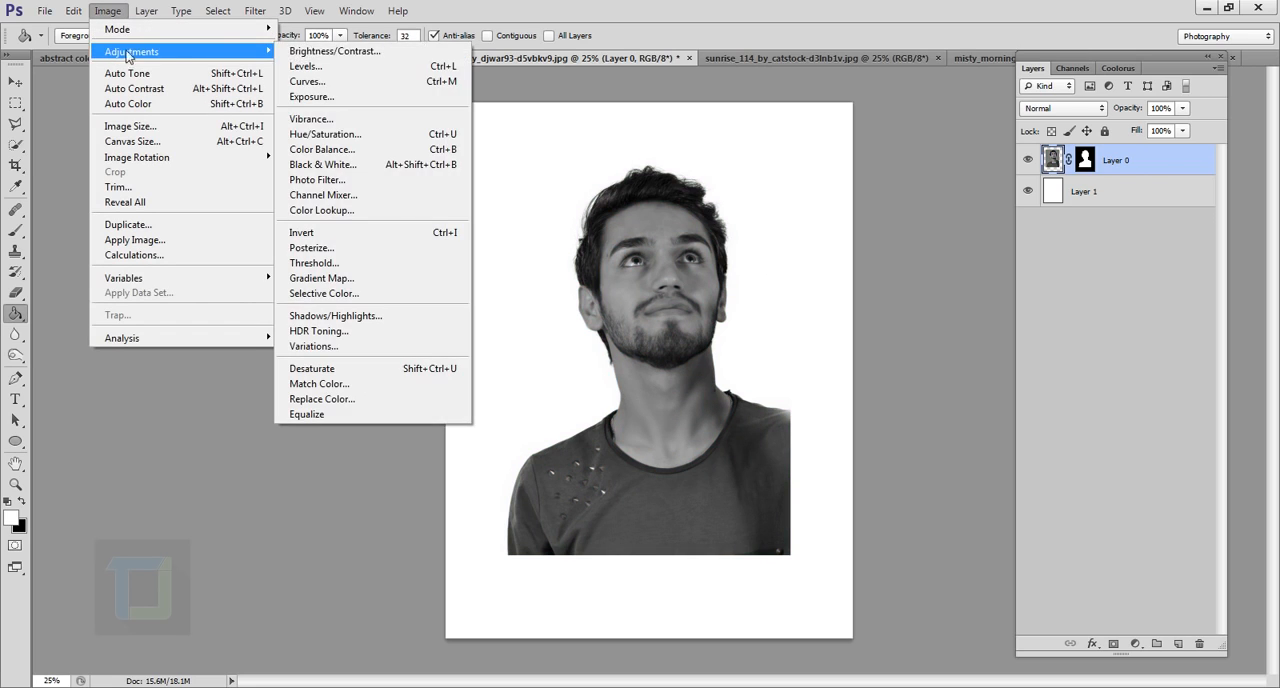
left_click(367, 70)
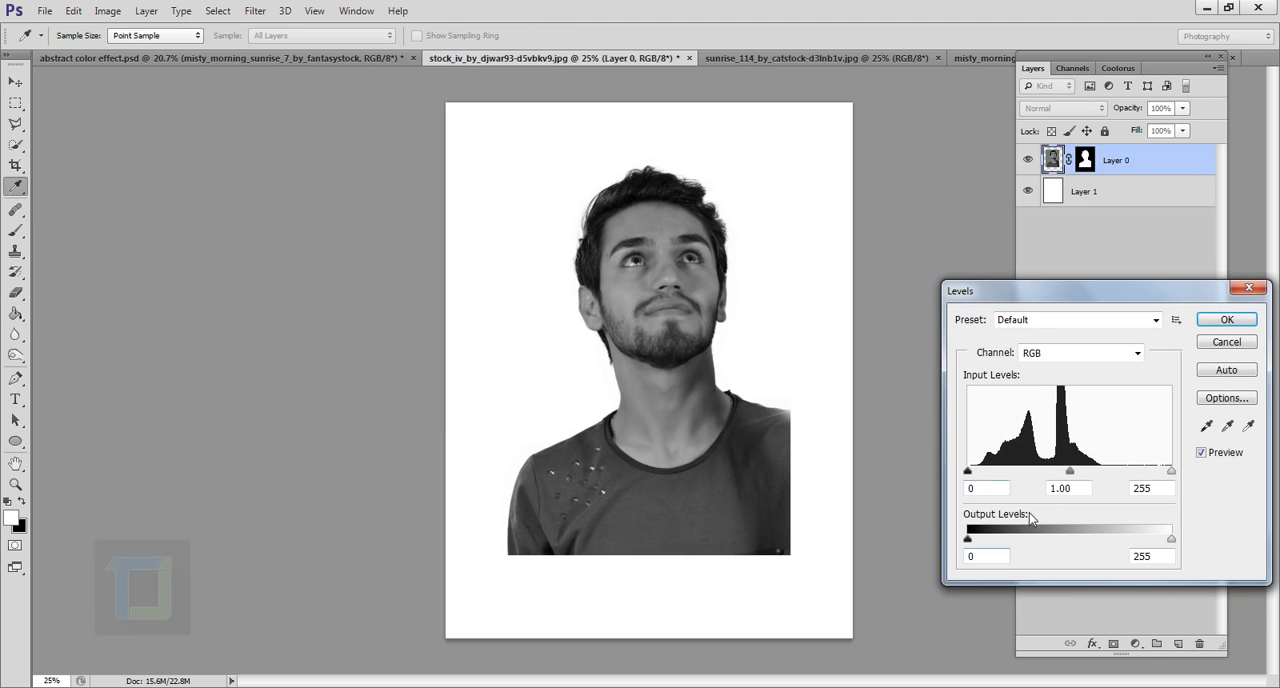
left_click_drag(1070, 471, 1035, 472)
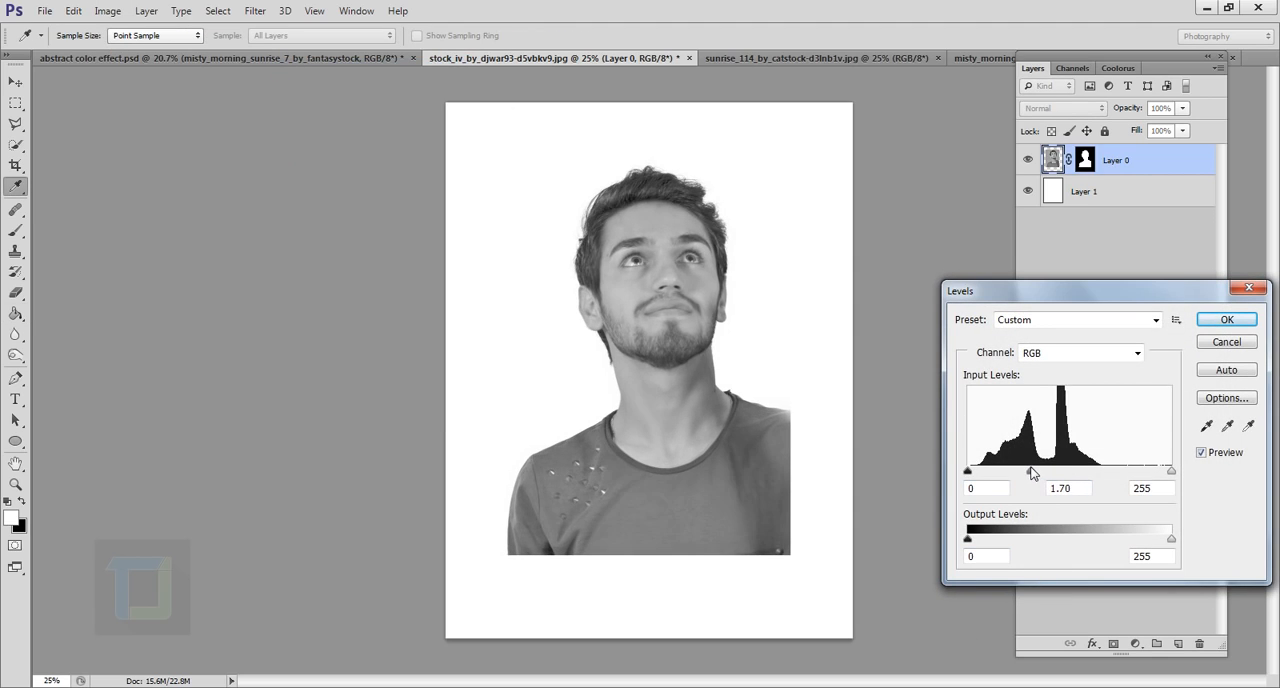
left_click(1027, 472)
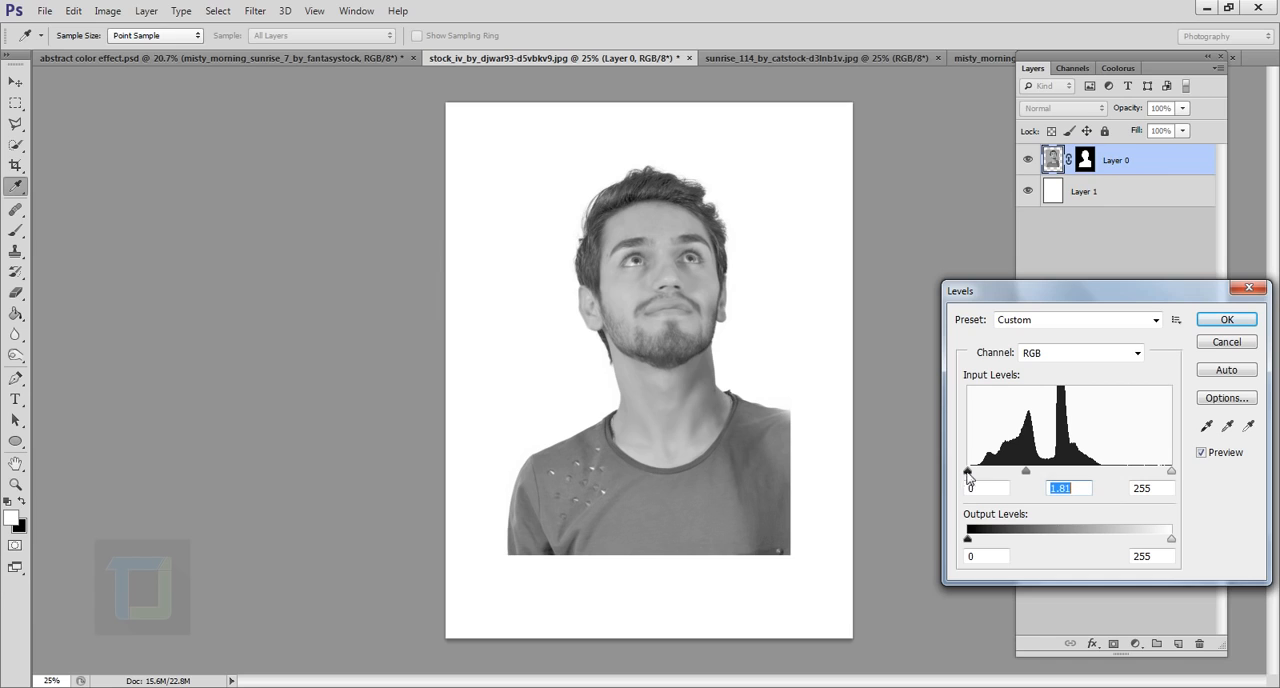
left_click_drag(1028, 472, 986, 472)
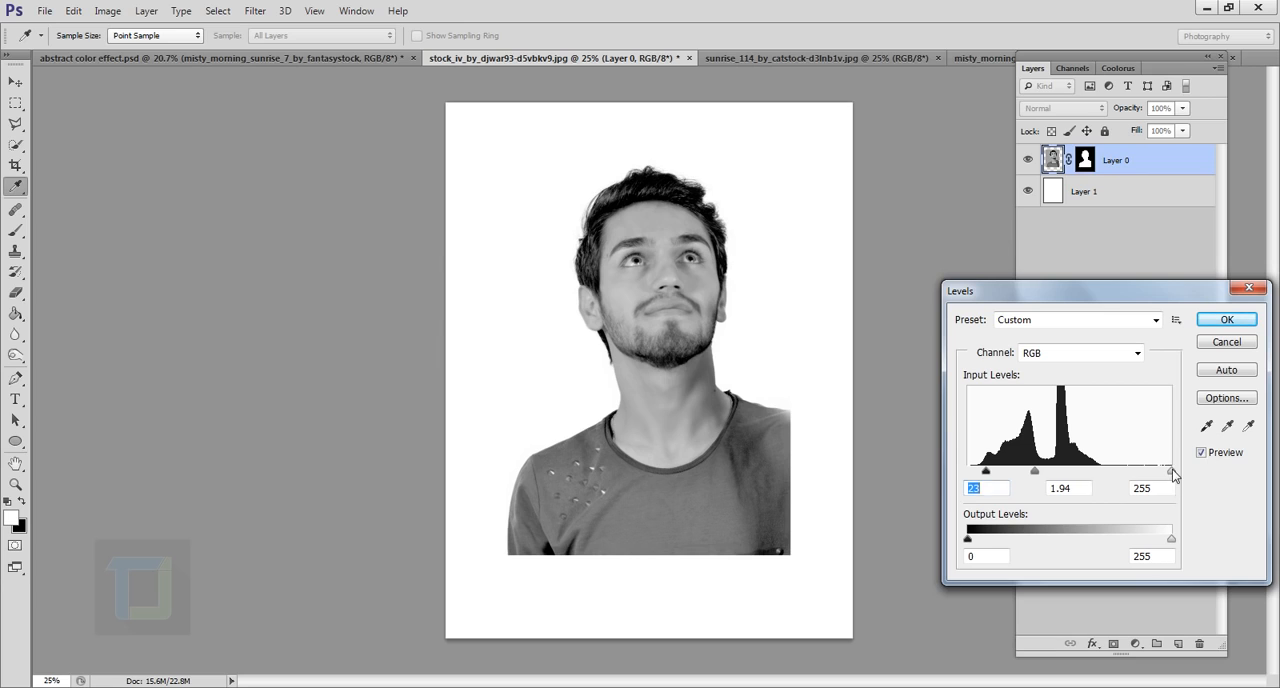
left_click_drag(1172, 471, 1137, 472)
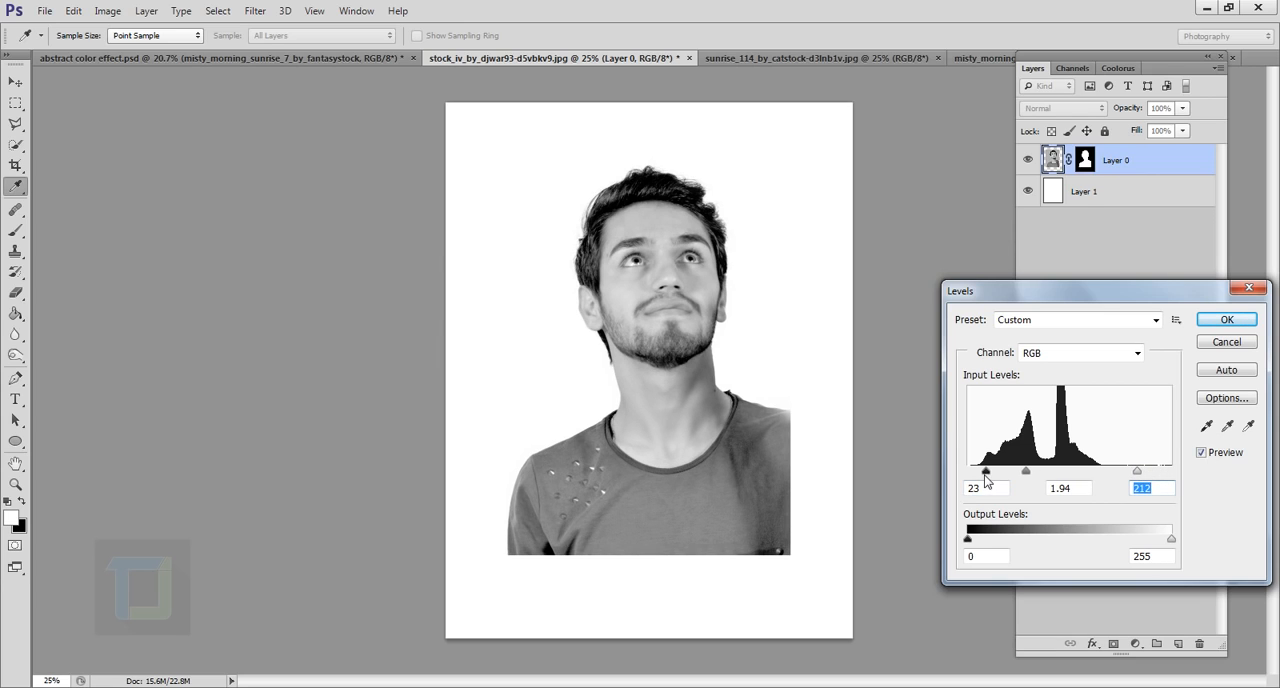
left_click_drag(986, 473, 1015, 473)
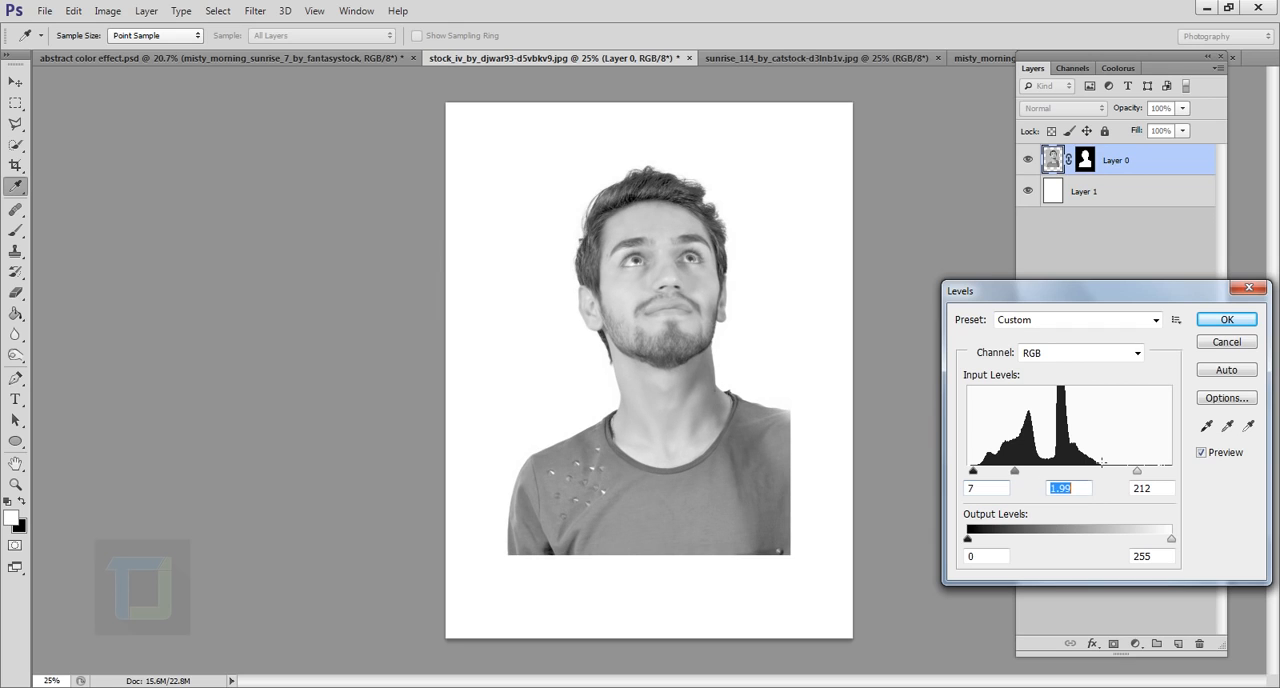
left_click_drag(1137, 470, 1118, 476)
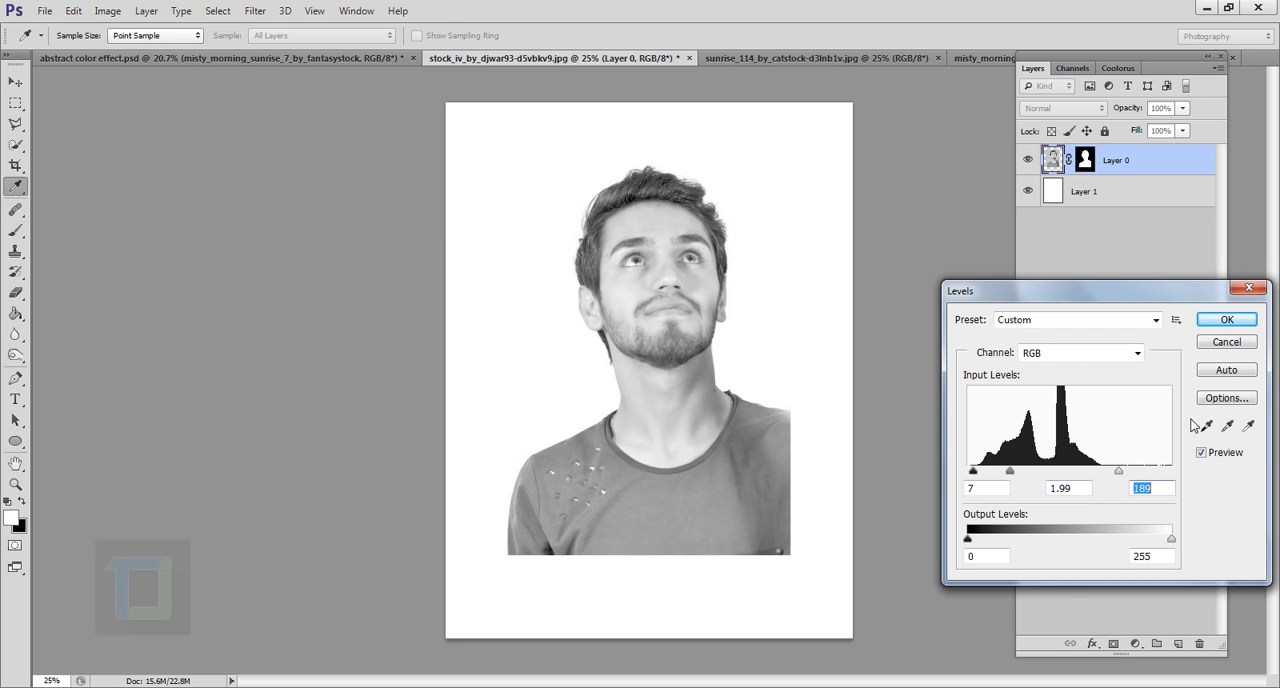
Compare the Levels preview with the original, set the black input to 13 and apply the adjustment
left_click(1201, 452)
left_click(1201, 452)
left_click_drag(982, 477, 987, 477)
left_click(1228, 322)
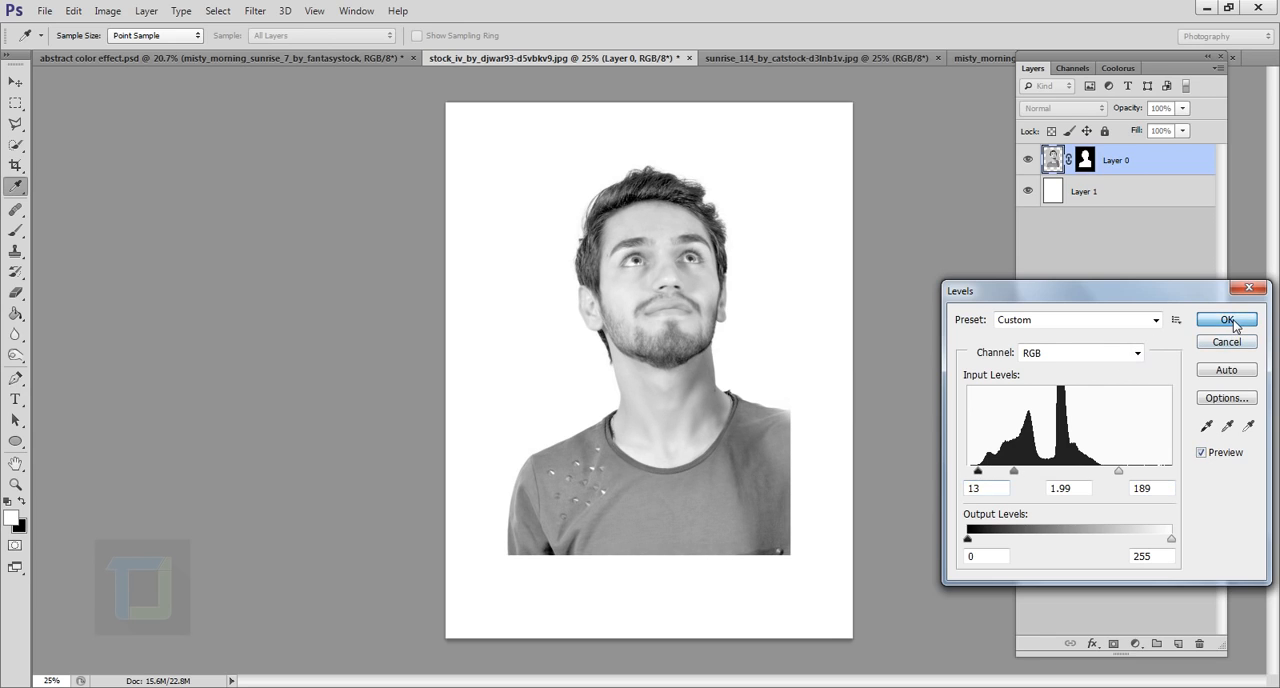
Target the portrait's layer mask for editing with the Brush tool
key("g")
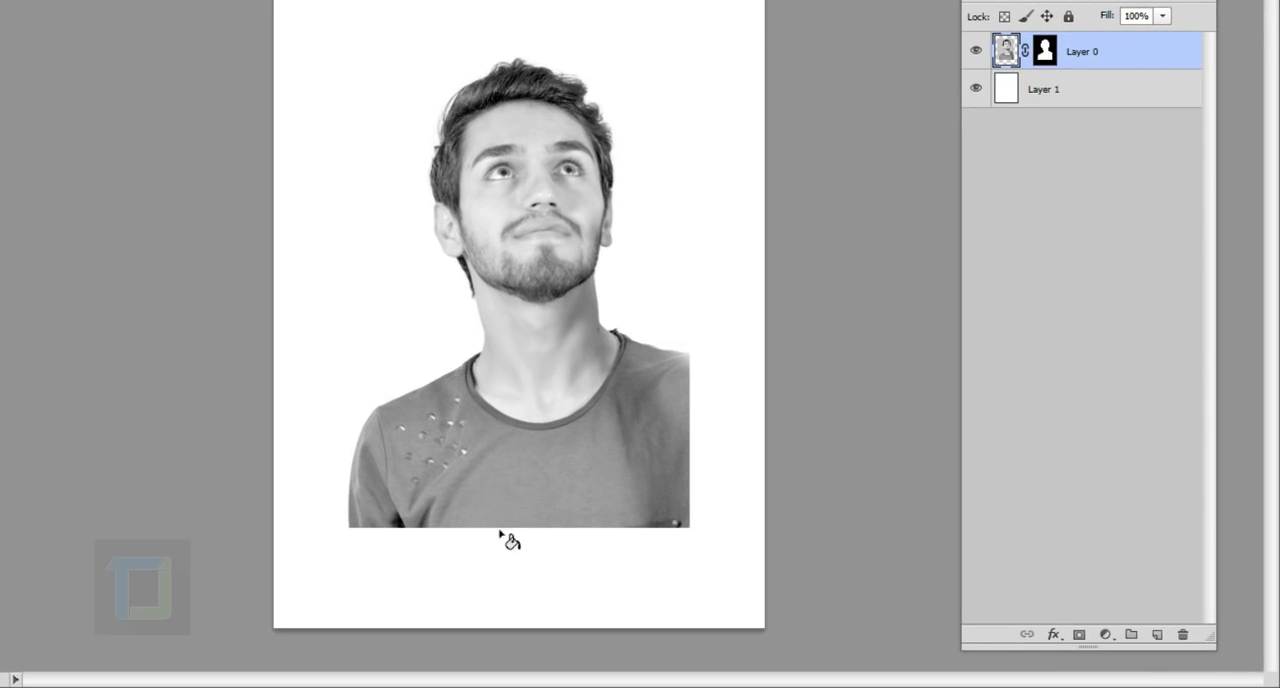
left_click(1052, 64)
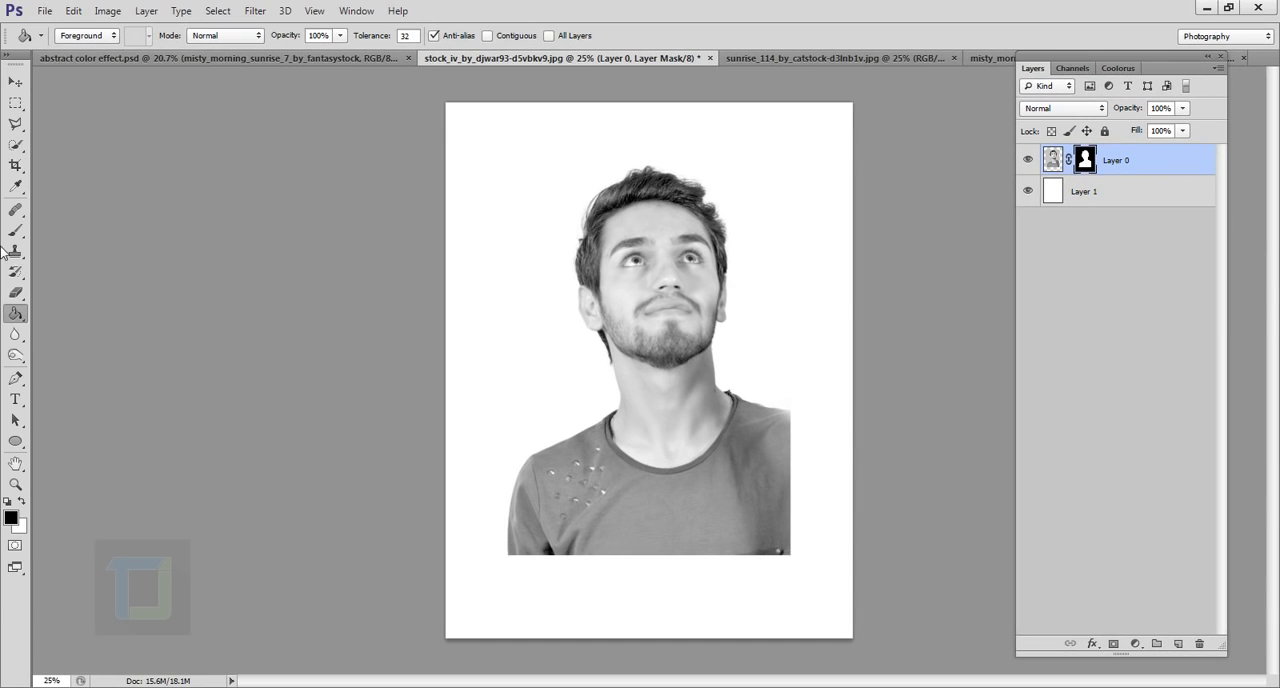
left_click_drag(15, 231, 75, 234)
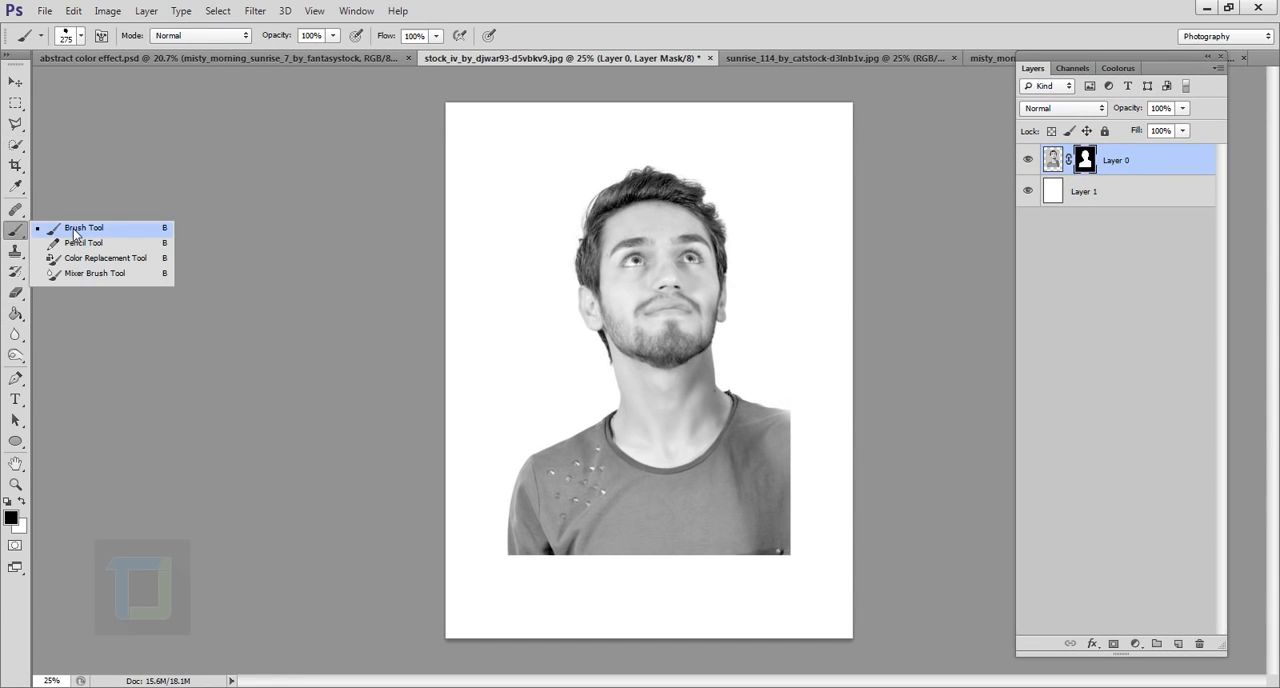
Choose the 275 px paint-splatter brush tip with the drip and enlarge it to 500 px
left_click(82, 36)
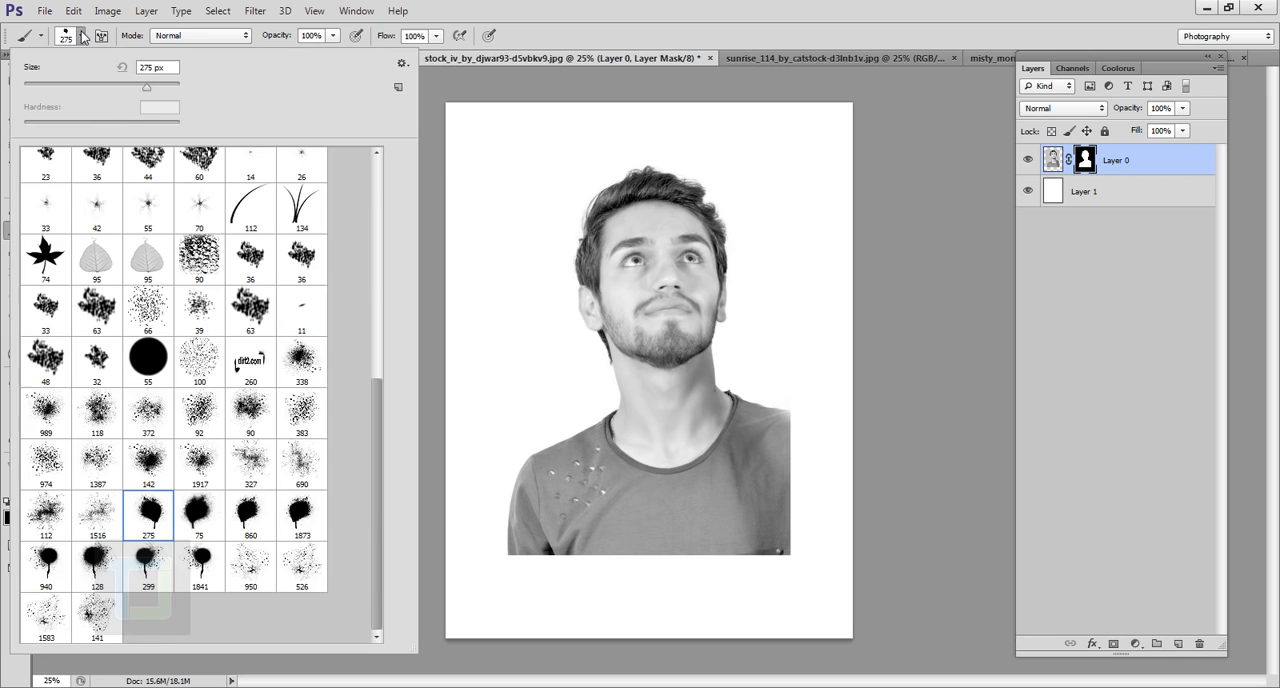
left_click_drag(378, 287, 369, 586)
left_click(200, 513)
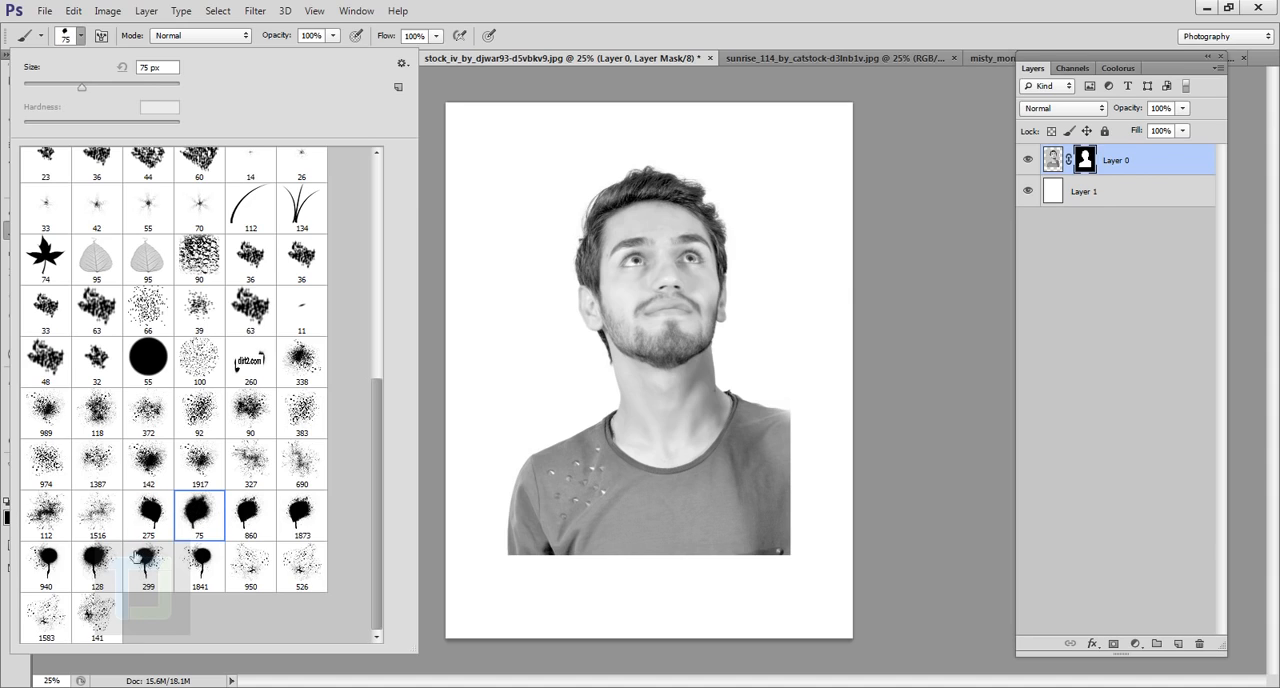
left_click(155, 515)
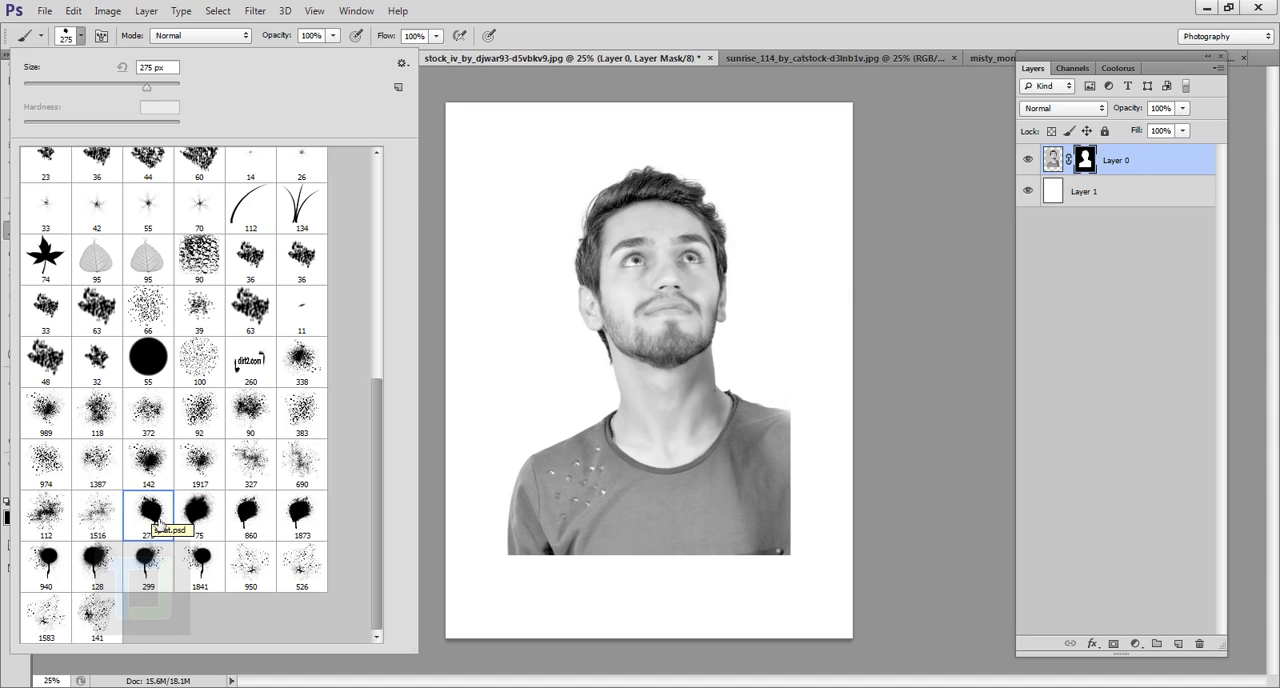
left_click(756, 3)
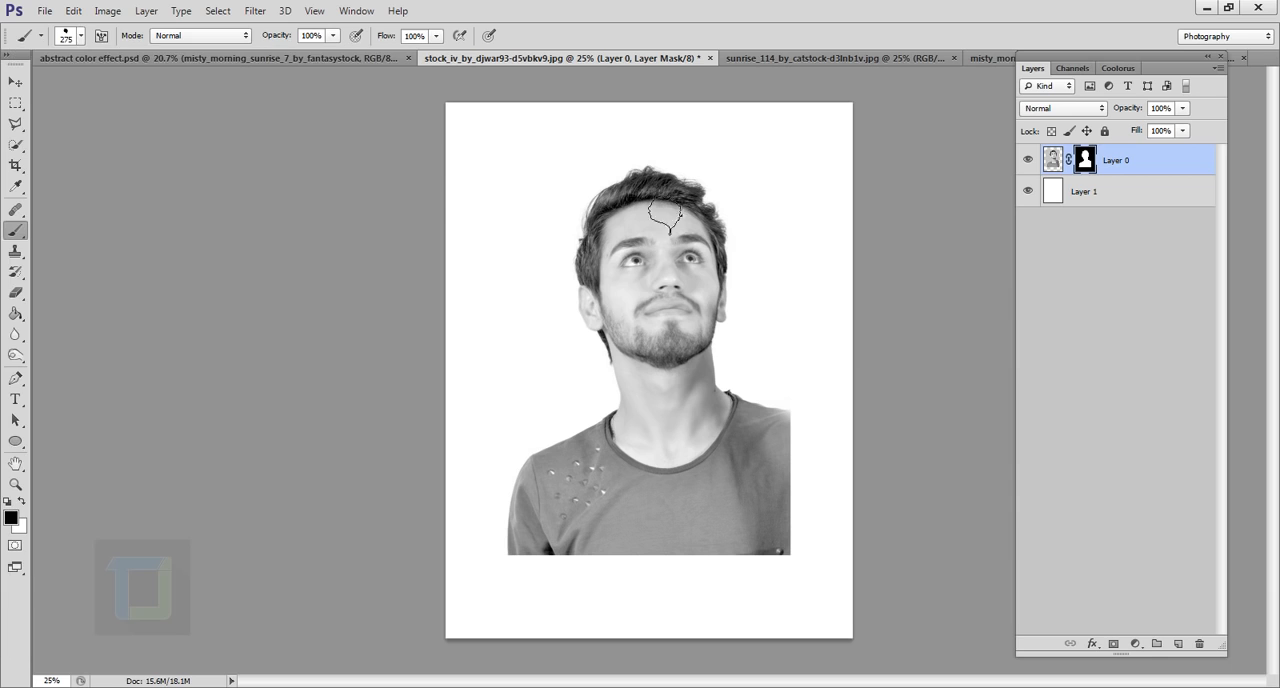
key("bracketright")
key("bracketright")
key("bracketright")
key("bracketright")
key("bracketright")
key("bracketright")
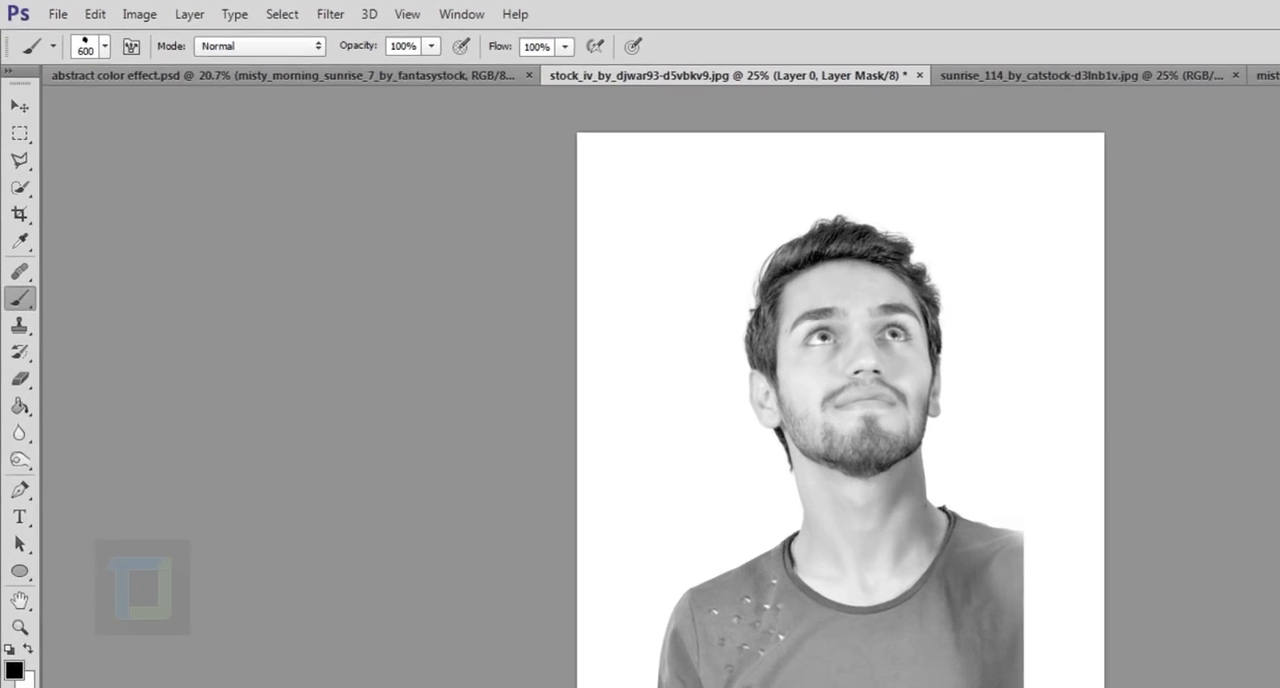
key("bracketleft")
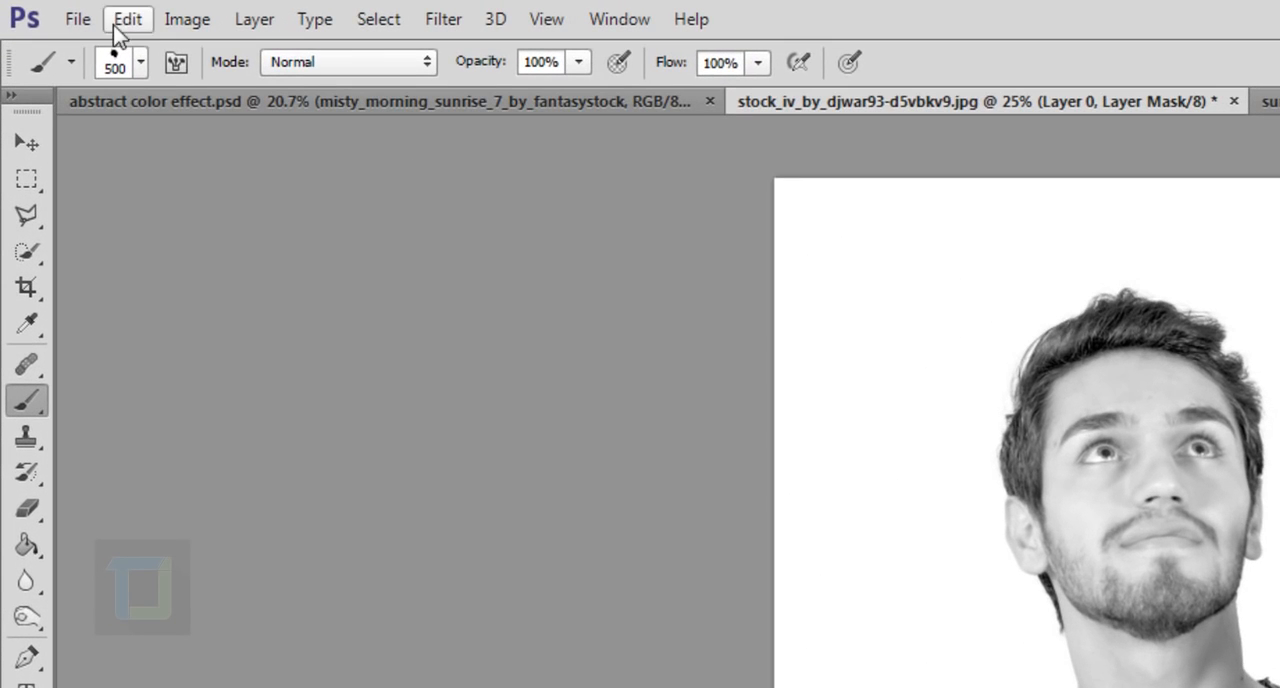
Enable Shape Dynamics with 34% size jitter and 100% angle jitter, and Transfer with 100% opacity jitter, for the splatter brush
left_click(176, 66)
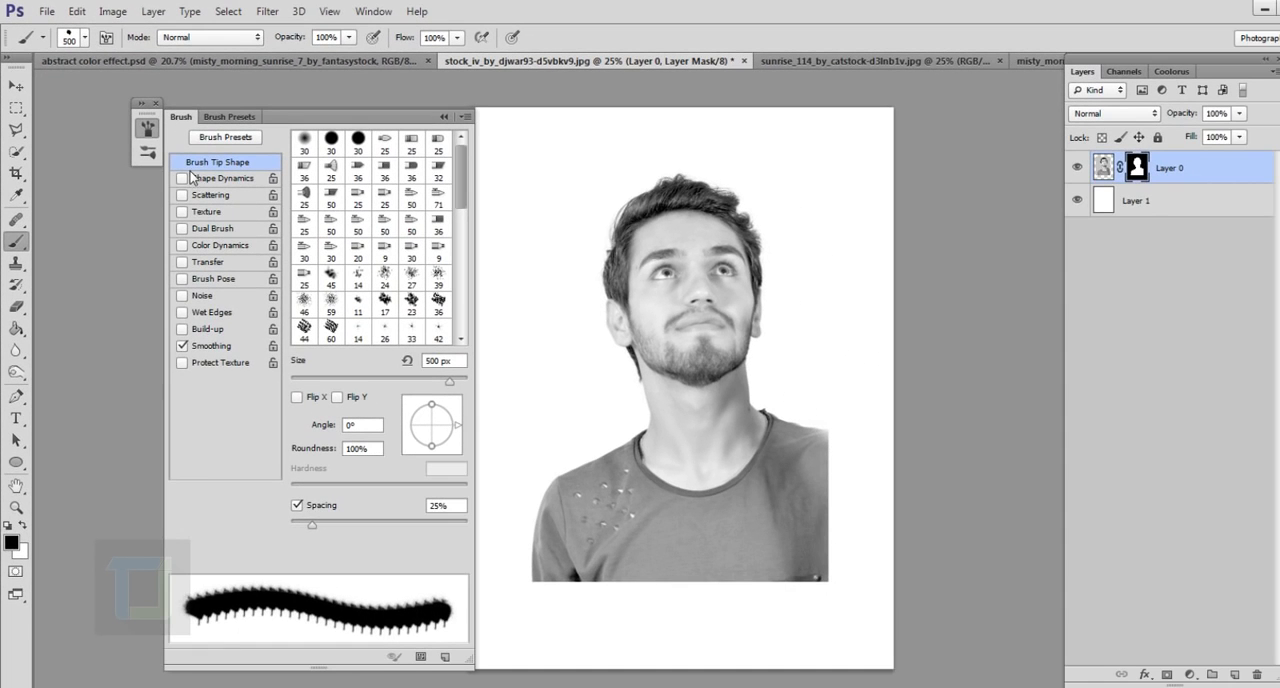
left_click(220, 178)
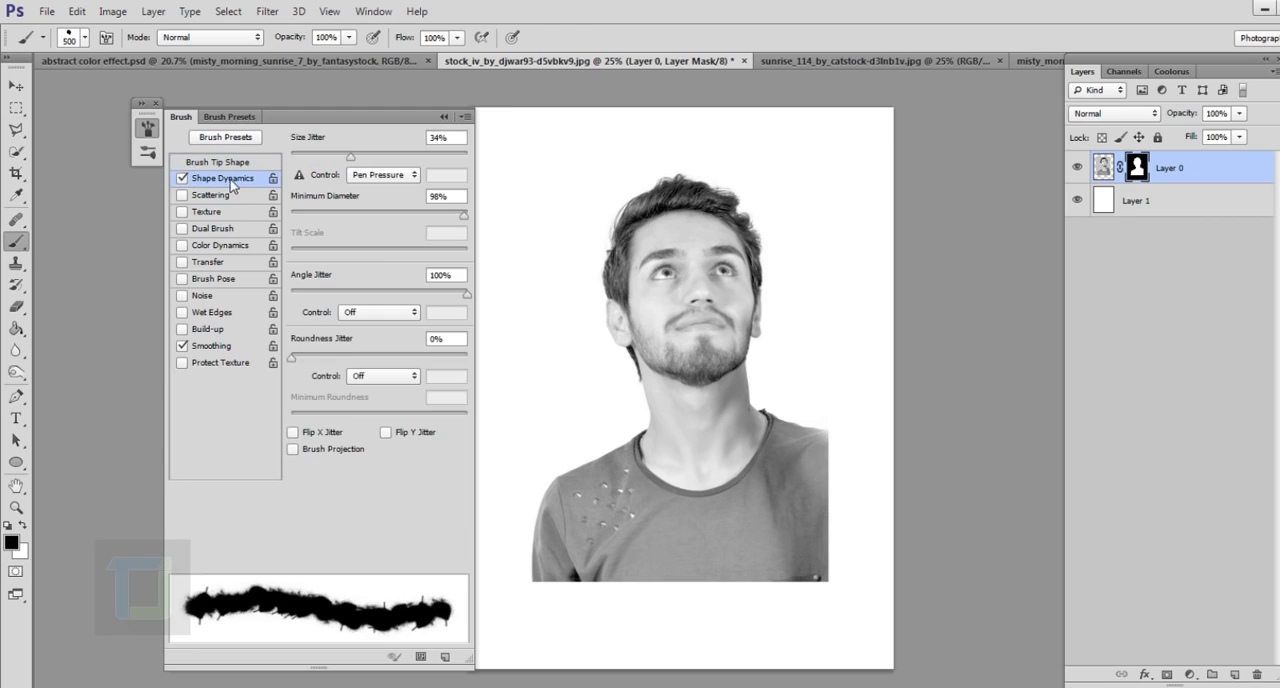
left_click(182, 262)
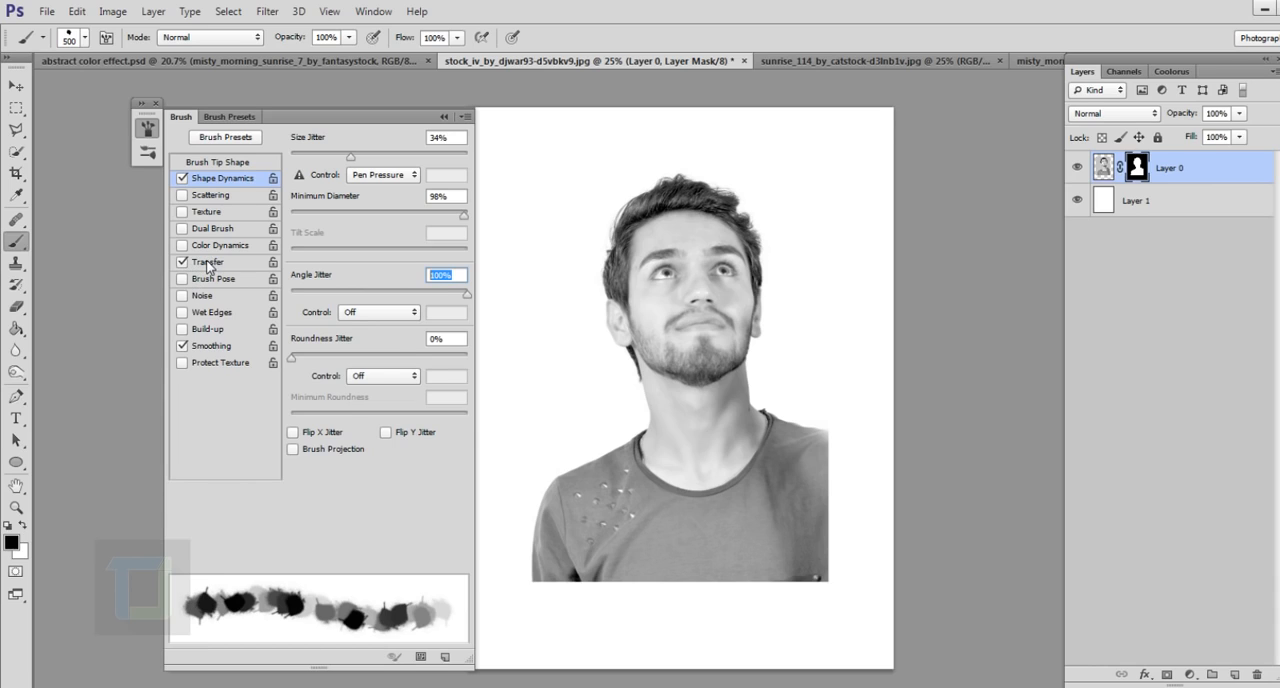
left_click(208, 263)
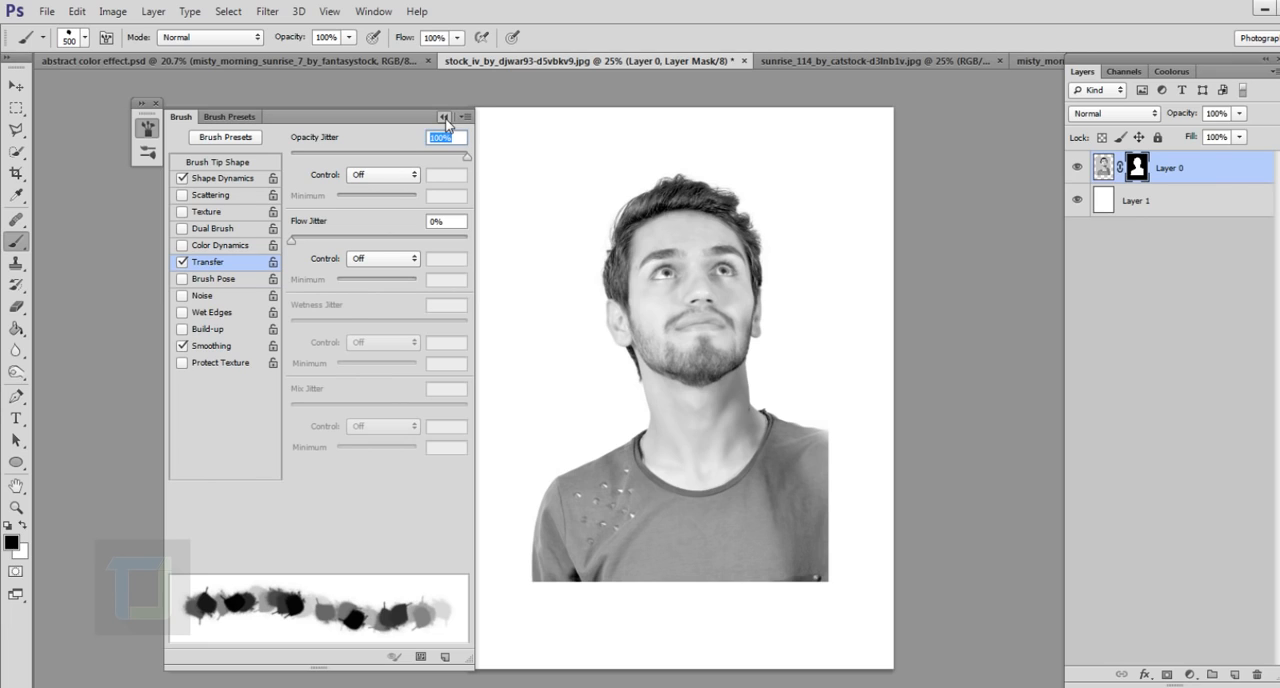
left_click(445, 118)
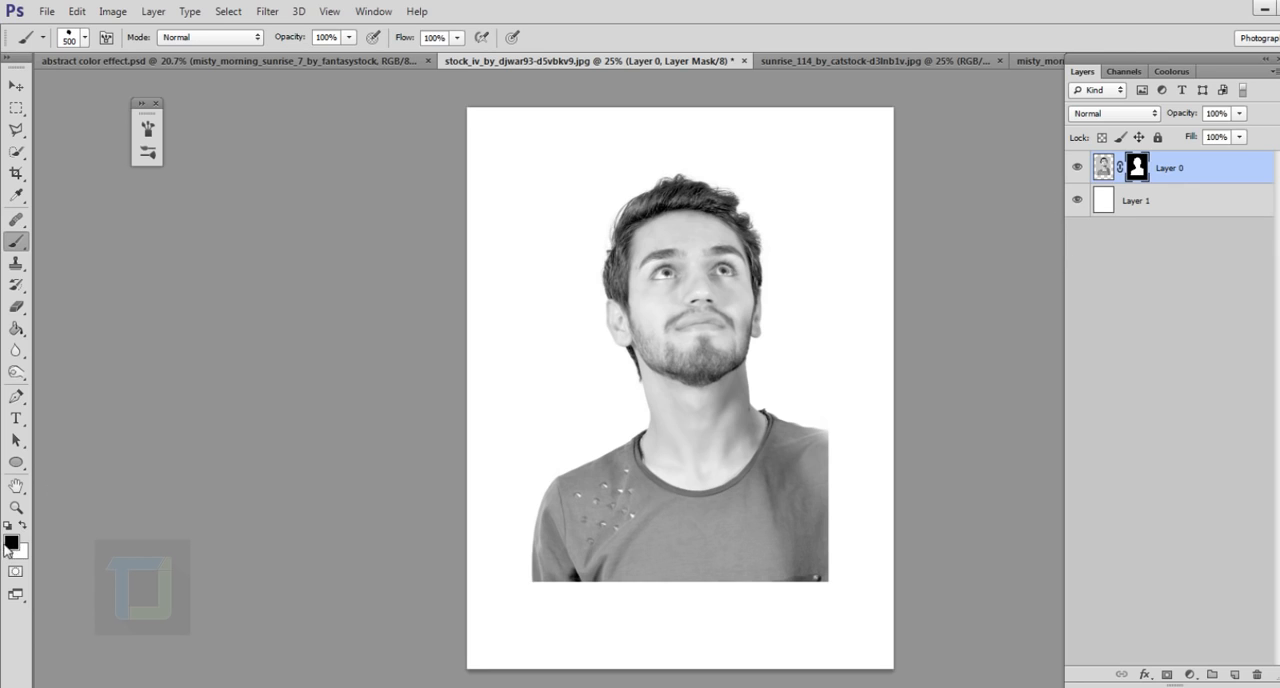
Paint black splatters on the layer mask along the shirt's bottom and right edges, and swap the foreground colour to white
mouse_move(563, 614)
left_mouse_down()
mouse_move(663, 625)
mouse_move(849, 608)
left_mouse_up()
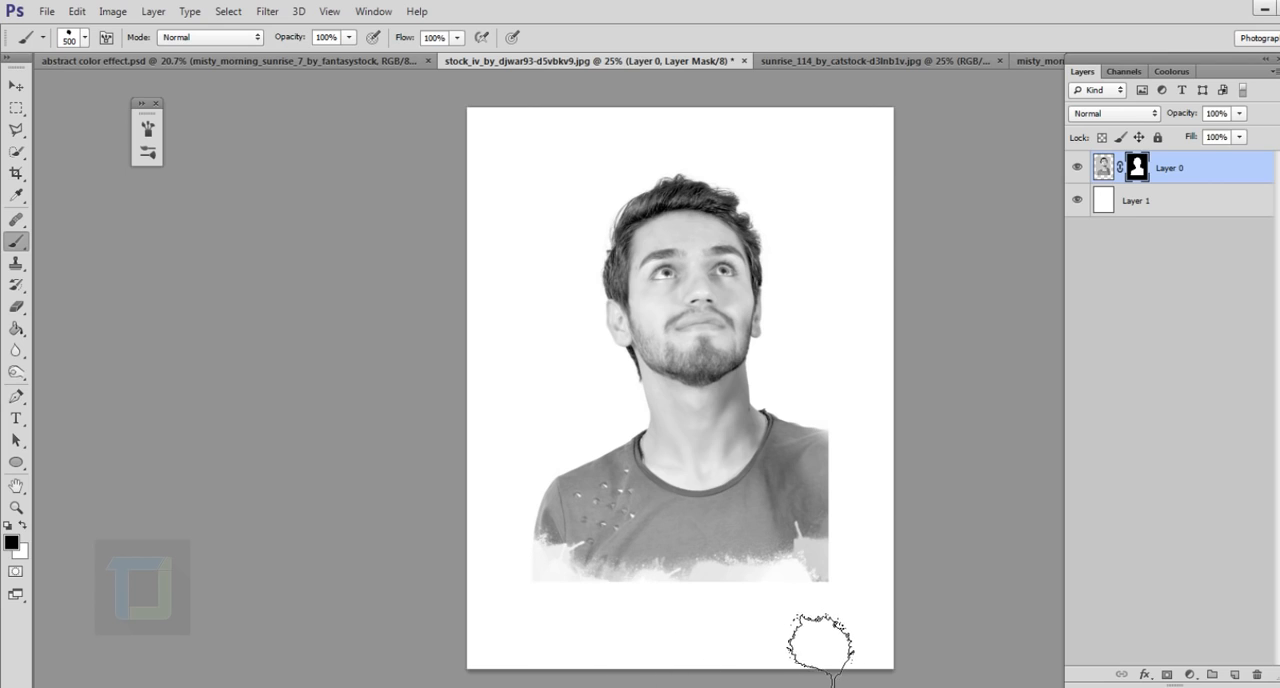
mouse_move(877, 591)
left_mouse_down()
mouse_move(857, 634)
mouse_move(863, 485)
mouse_move(883, 505)
mouse_move(871, 532)
mouse_move(898, 475)
mouse_move(885, 528)
left_mouse_up()
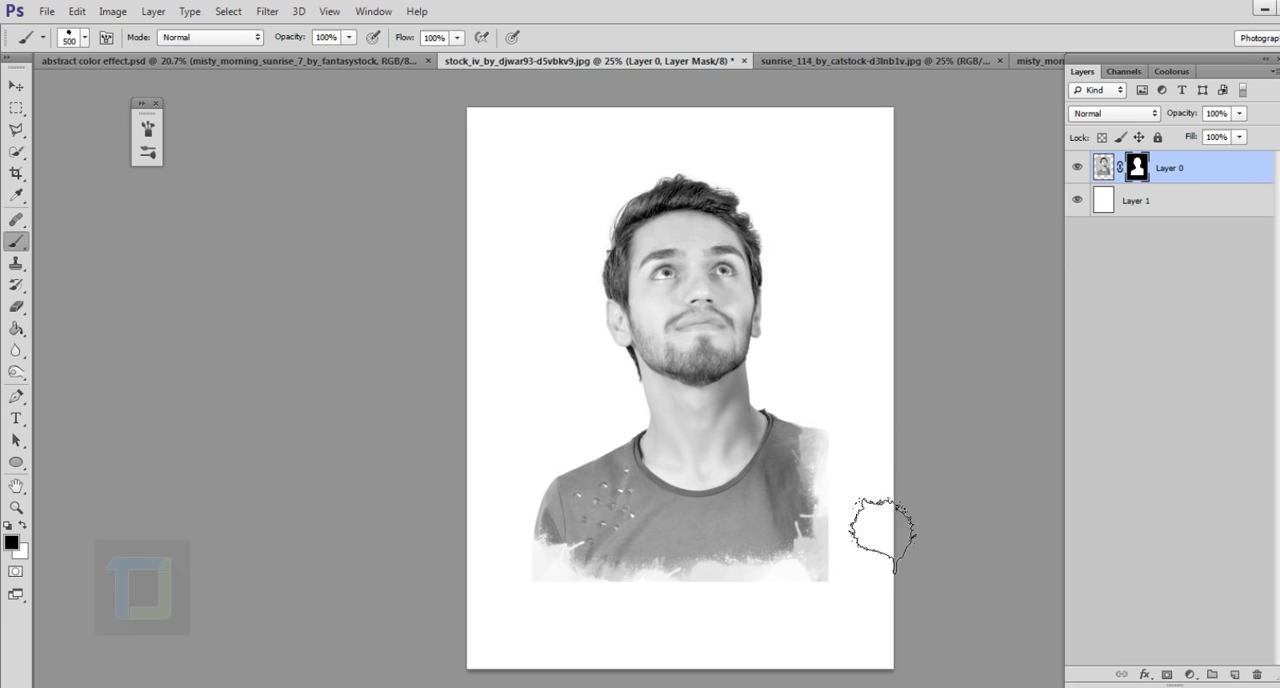
mouse_move(841, 657)
left_mouse_down()
mouse_move(879, 581)
mouse_move(829, 626)
mouse_move(571, 628)
left_mouse_up()
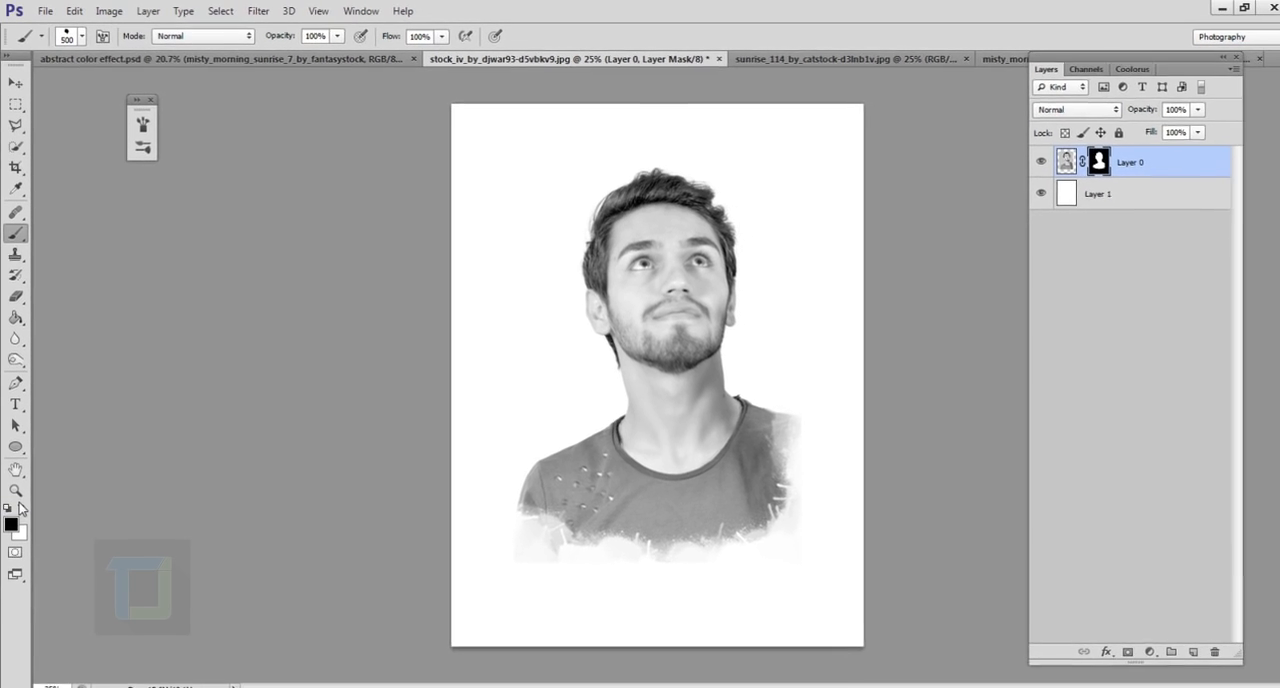
left_click(22, 506)
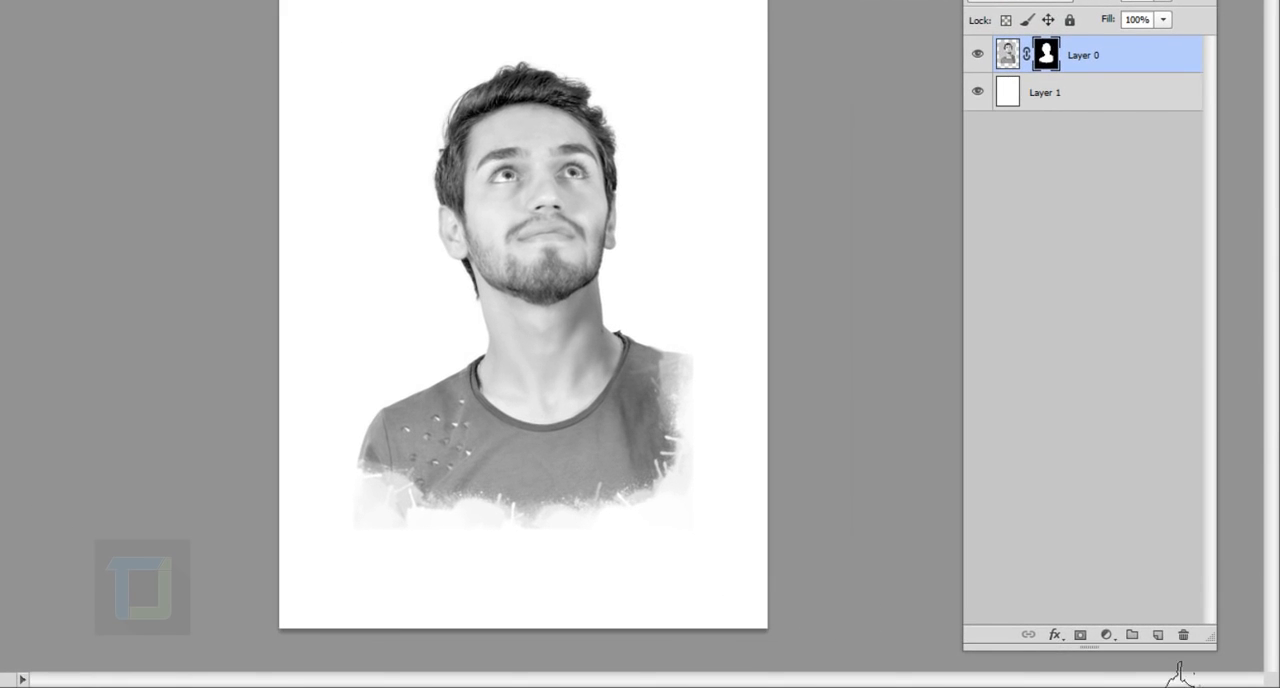
Add a Threshold adjustment layer above the portrait with a level of about 184
left_click(1106, 635)
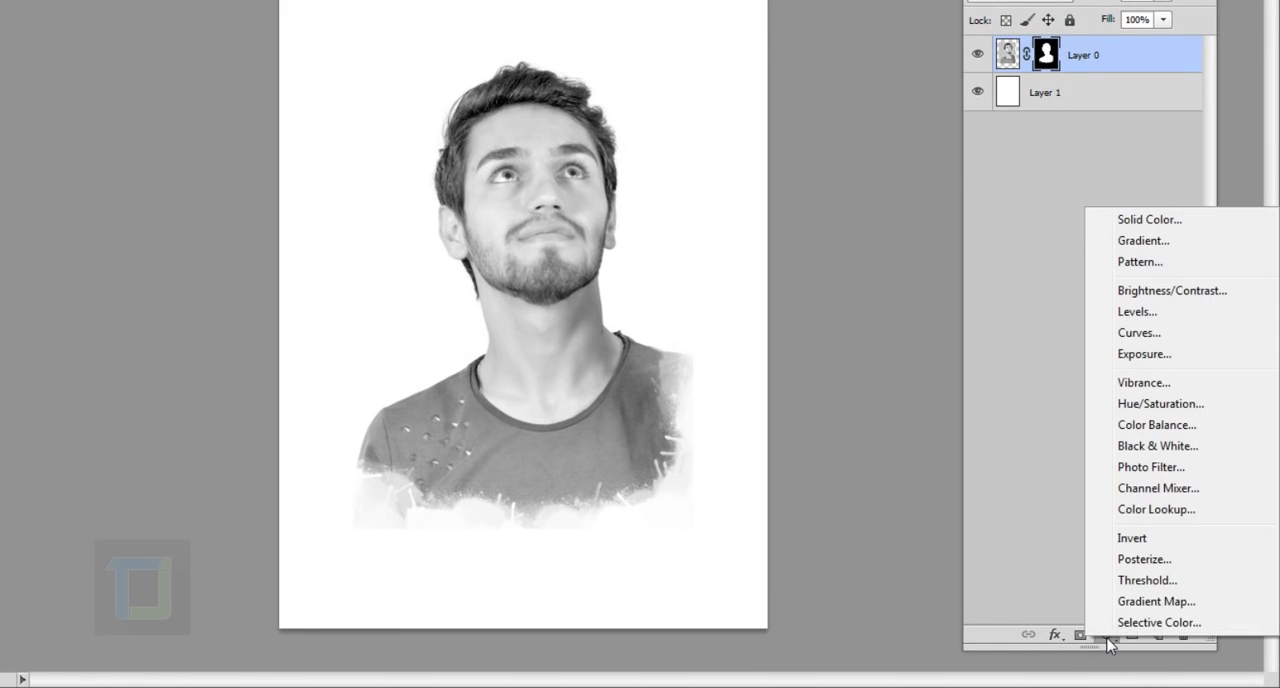
left_click(1135, 581)
left_click_drag(884, 367, 919, 368)
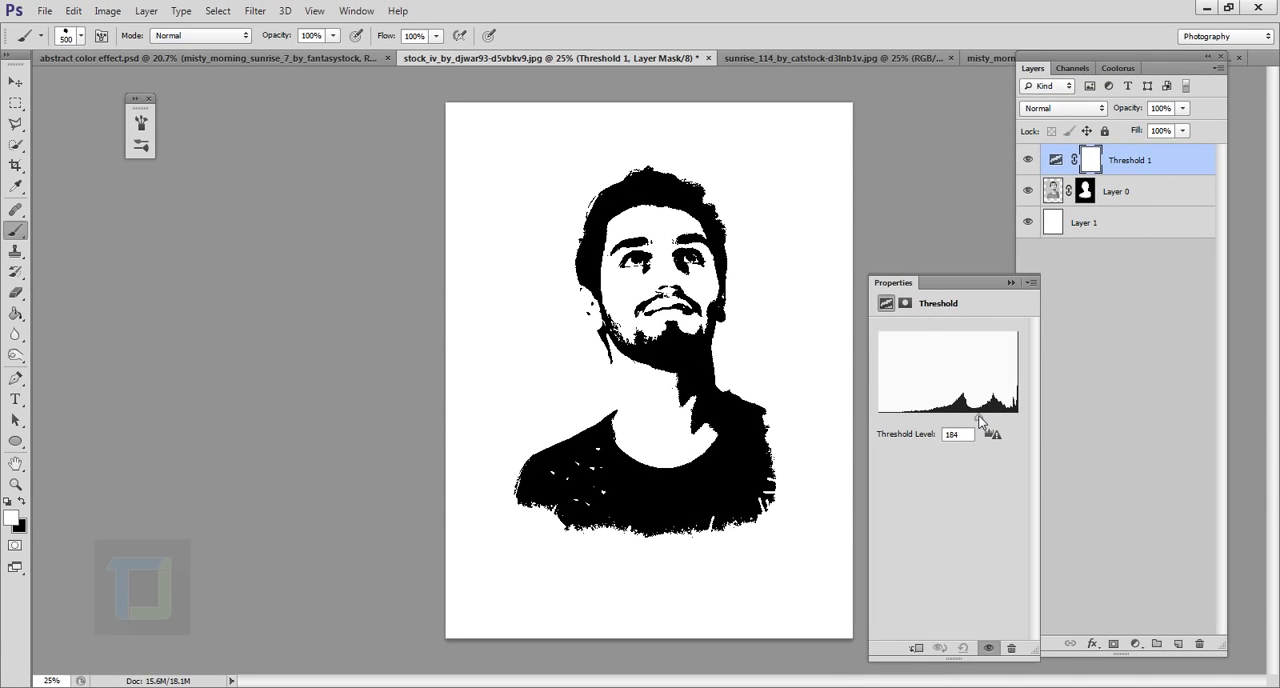
left_click_drag(979, 419, 977, 420)
left_click(1010, 282)
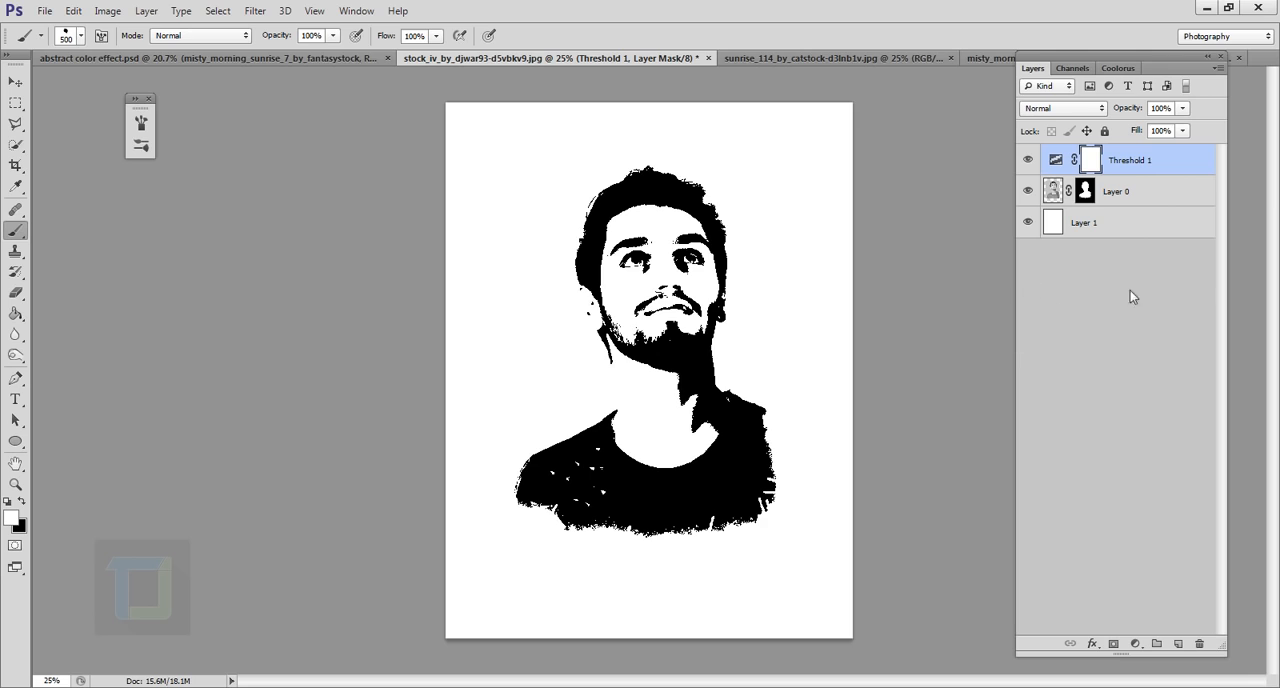
Clip the Threshold adjustment to the portrait layer, comparing the hair edges up close with and without the clipping mask
right_click(1170, 162)
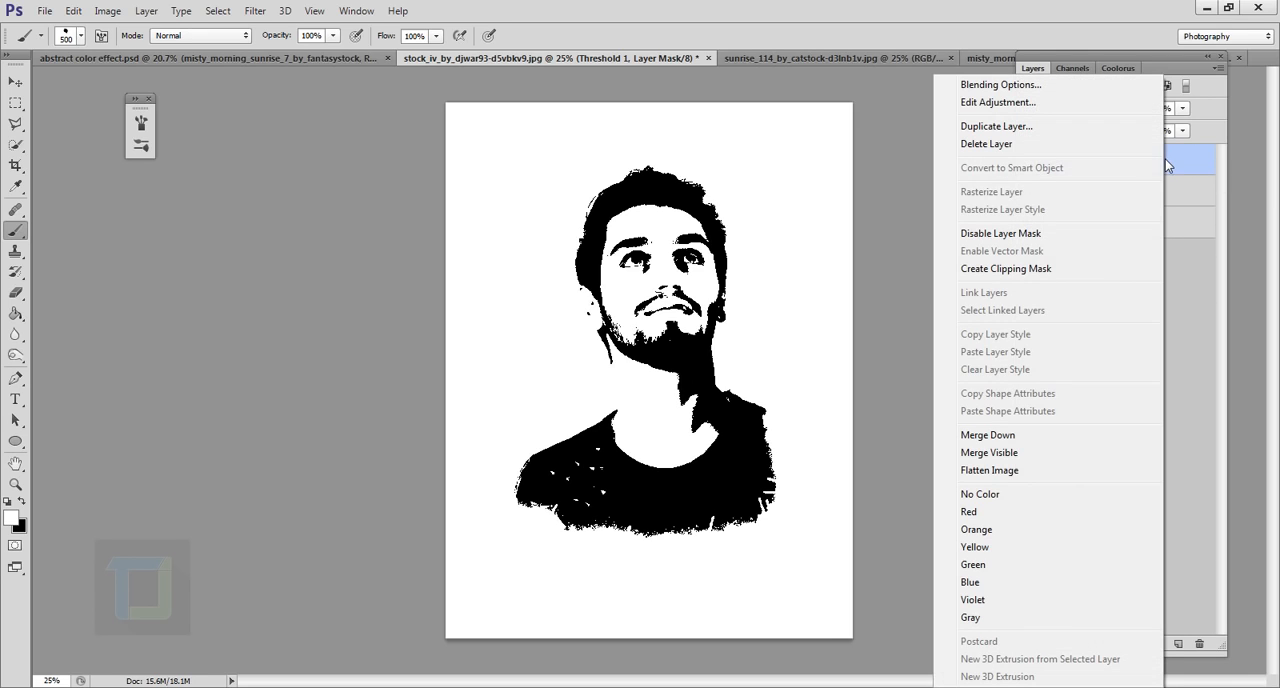
left_click(1038, 269)
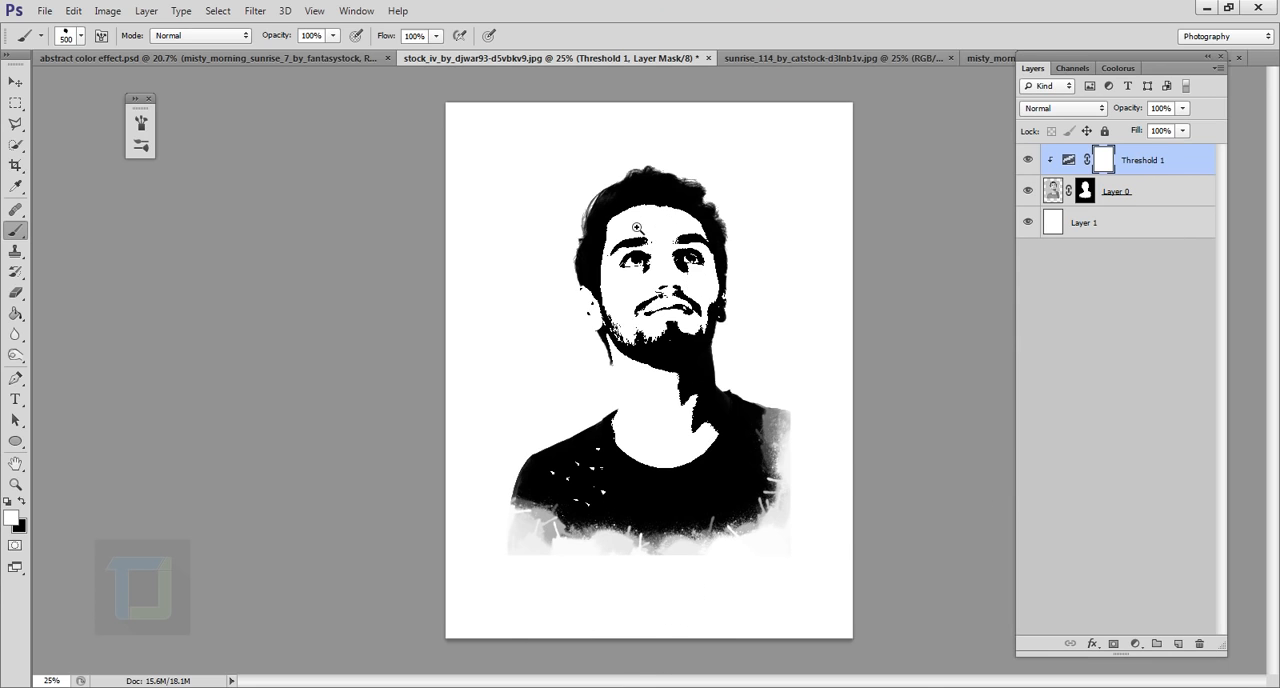
left_click_drag(637, 228, 837, 378)
key("ctrl+alt+g")
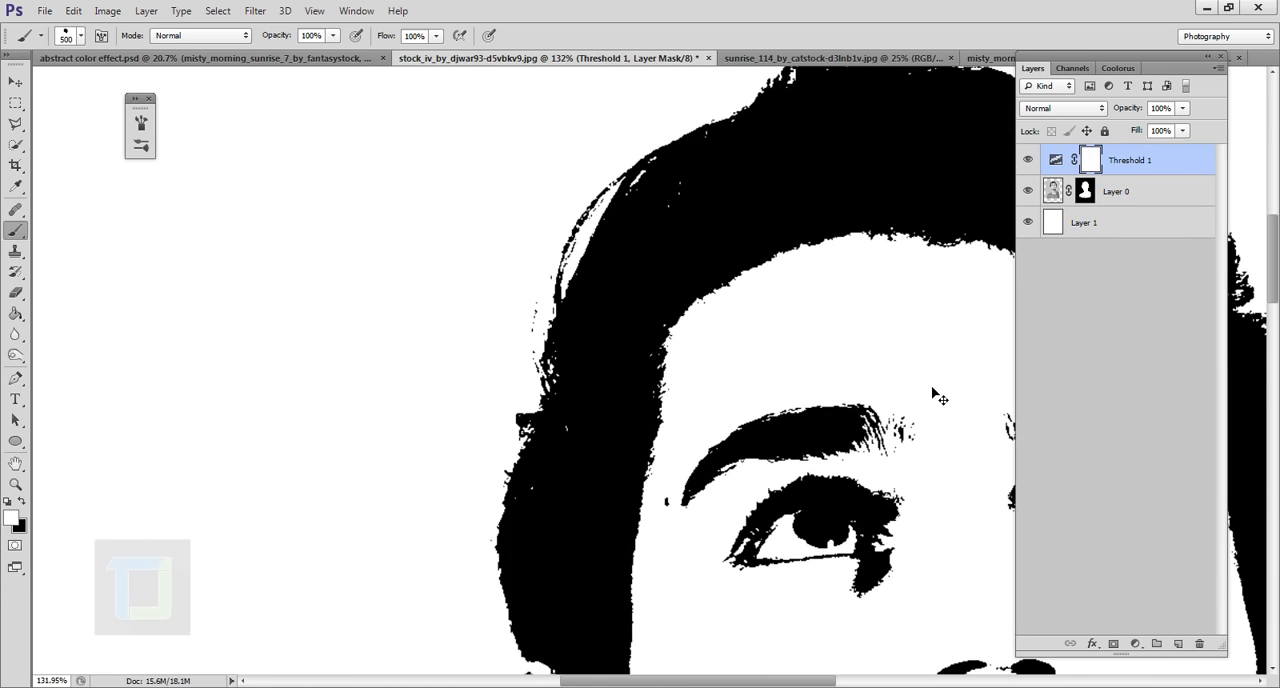
key("ctrl+alt+g")
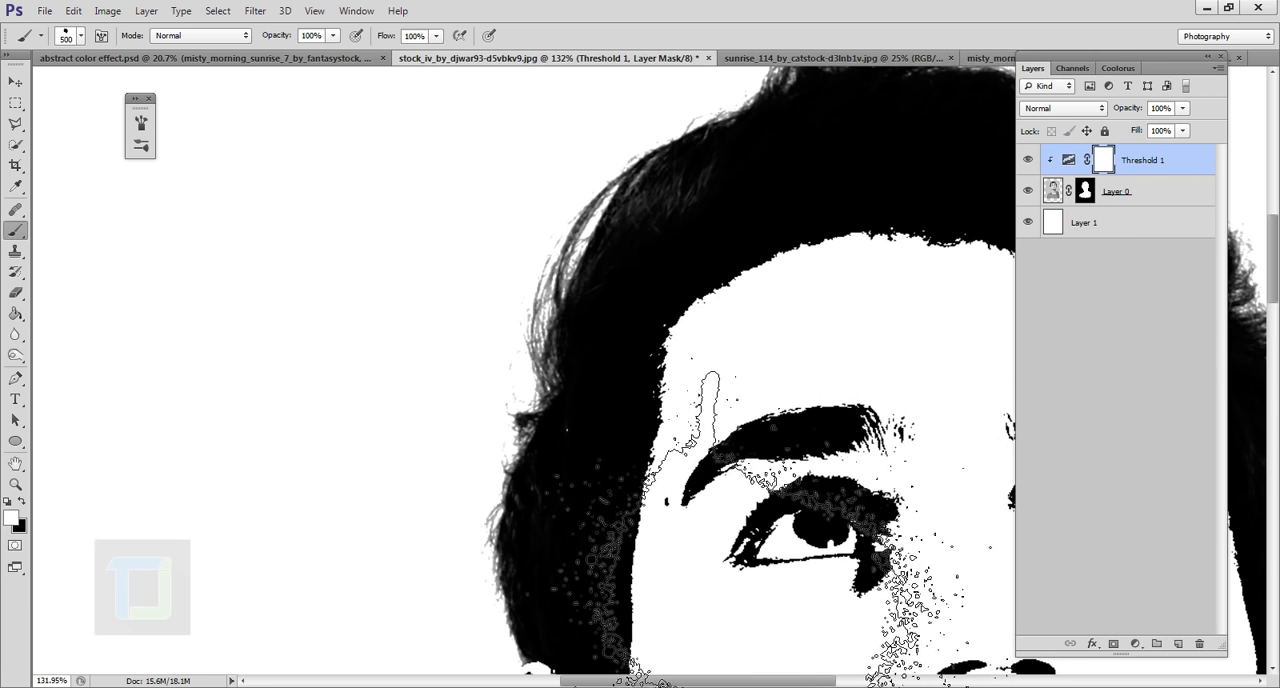
key("ctrl+0")
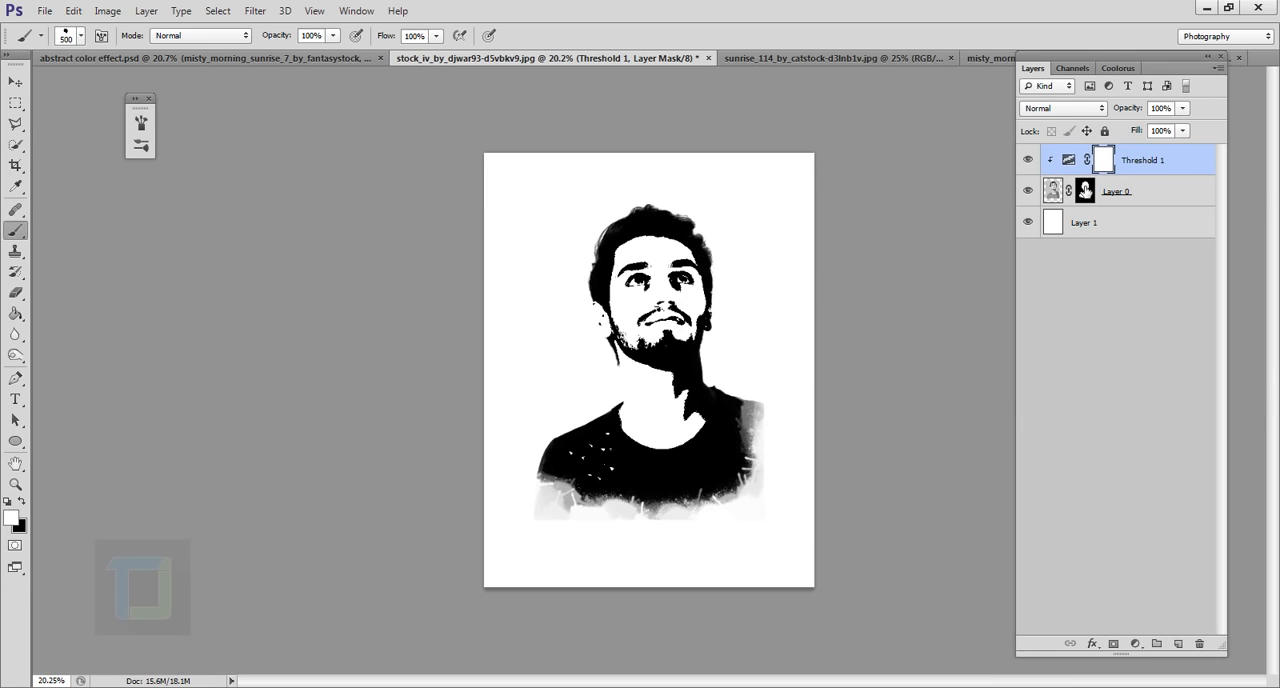
Paint black splatters on the portrait layer's mask to break up the shirt's lower right corner and bottom edge
left_click(1085, 191)
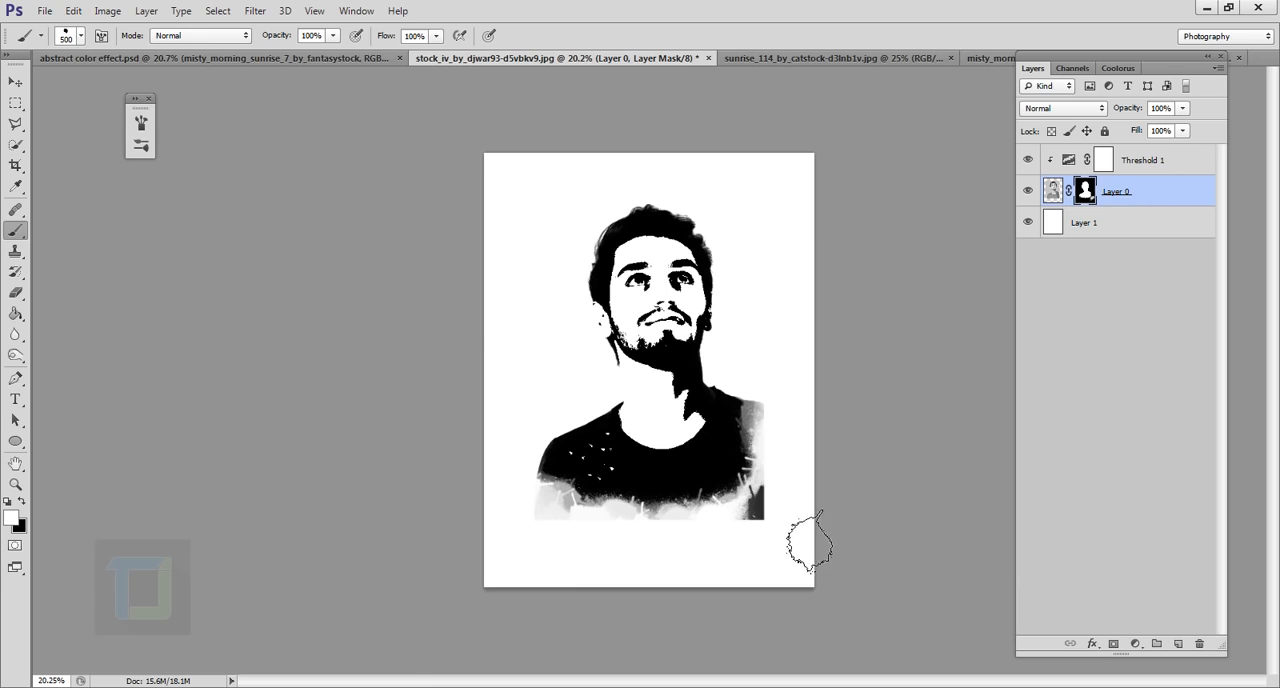
left_click_drag(810, 545, 785, 500)
left_click(21, 501)
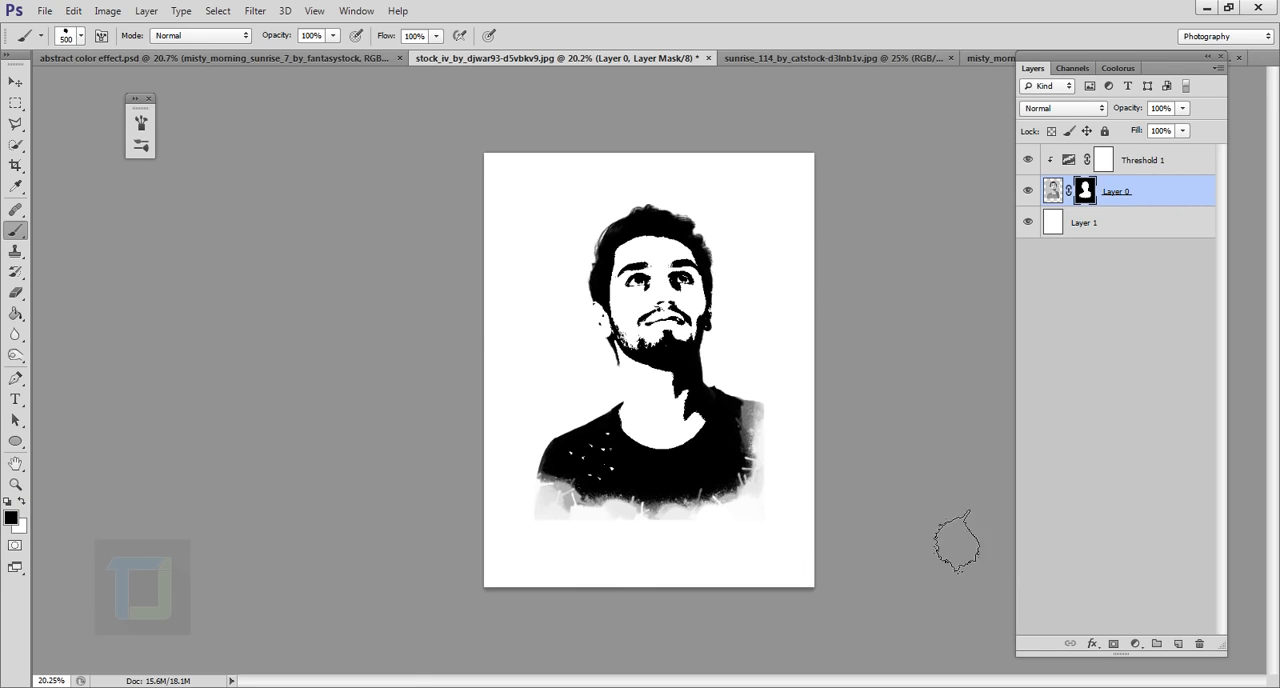
left_click_drag(817, 563, 576, 565)
key("x")
left_click_drag(831, 489, 774, 455)
key("x")
left_click_drag(774, 455, 816, 467)
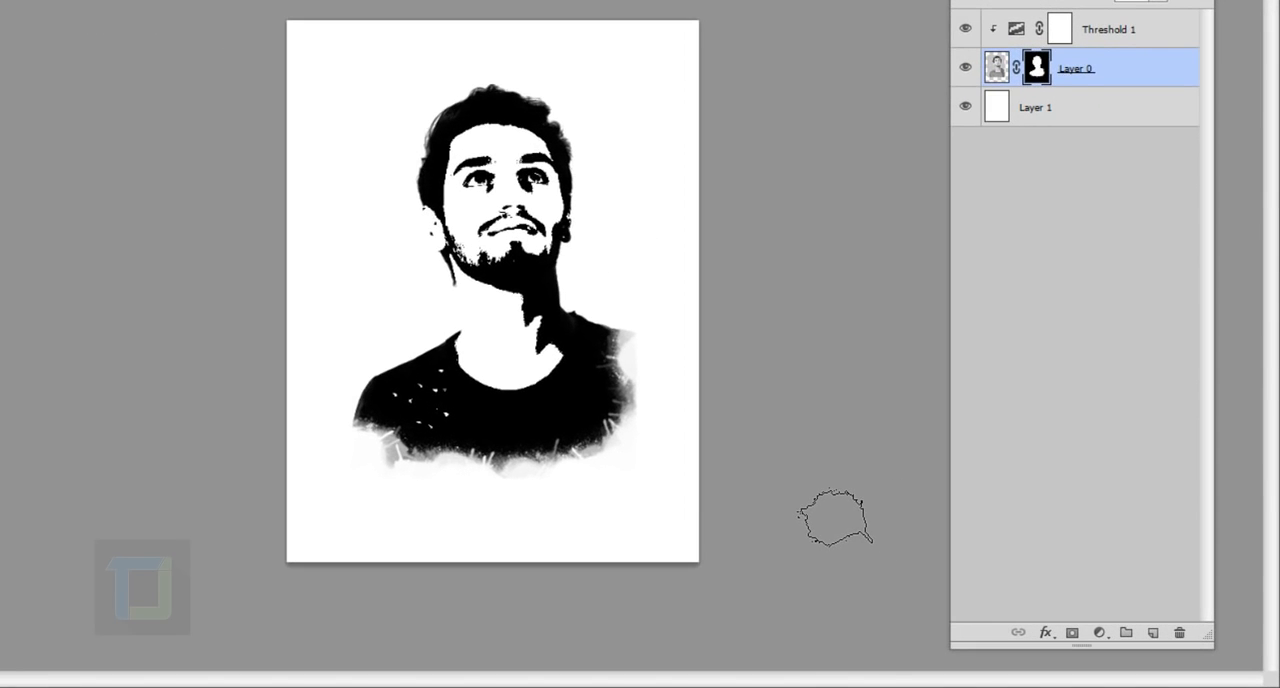
Add a new layer above the Threshold adjustment and paste the whole sunrise_114 photo into it
left_click(1142, 44)
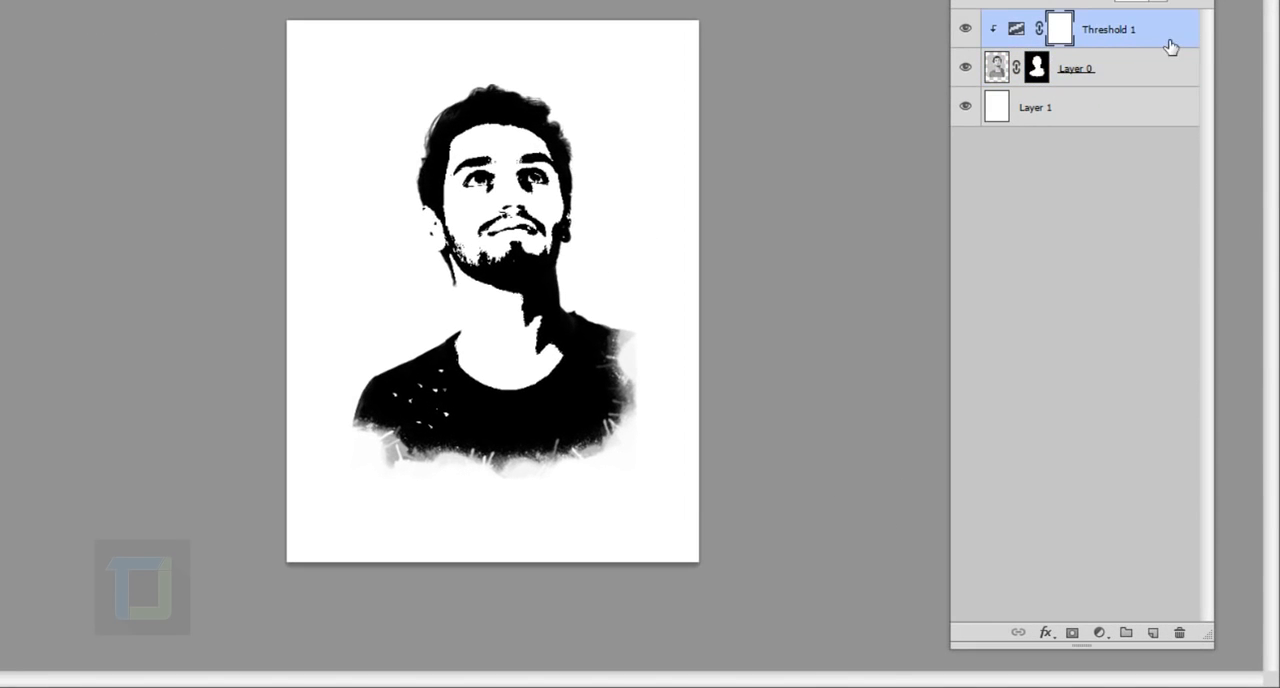
left_click(1153, 632)
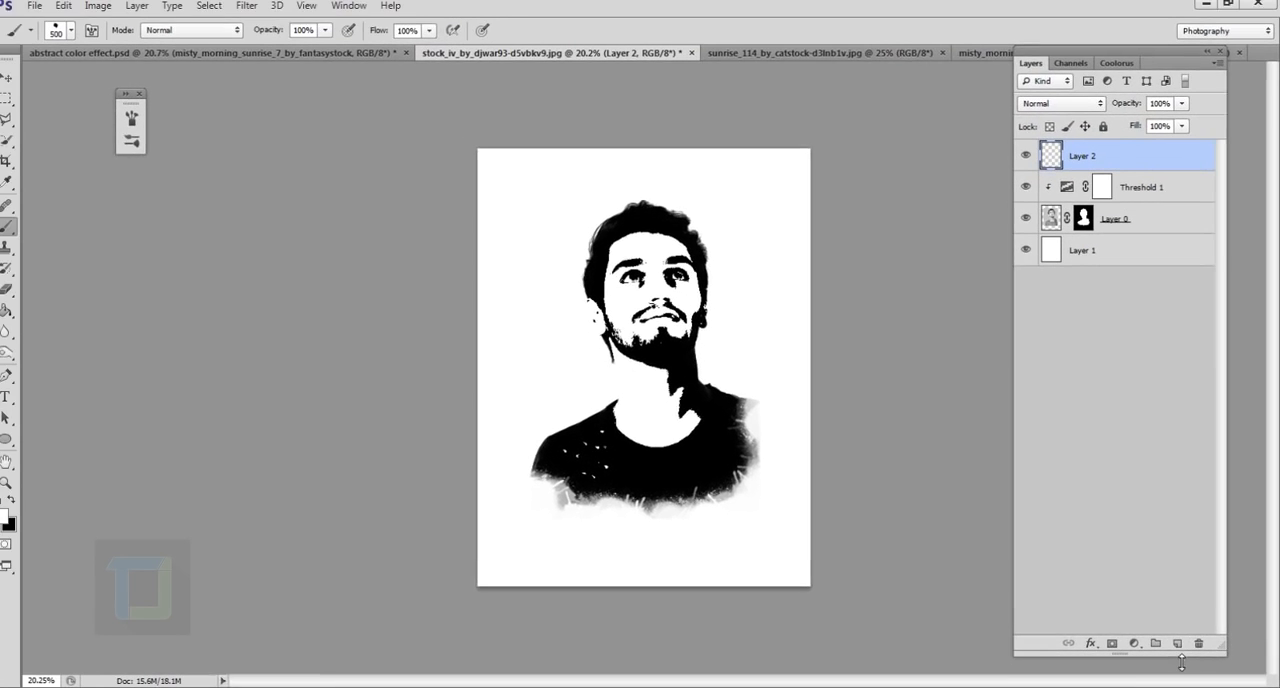
left_click(742, 53)
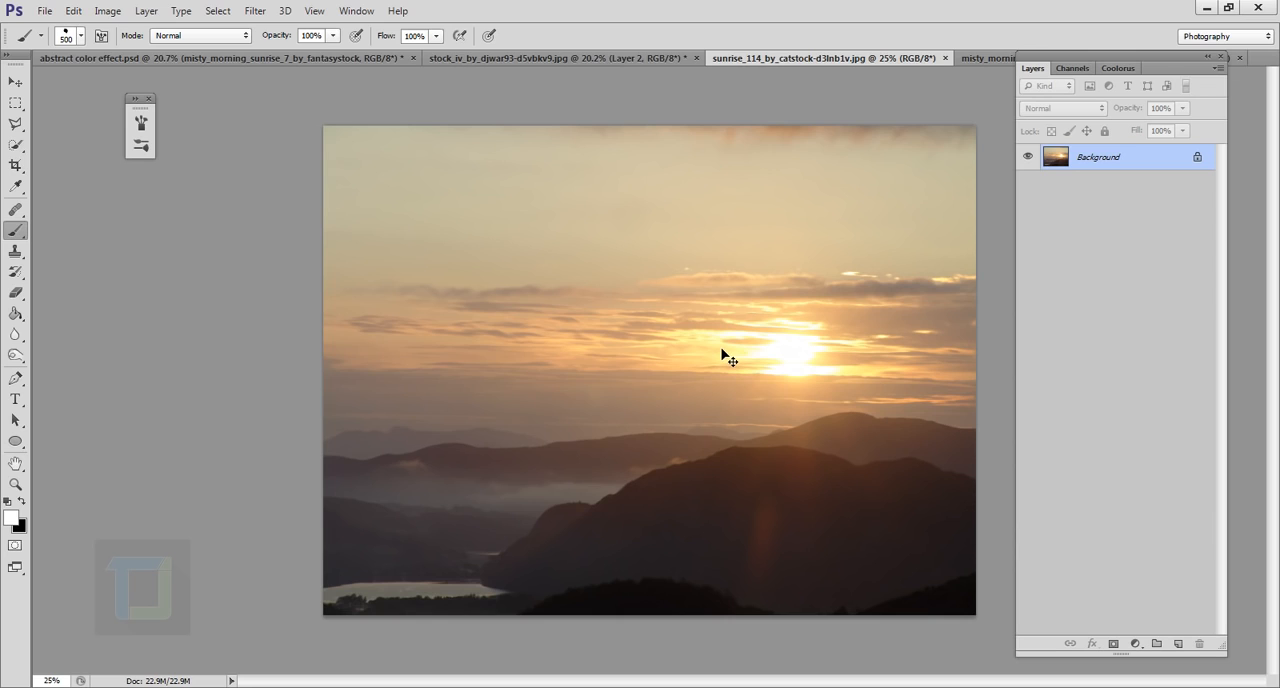
key("ctrl+a")
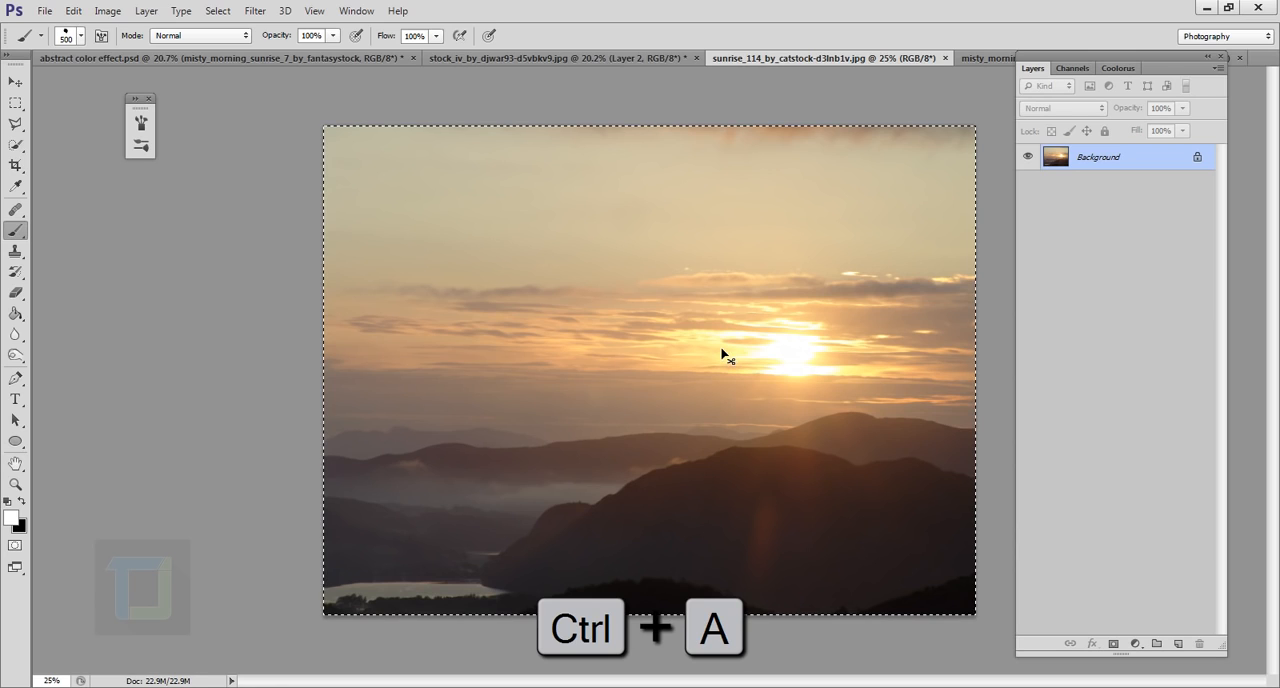
key("ctrl+c")
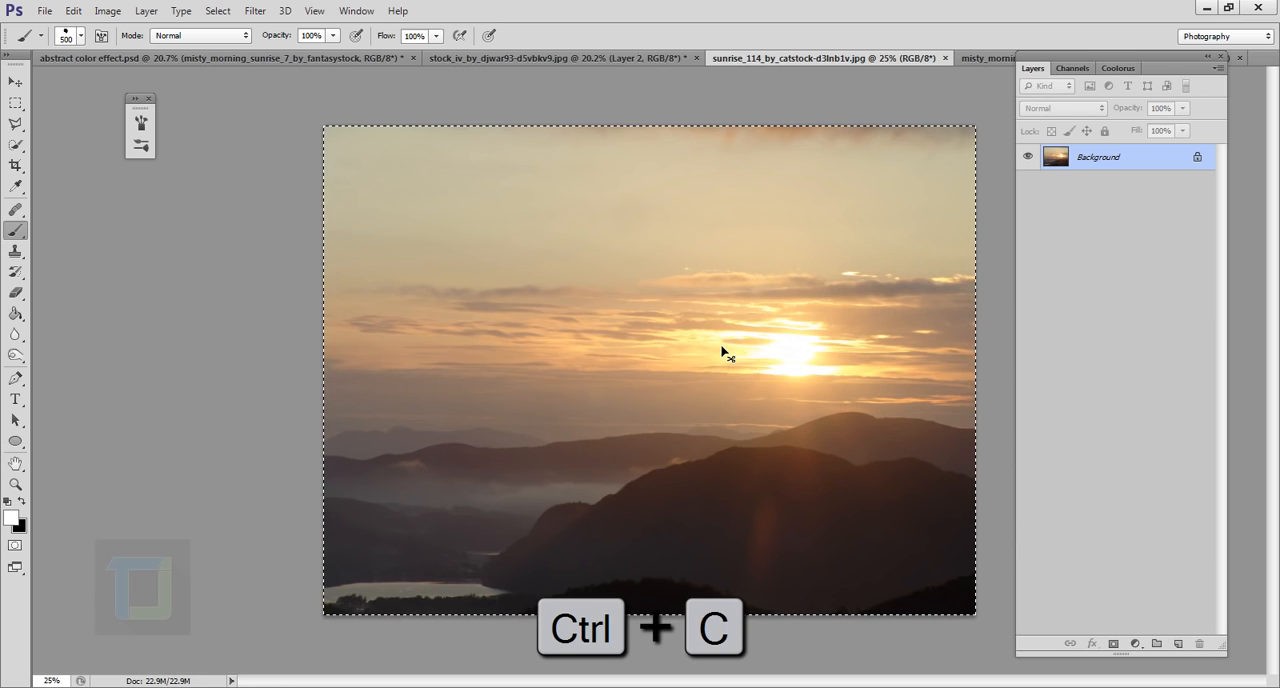
left_click(651, 57)
key("ctrl+v")
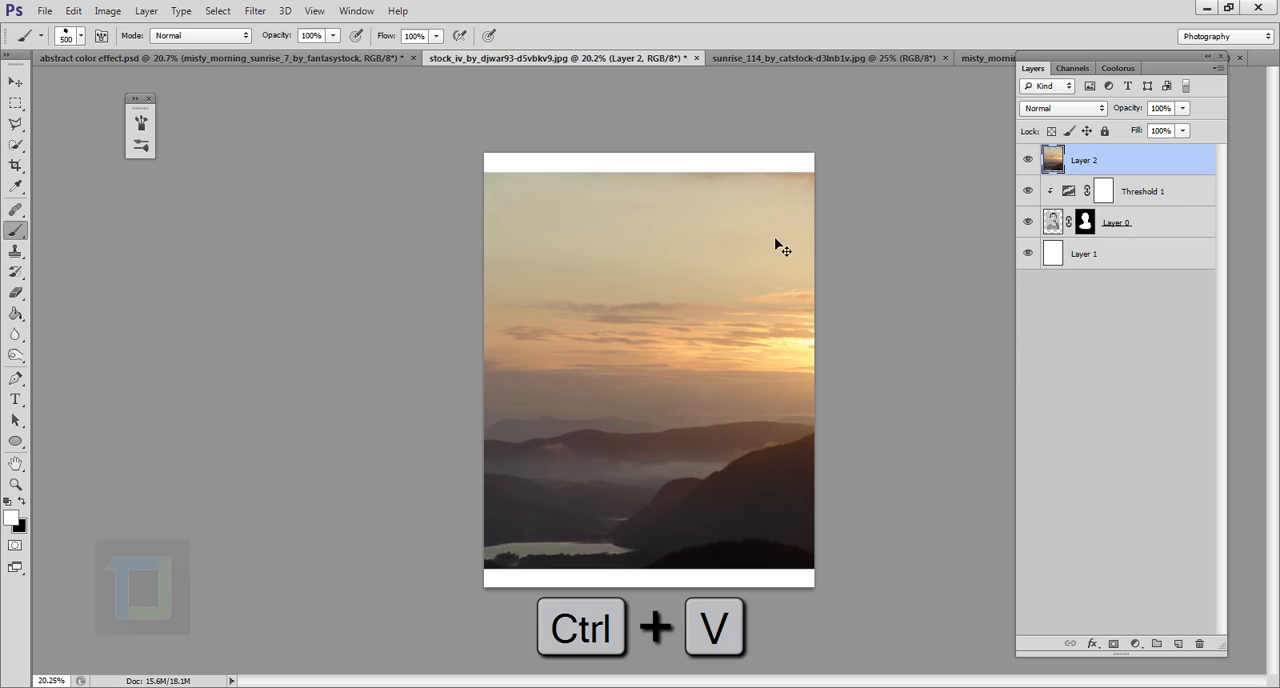
Set the sunrise layer's blend mode to Screen and move it up and left so the bright sky covers the head
left_click(1088, 110)
left_click(1058, 246)
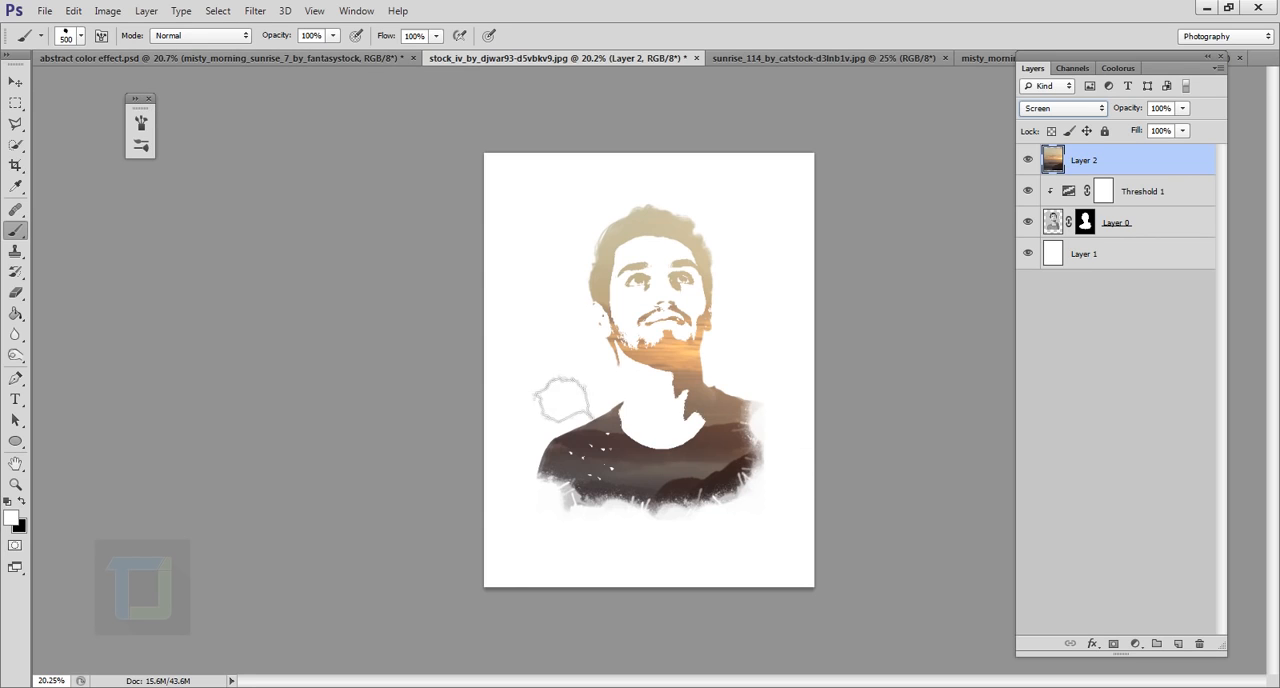
left_click(14, 83)
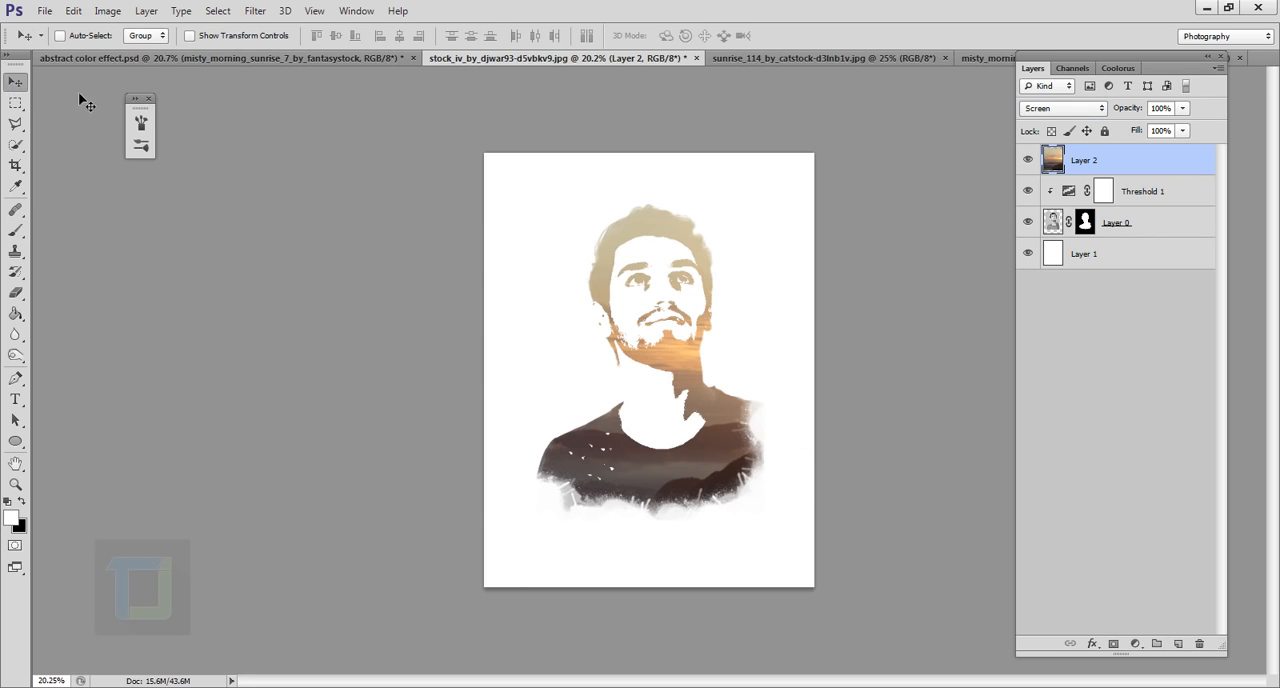
left_click_drag(700, 420, 588, 325)
Scale the sunrise layer proportionally to about 67% and position it over the man's head
key("ctrl+t")
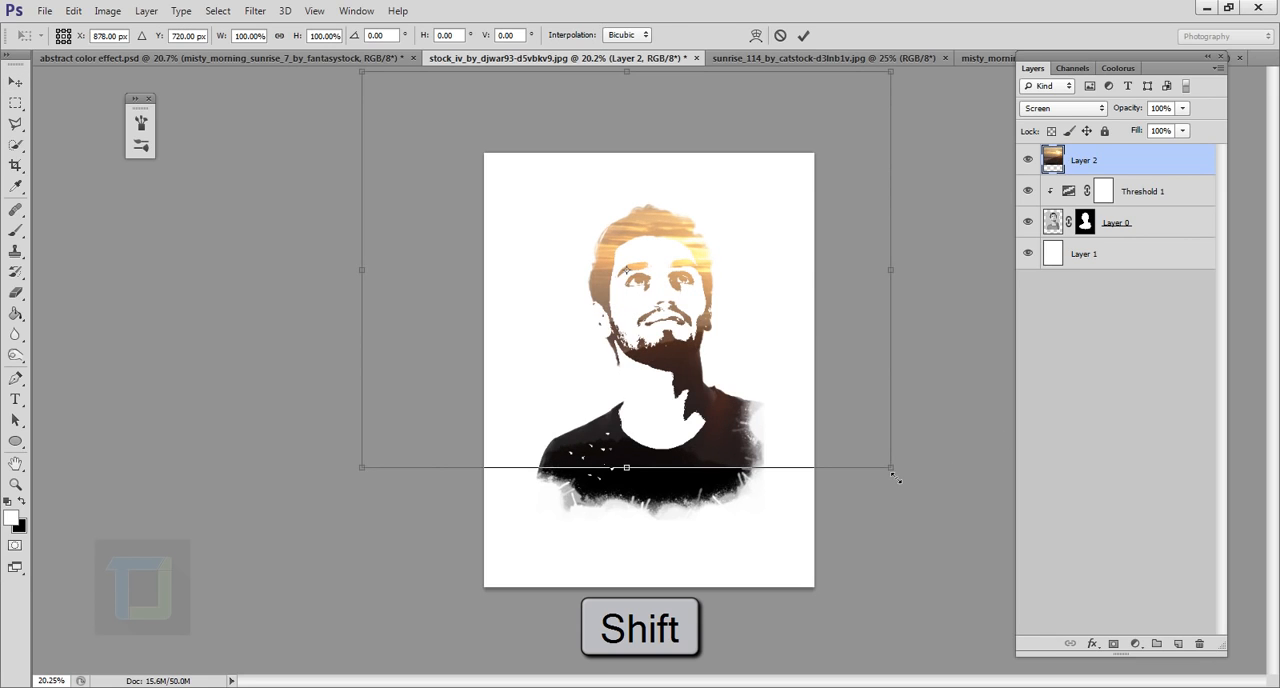
left_click_drag(893, 478, 720, 336)
left_click_drag(560, 220, 629, 265)
left_click_drag(731, 287, 762, 289)
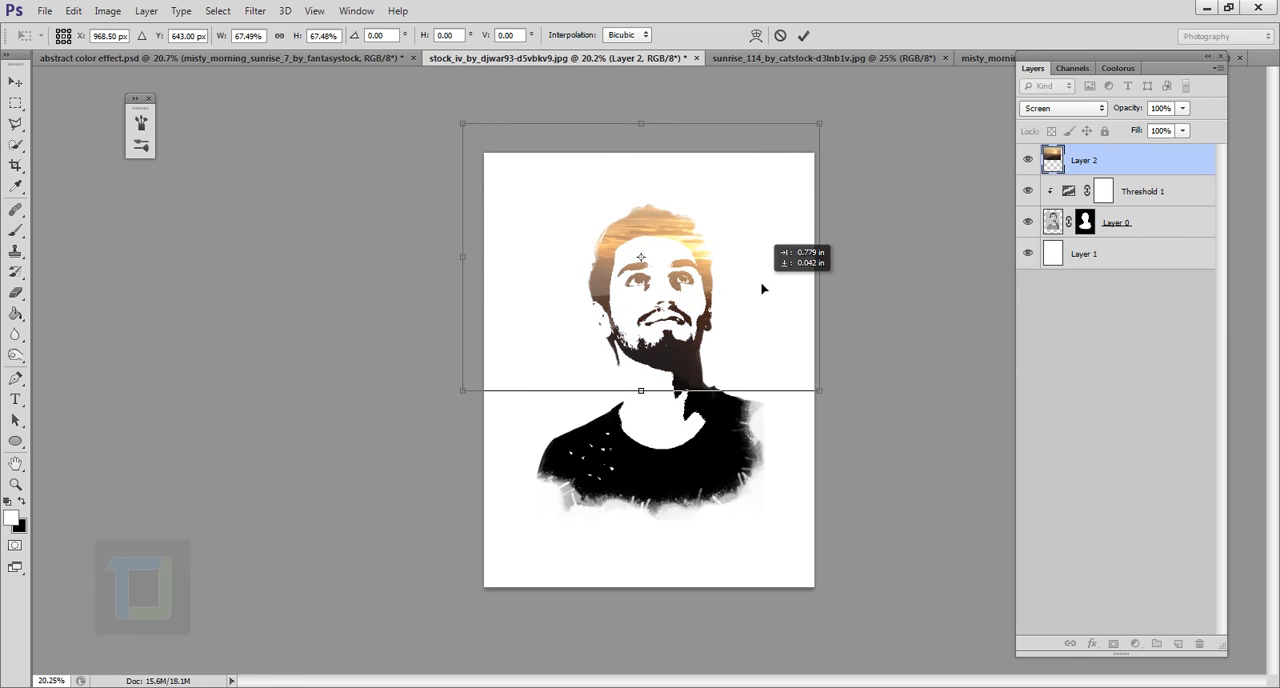
left_click(803, 35)
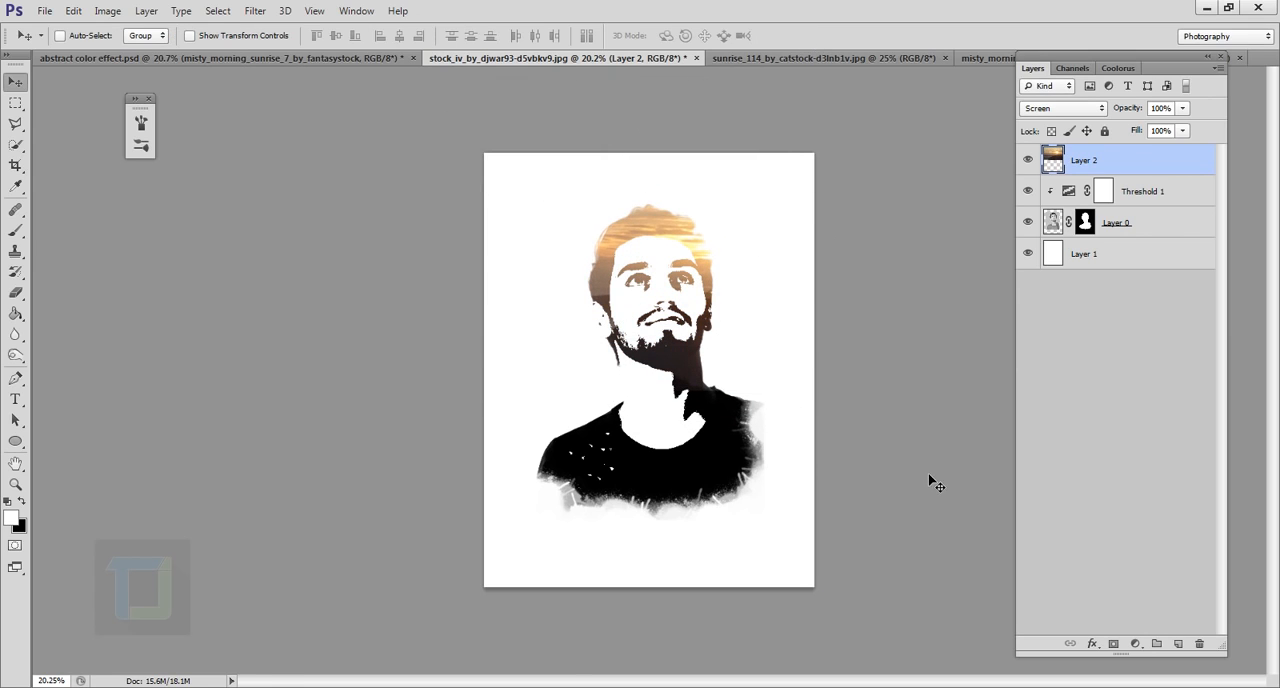
Add a Hue/Saturation adjustment above the sunrise layer with the hue at +114, then reselect the sunrise layer
left_click(1137, 644)
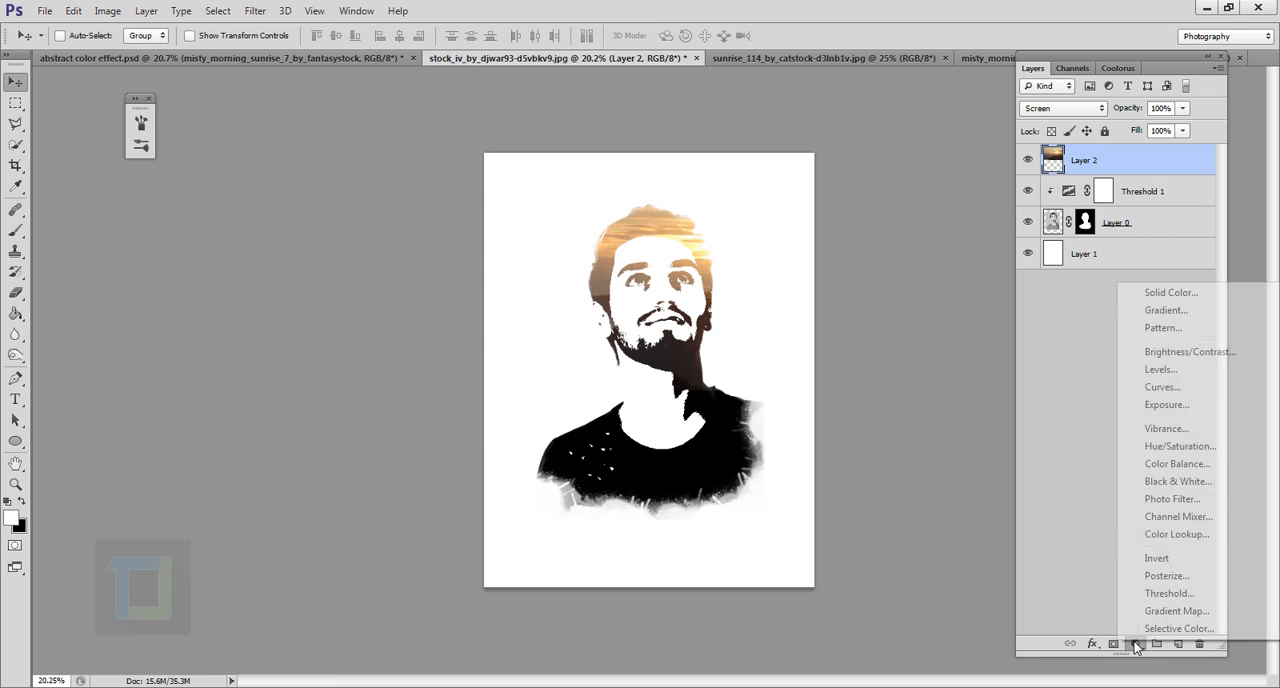
left_click(1180, 446)
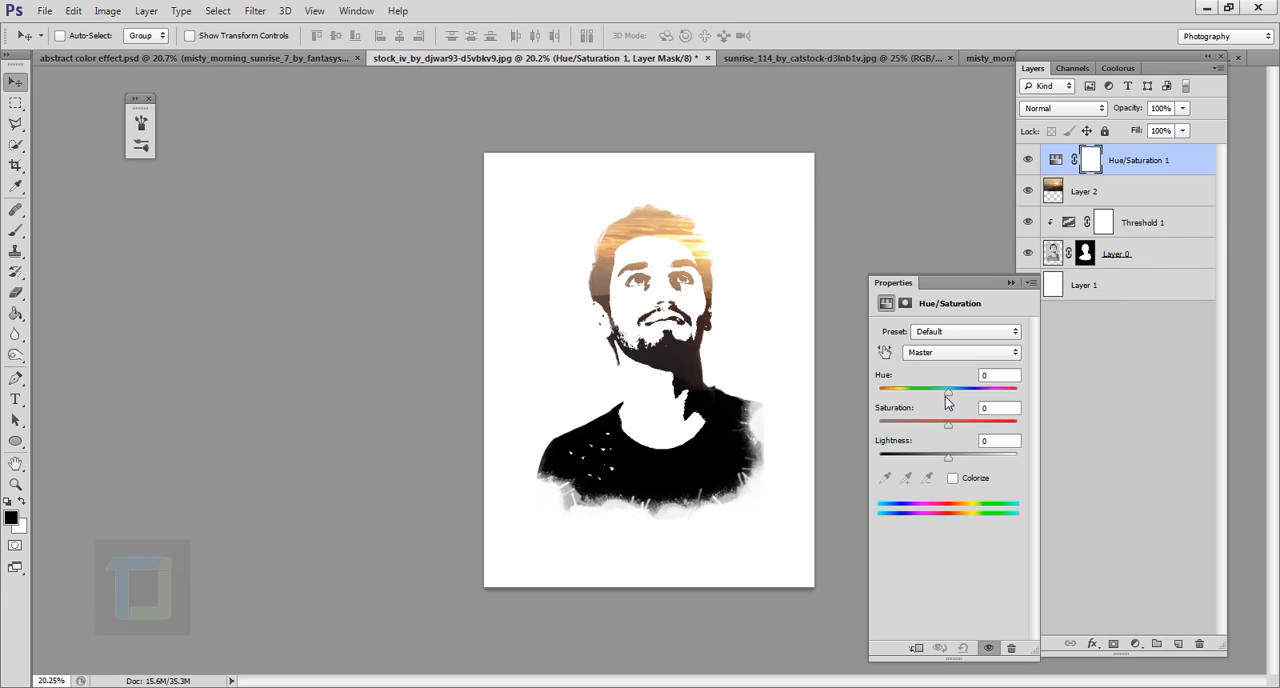
left_click_drag(946, 391, 1000, 402)
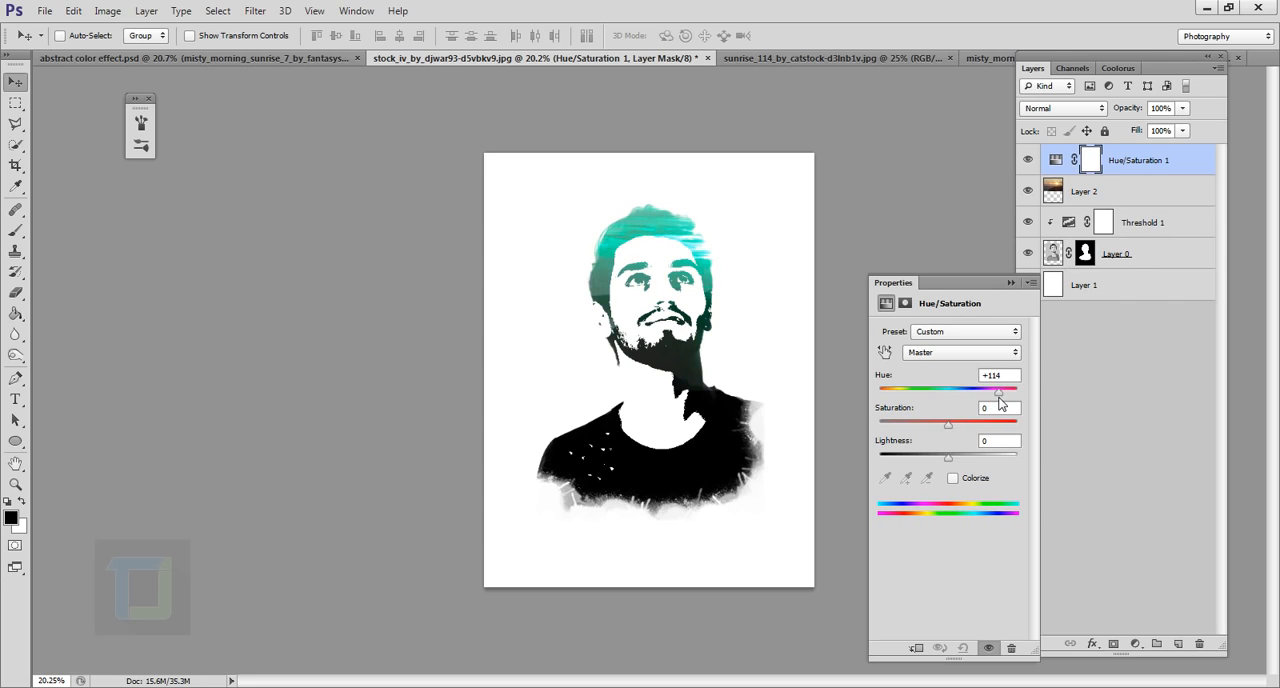
left_click(1010, 283)
left_click(1081, 198)
mouse_move(646, 290)
left_mouse_down()
mouse_move(622, 290)
mouse_move(657, 289)
mouse_move(644, 288)
left_mouse_up()
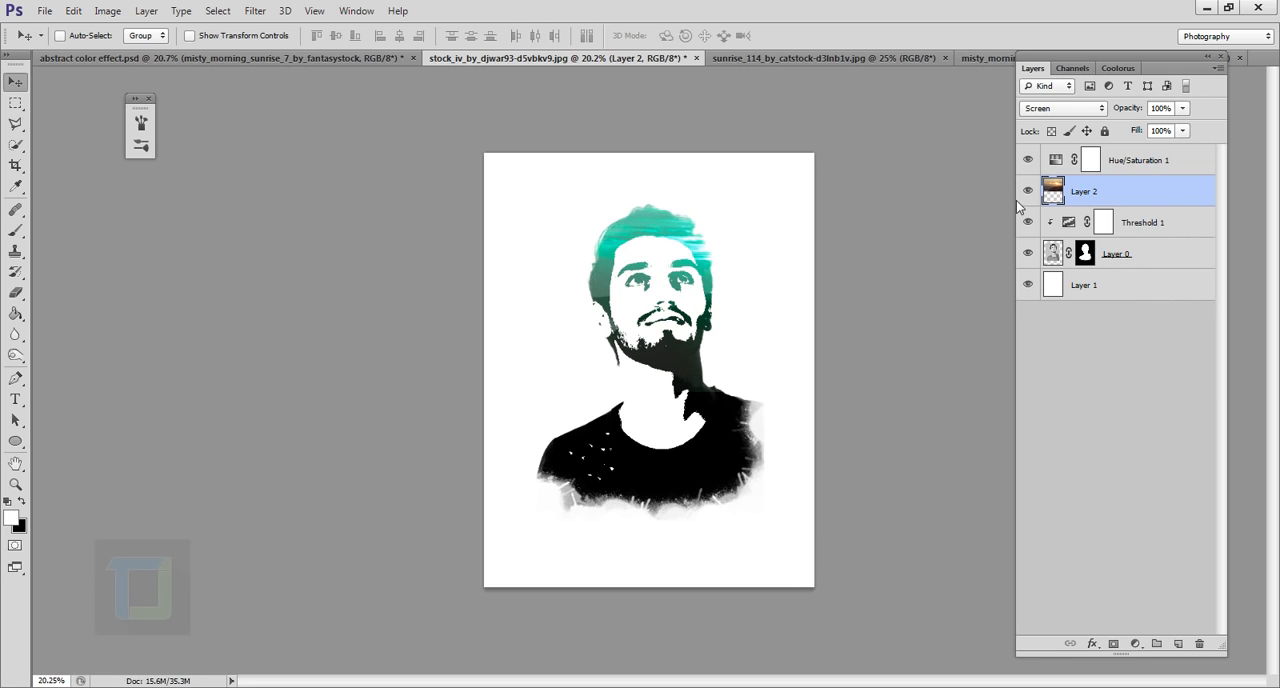
Close the sunrise_114 photo document without saving changes
left_click(890, 58)
left_click(945, 58)
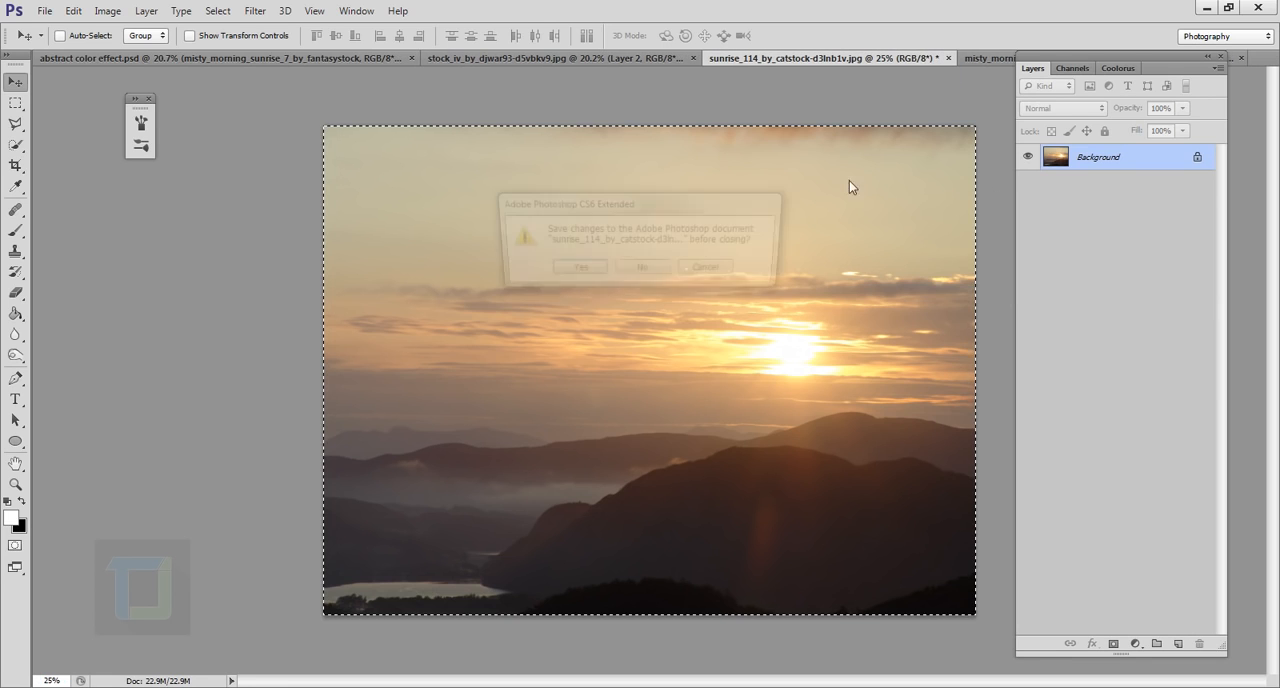
left_click(643, 267)
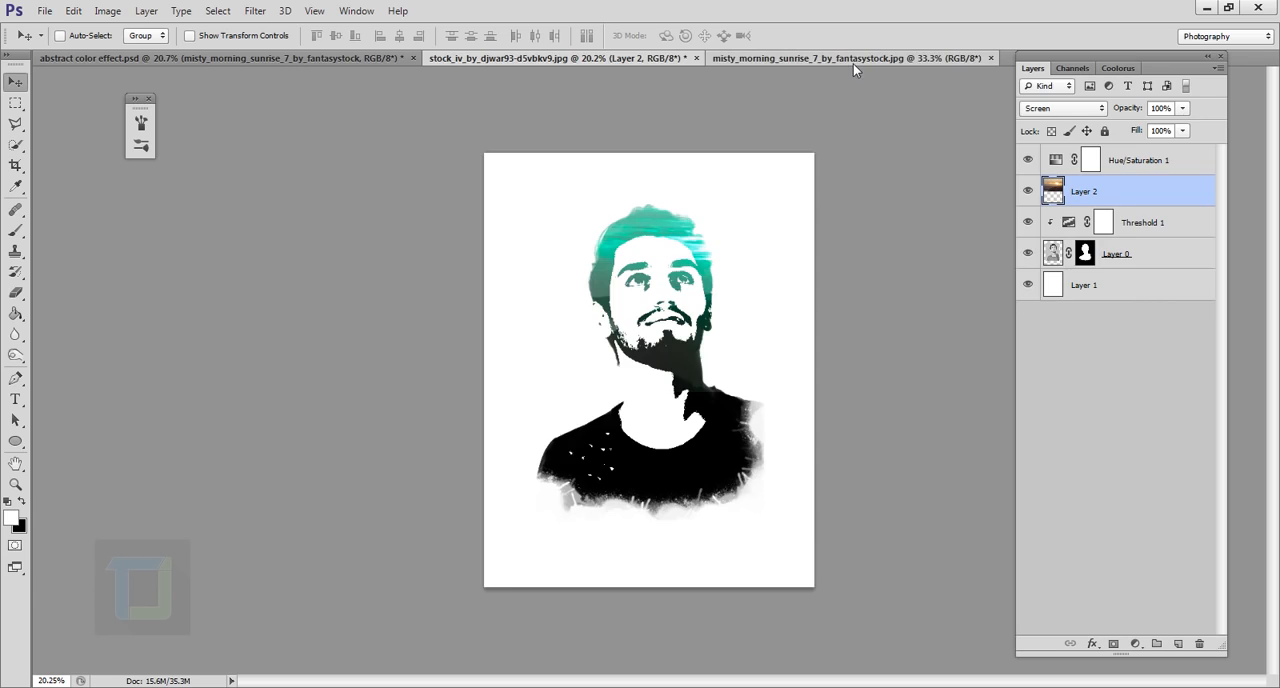
Paste the whole misty_morning_sunrise_7 photo into the portrait document and stack it above the Hue/Saturation adjustment
left_click(853, 60)
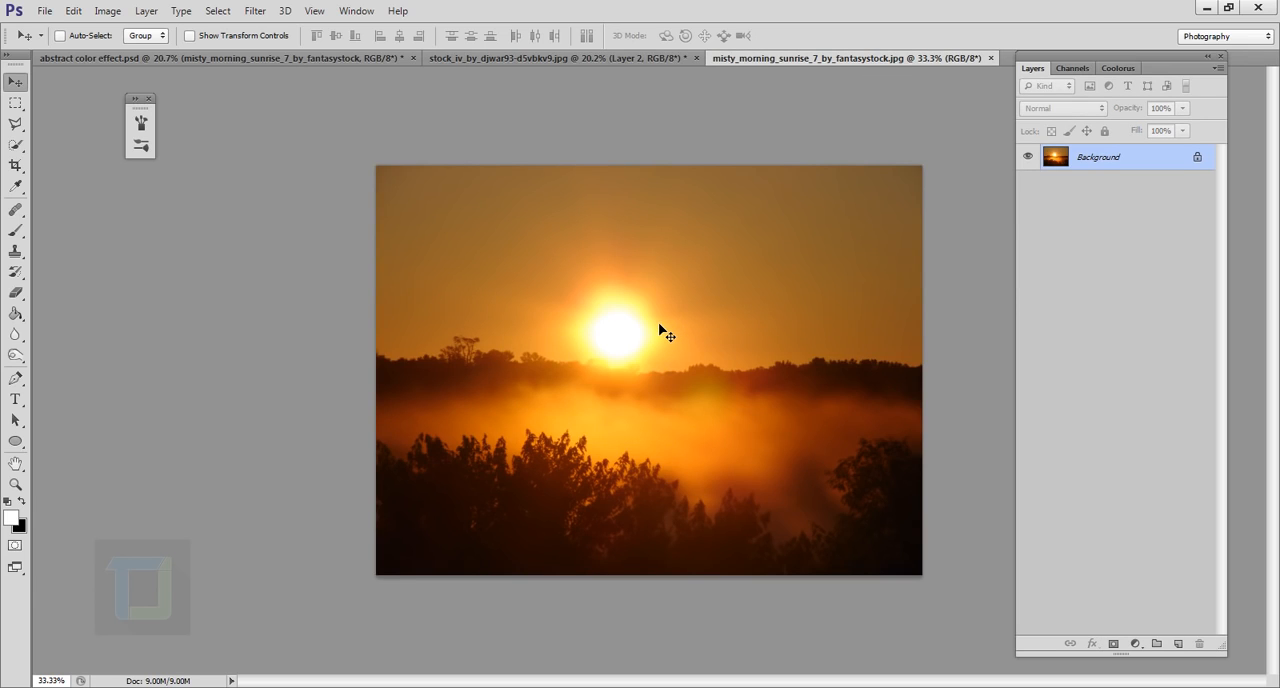
key("ctrl+a")
key("ctrl+c")
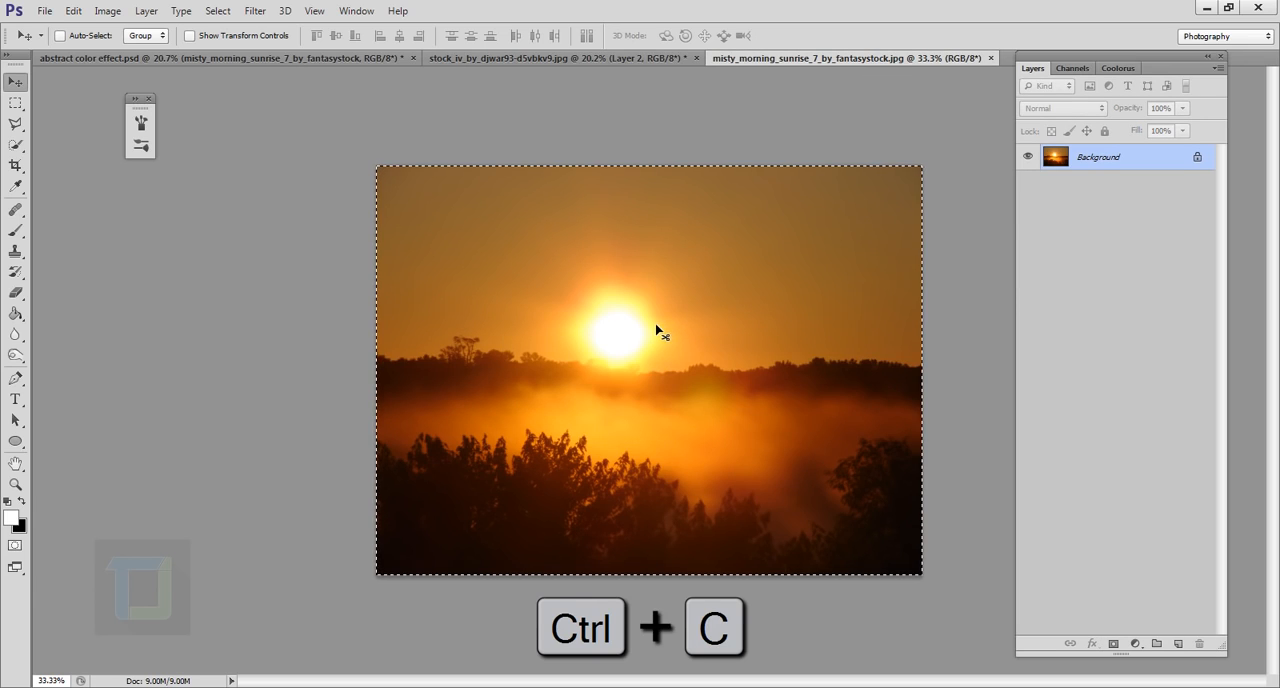
left_click(559, 57)
key("ctrl+v")
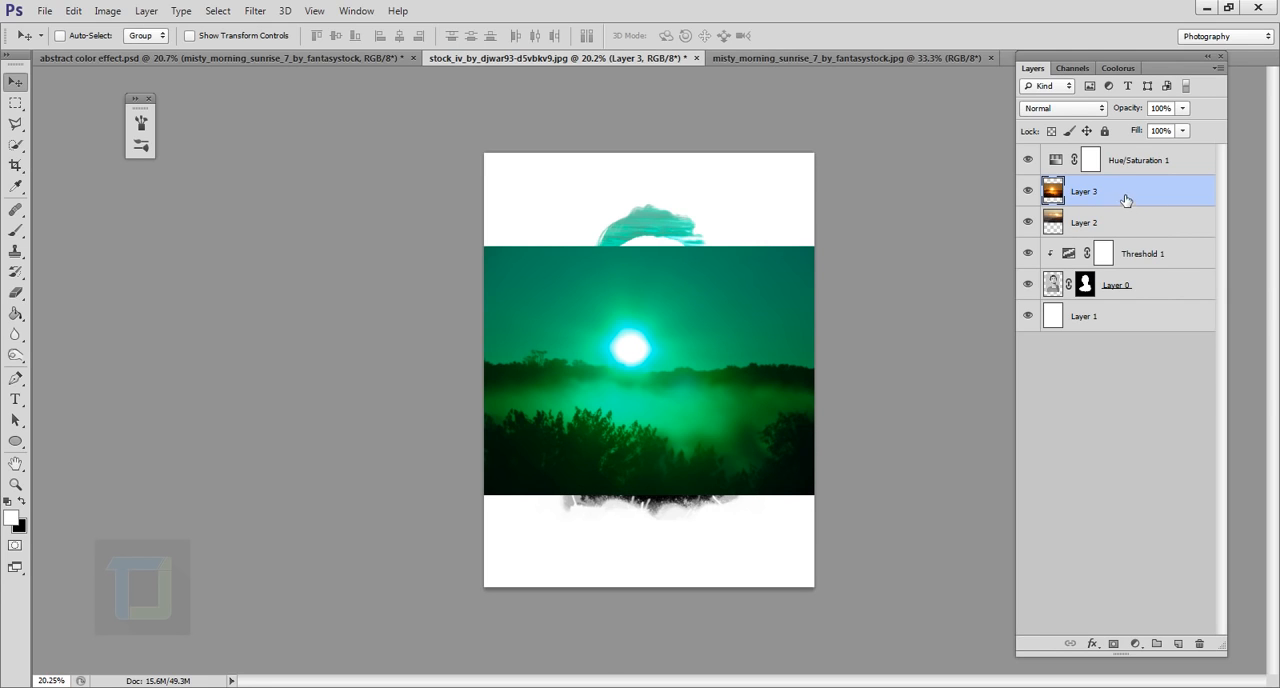
left_click_drag(1120, 197, 1136, 158)
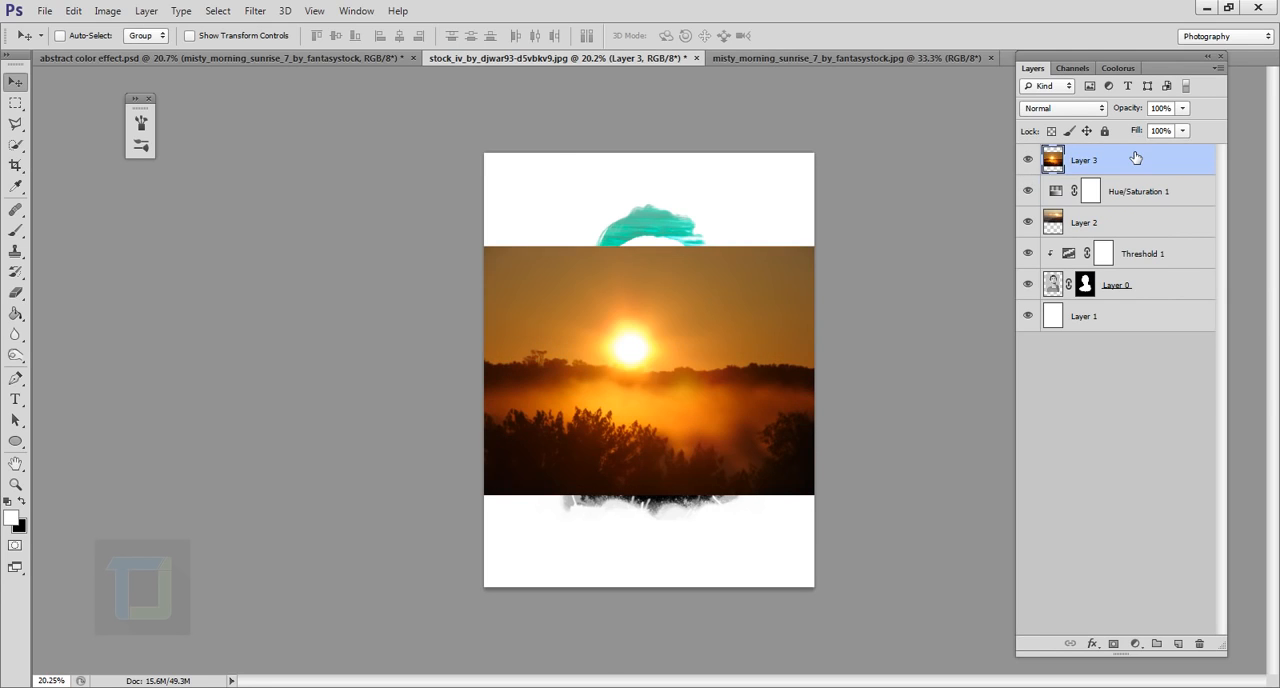
left_click(1028, 191)
Move the misty sunrise photo down over the neck and shirt, and set its blend mode to Screen
left_click_drag(708, 420, 715, 517)
left_click(1081, 113)
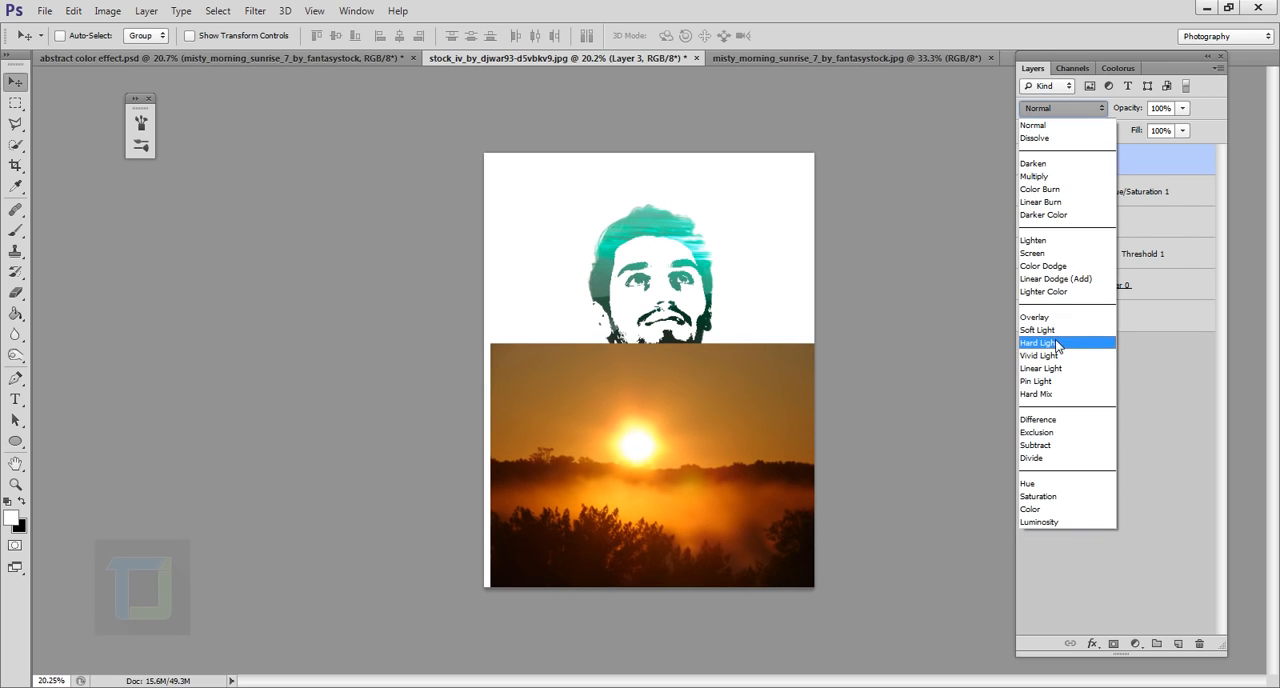
left_click(1058, 256)
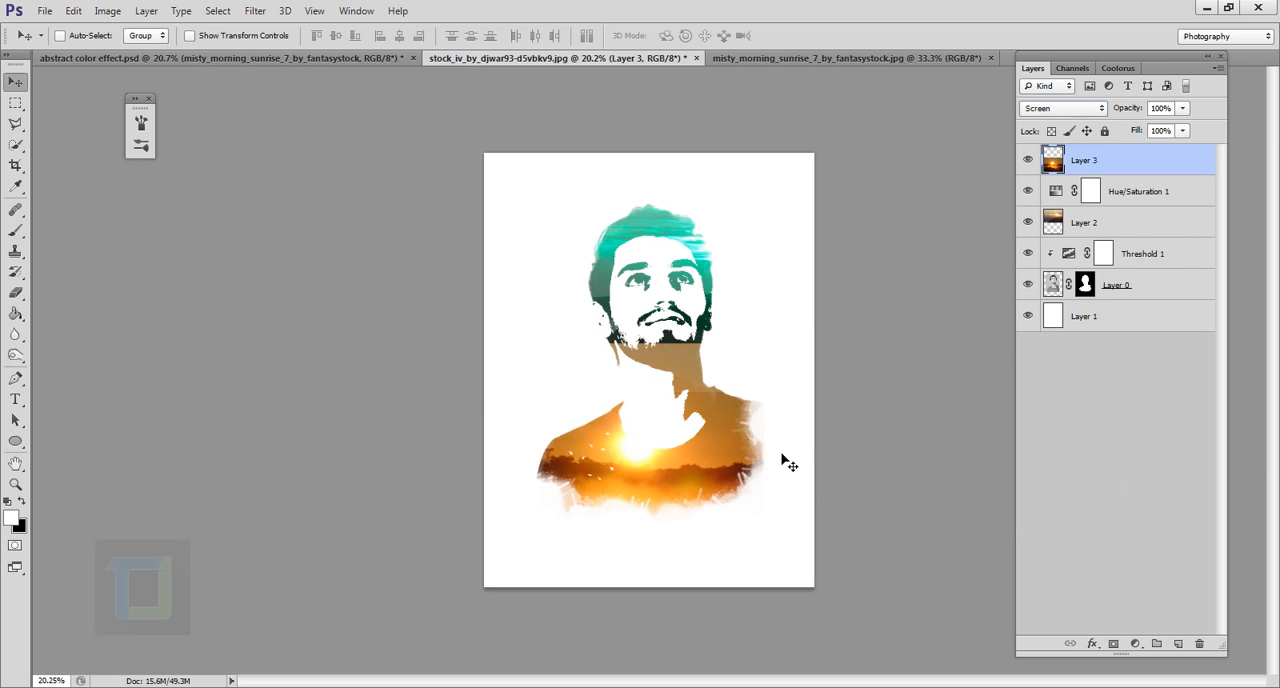
left_click_drag(781, 453, 780, 446)
scroll(729, 430, "up", 2)
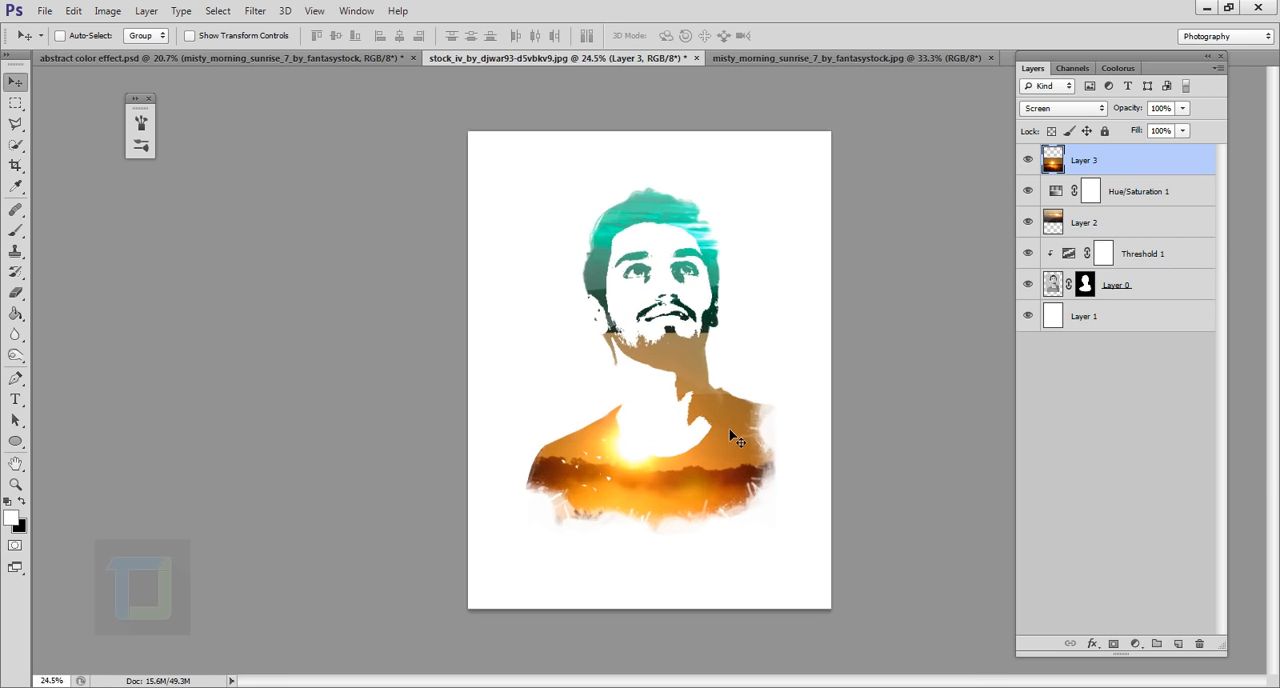
scroll(731, 437, "up", 8)
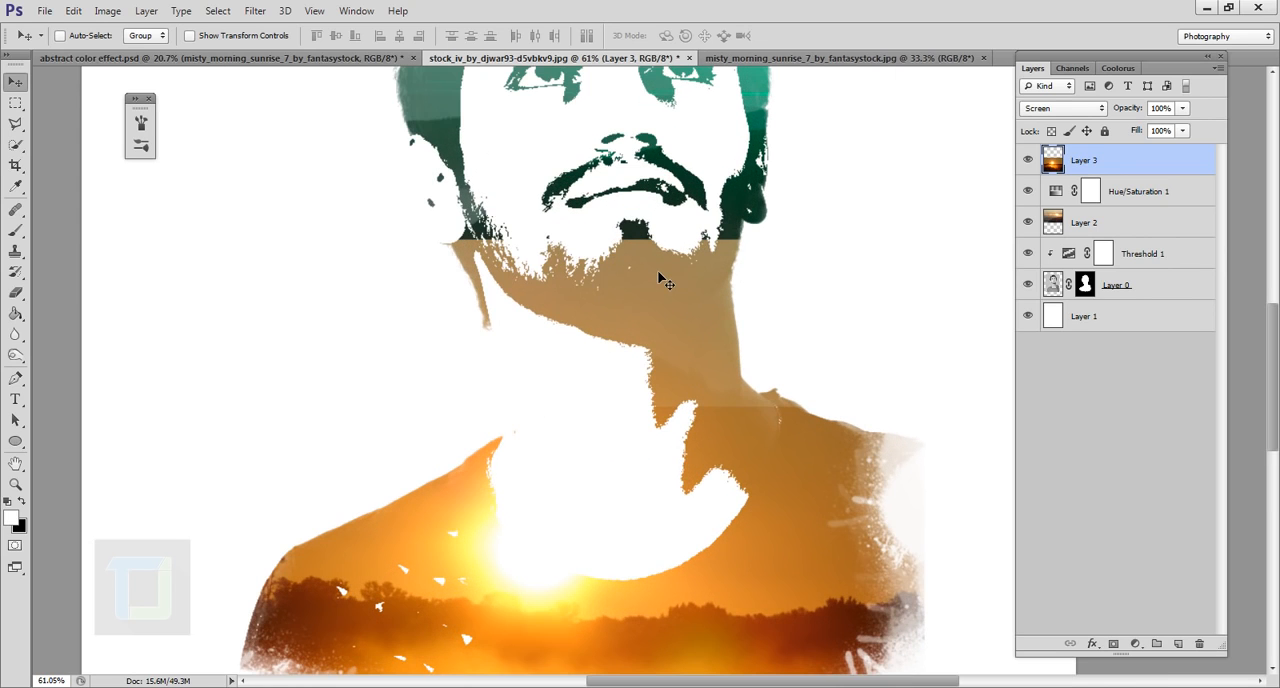
scroll(658, 280, "down", 8)
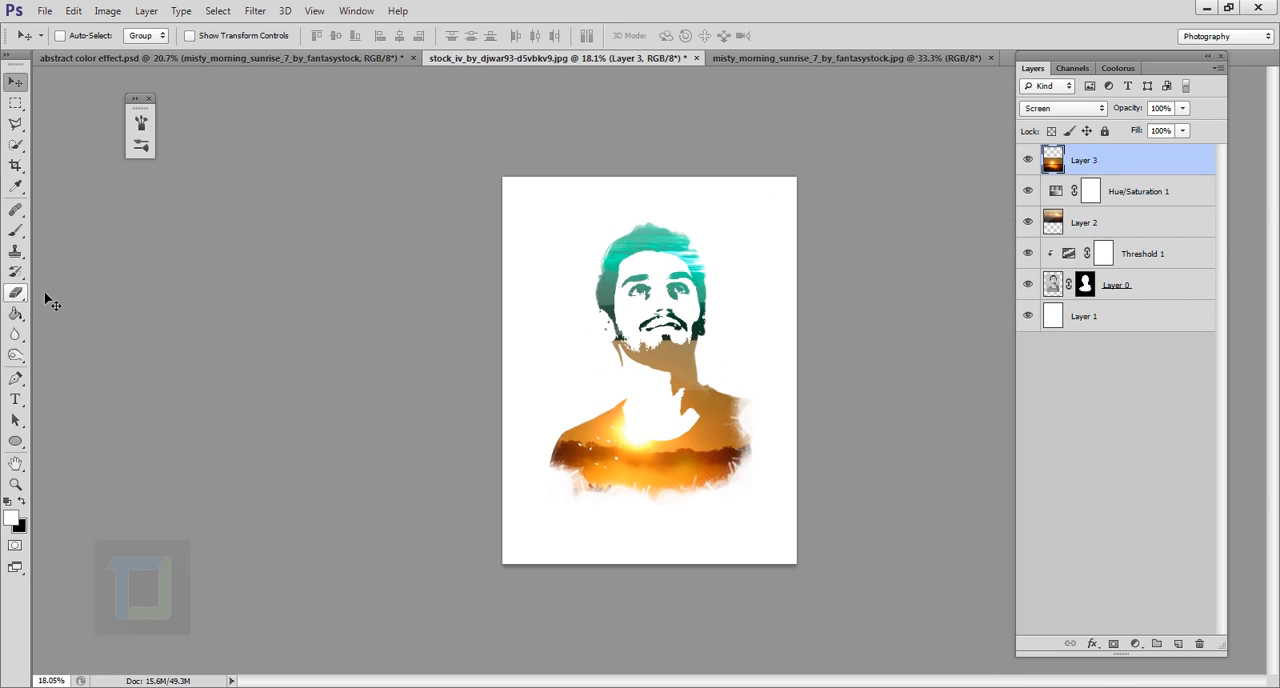
Add a layer mask to the misty sunrise layer and choose a soft round brush for painting on it
left_click(1115, 645)
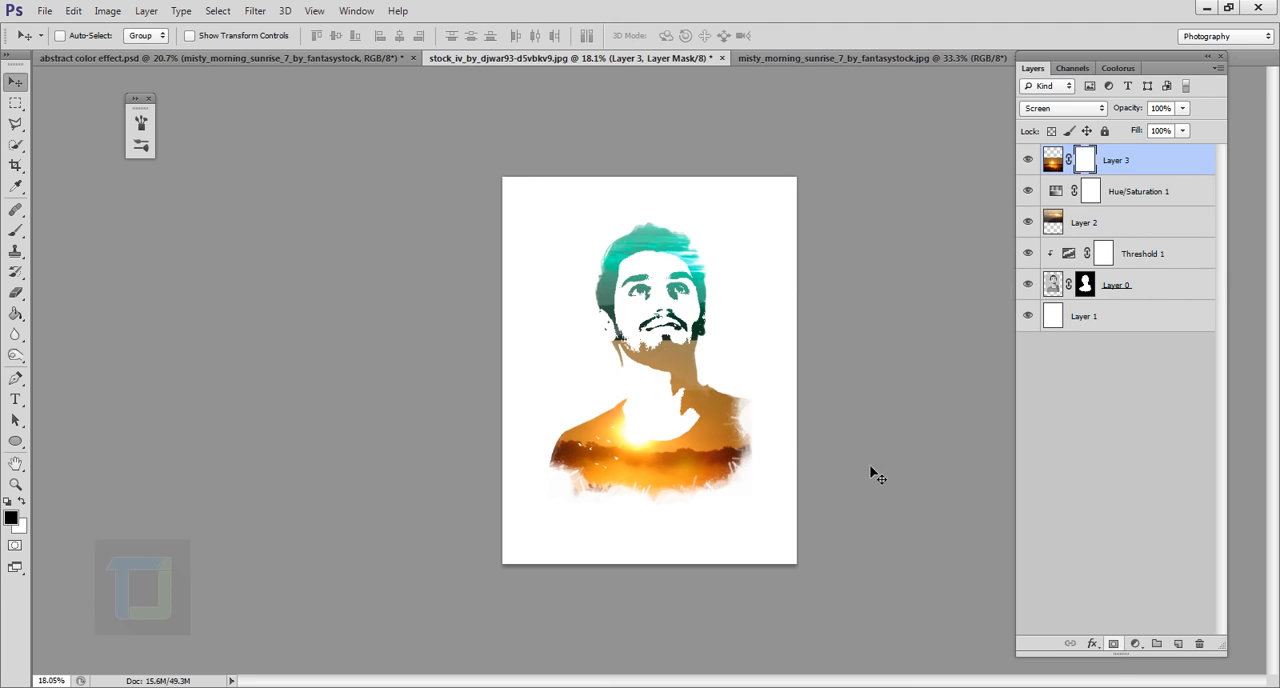
left_click(17, 233)
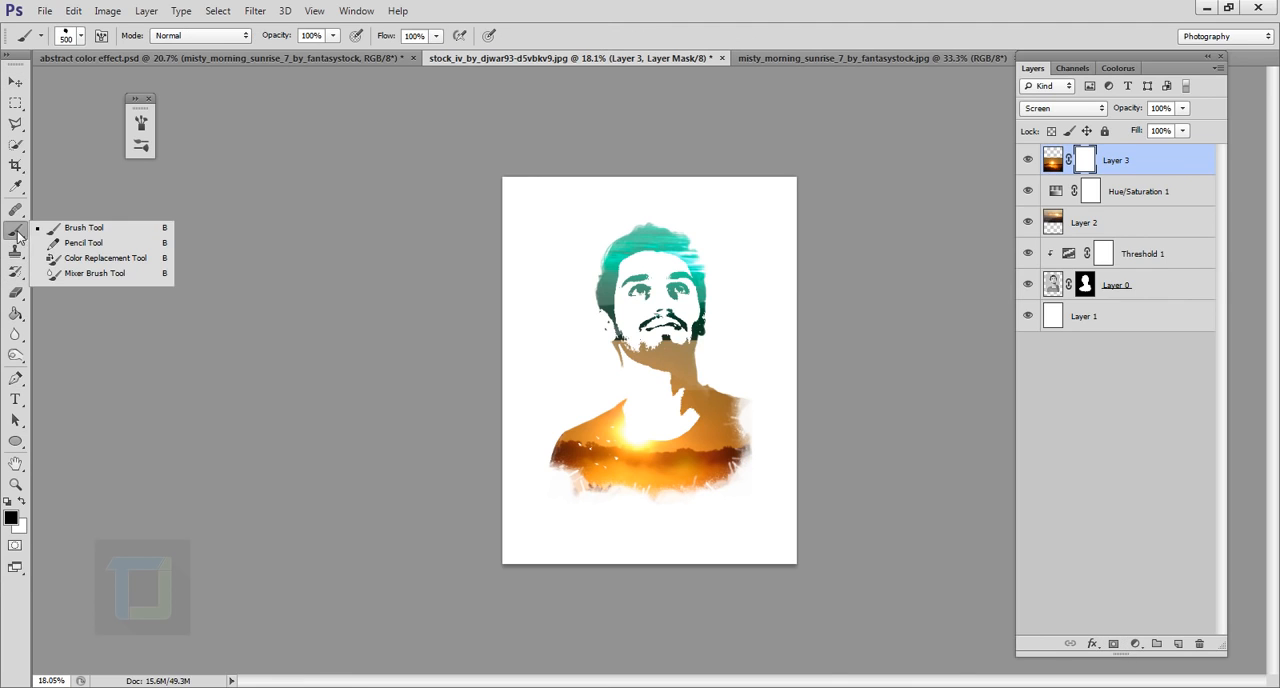
left_click(75, 229)
left_click(82, 42)
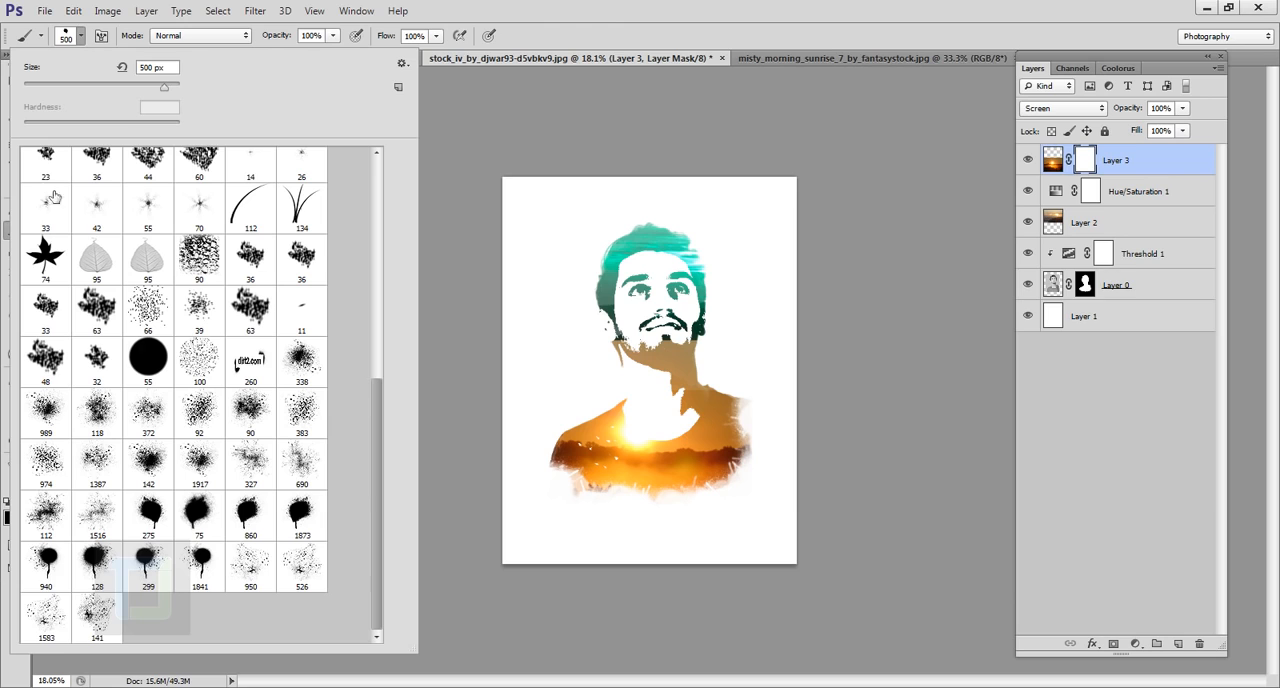
left_click(68, 229)
left_click_drag(384, 431, 392, 196)
left_click(68, 176)
left_click(875, 35)
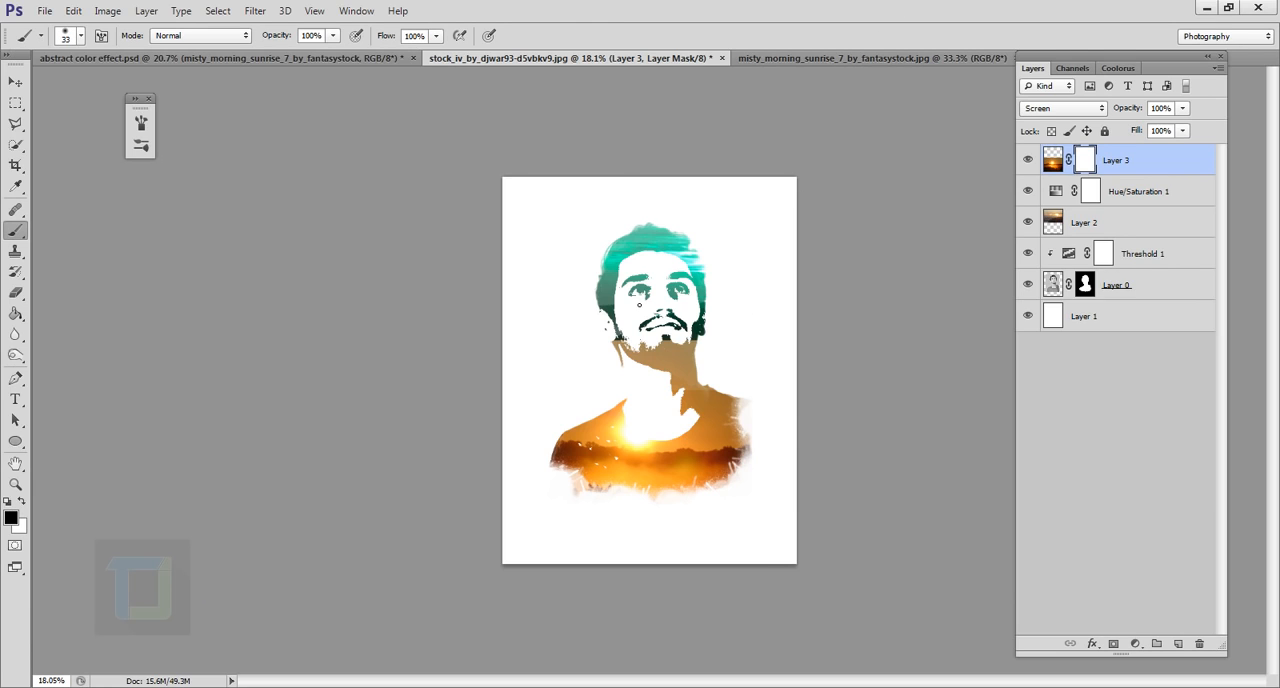
Enlarge the brush to 400 px and paint black on the mask across the beard to soften the photo's top edge
scroll(640, 305, "up", 7)
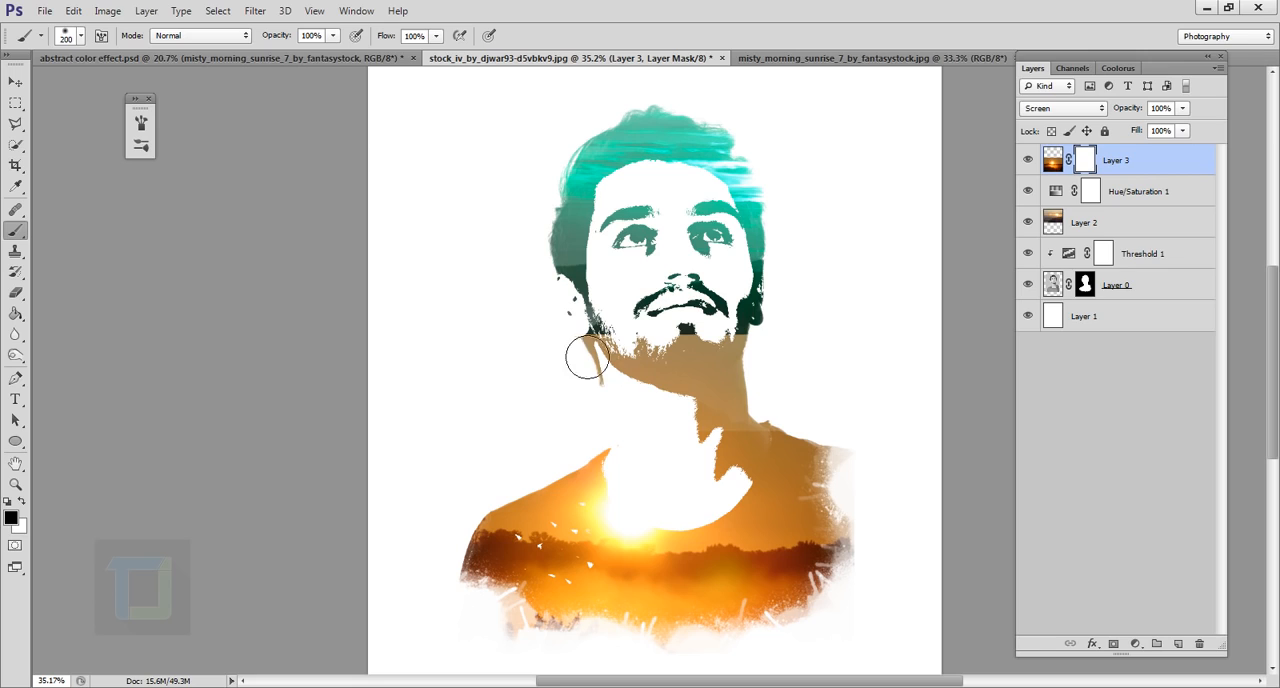
key("bracketright")
key("bracketright")
key("bracketright")
left_click_drag(617, 360, 680, 360)
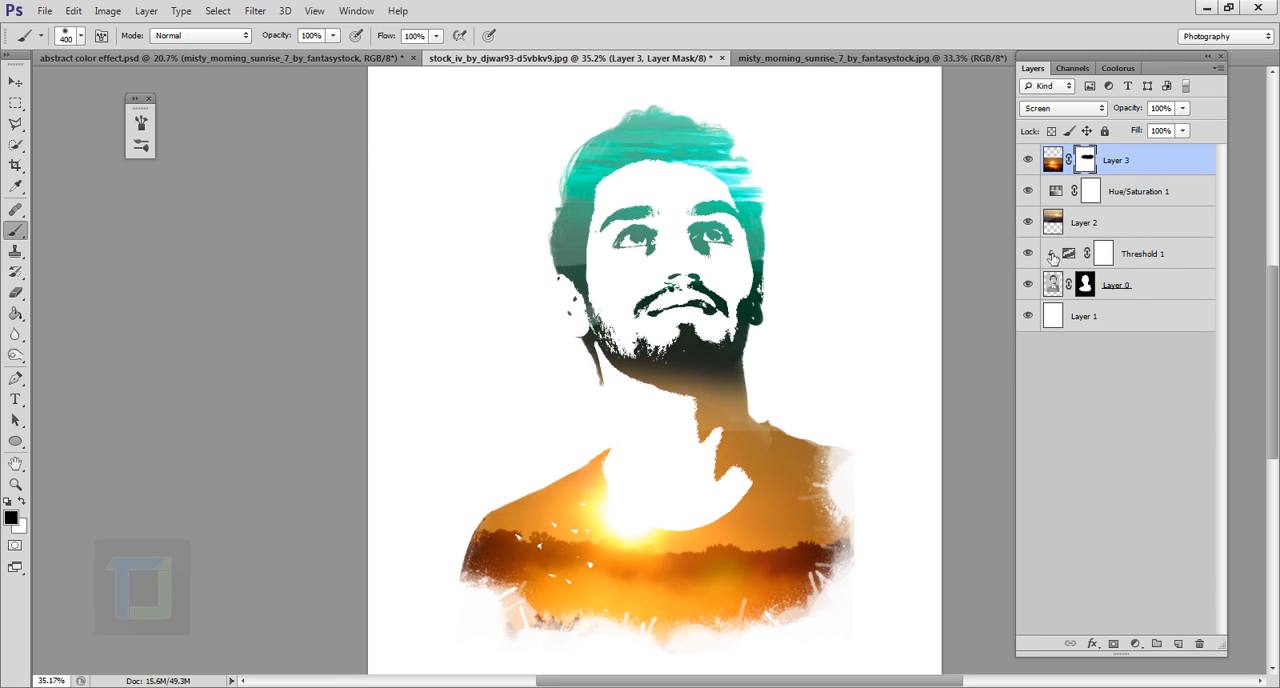
Add a layer mask to Layer 2 and paint black on it across the beard and neck to hide the photo there
left_click(1122, 221)
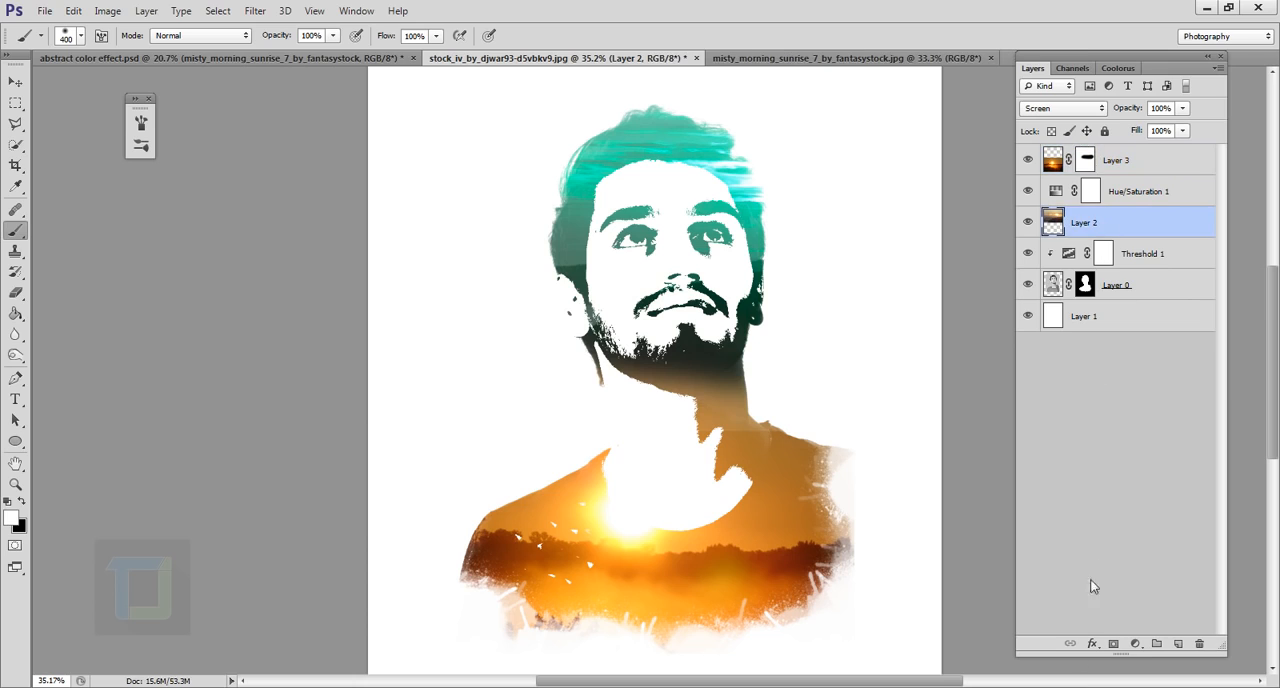
left_click(1117, 647)
mouse_move(597, 352)
left_mouse_down()
mouse_move(754, 375)
mouse_move(780, 418)
mouse_move(767, 436)
mouse_move(810, 405)
left_mouse_up()
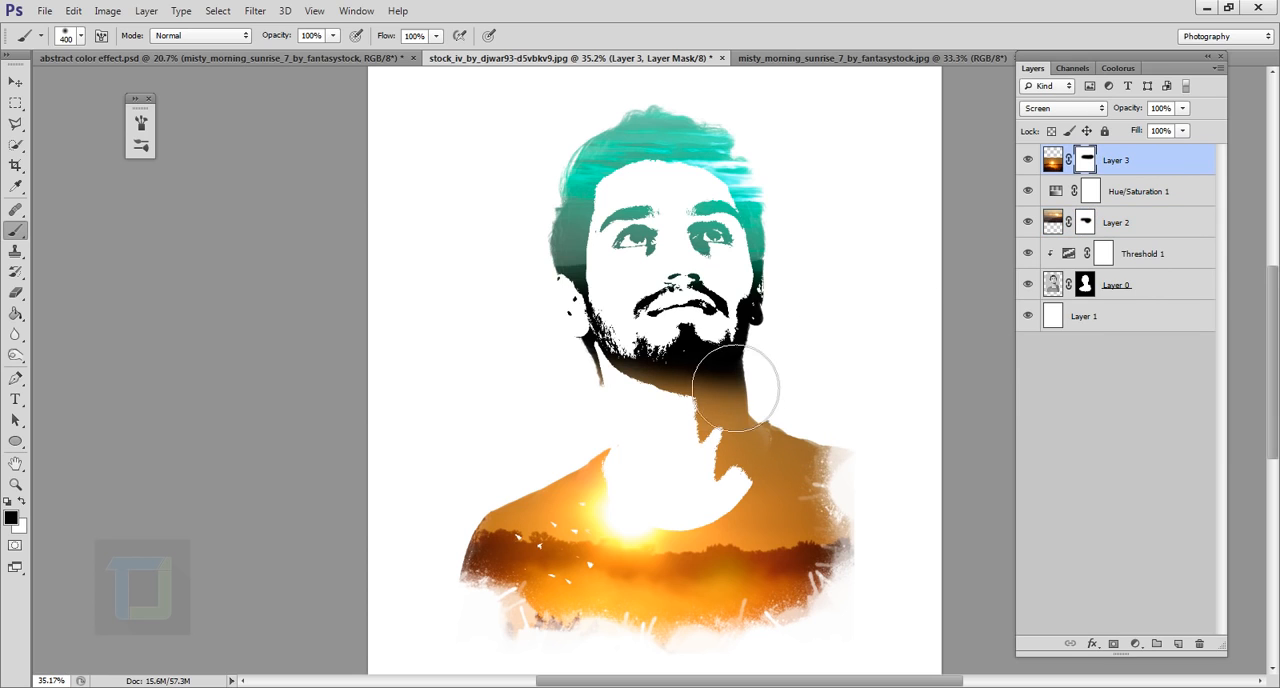
Widen the canvas on both sides of the portrait with the Crop tool to make it landscape
scroll(891, 420, "down", 3)
scroll(930, 449, "up", 1)
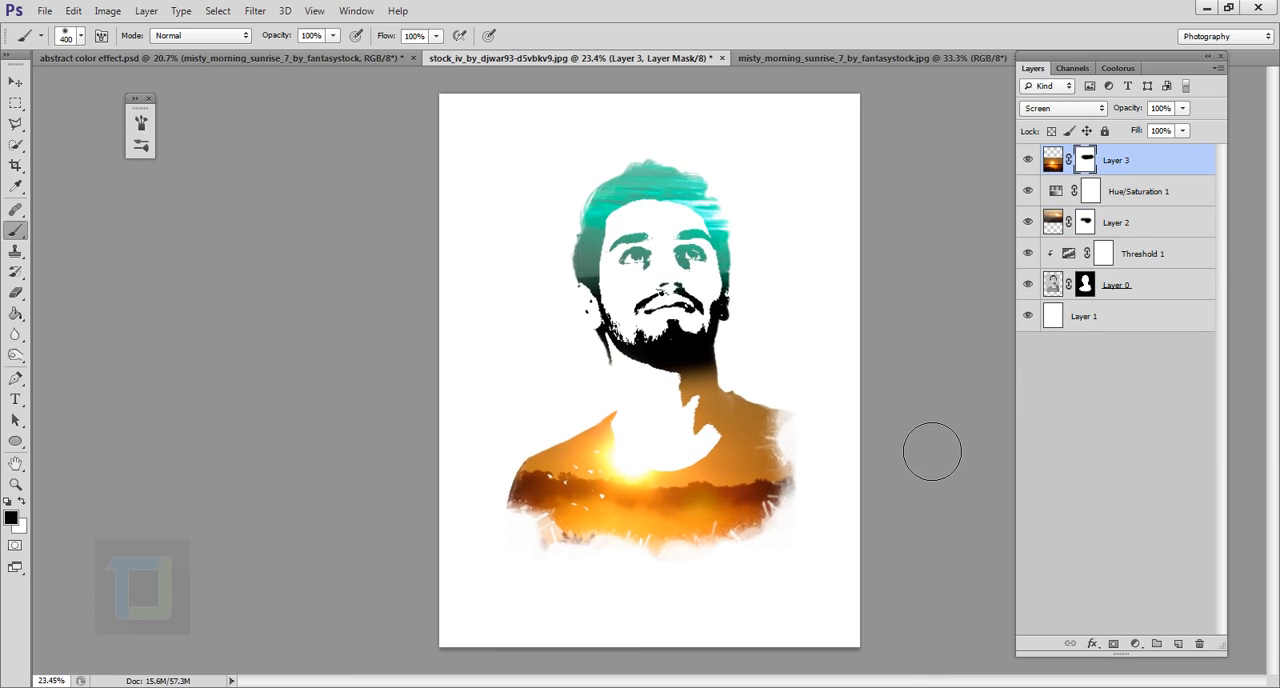
scroll(929, 449, "down", 2)
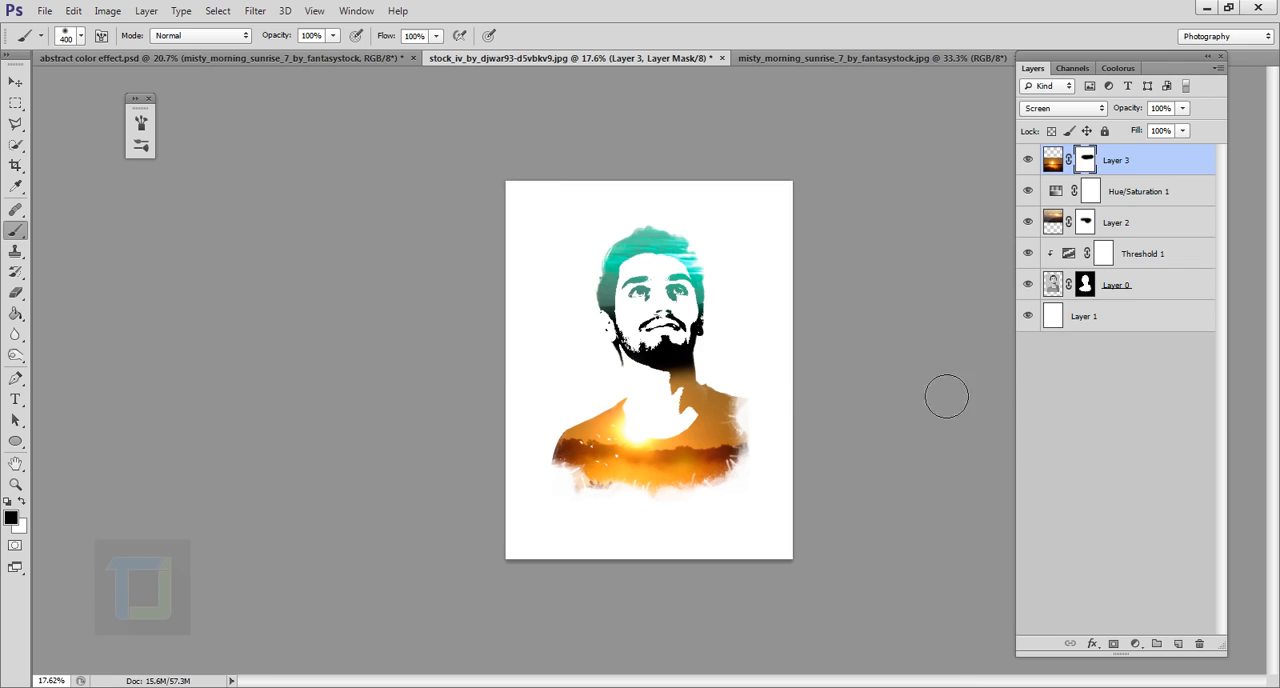
left_click_drag(19, 167, 78, 167)
left_click(78, 167)
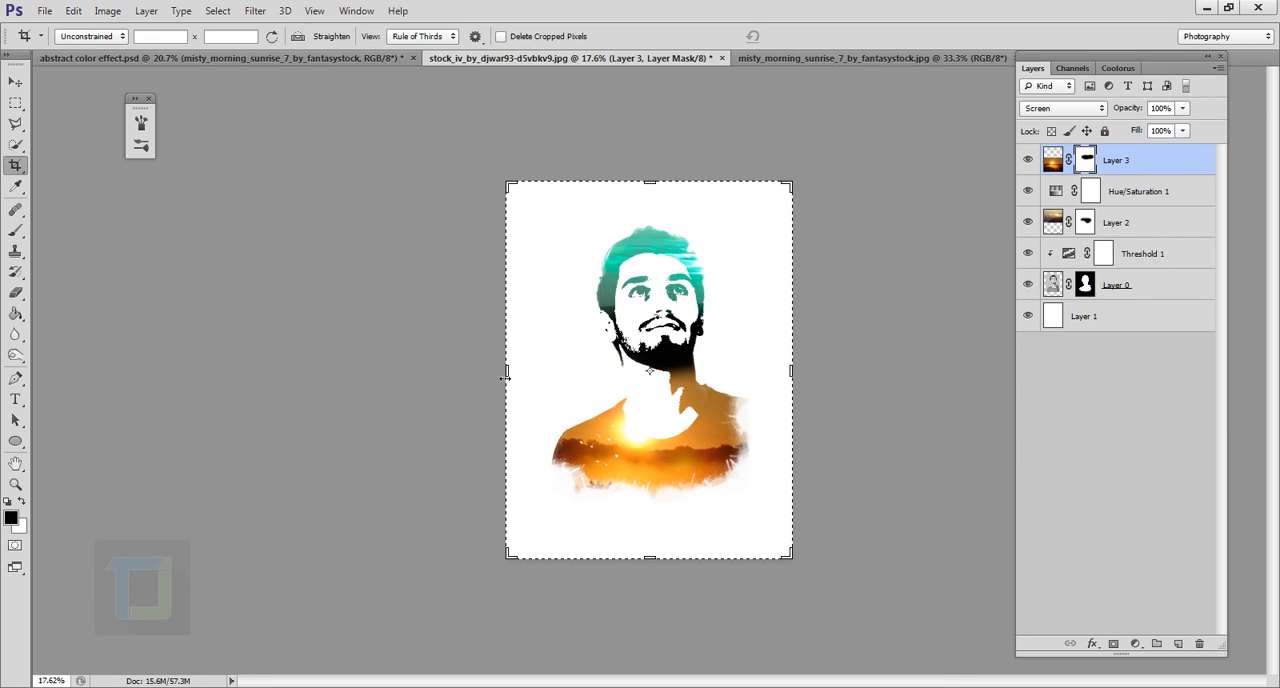
left_click_drag(496, 378, 417, 378)
left_click_drag(886, 375, 973, 372)
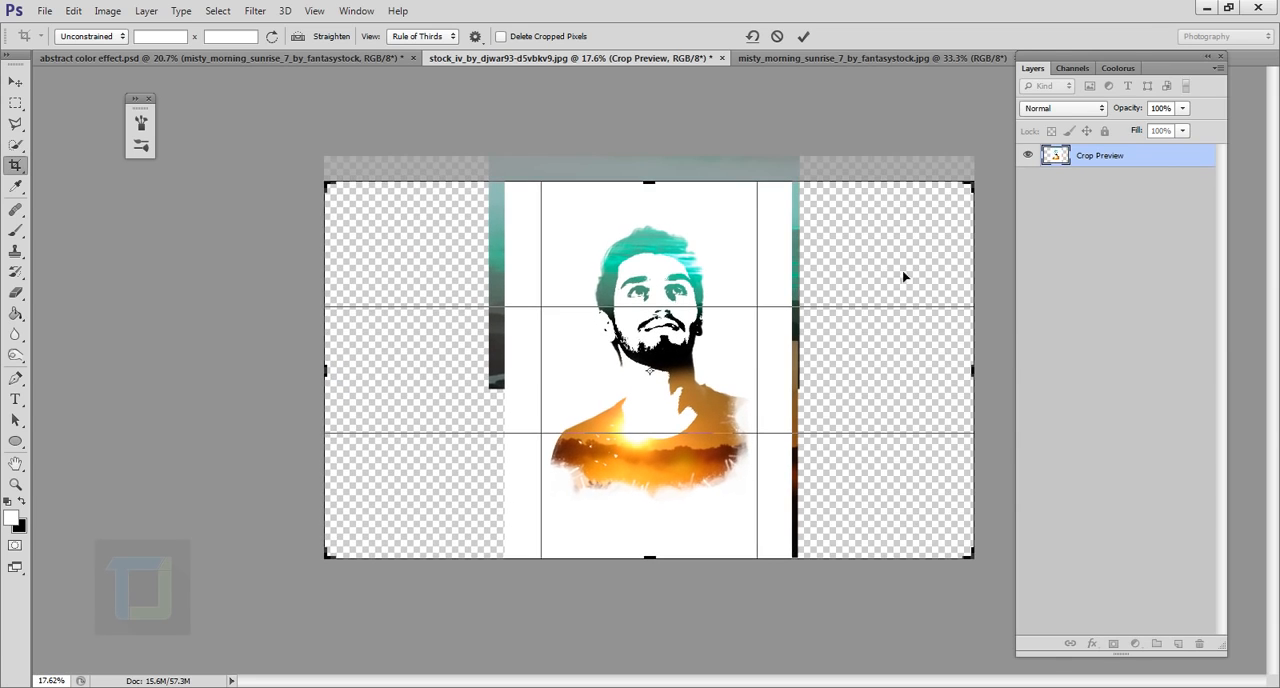
left_click(803, 36)
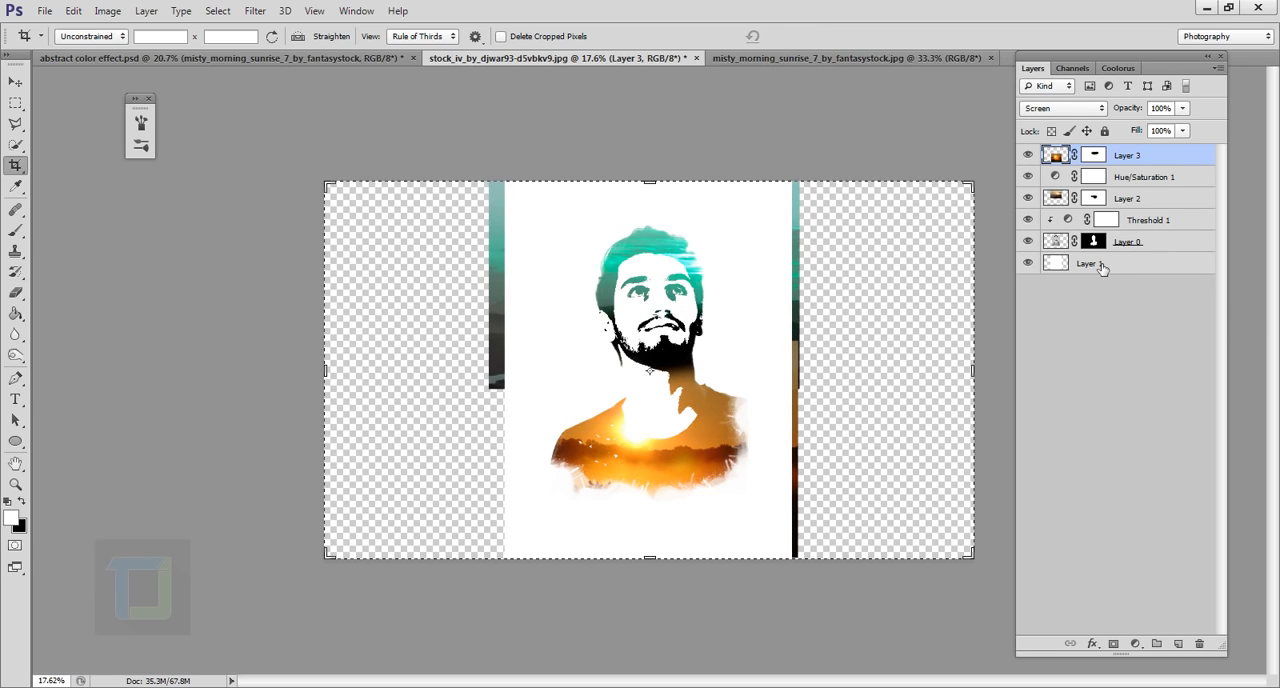
Fill the whole background layer, Layer 1, with white using the Paint Bucket to cover the extended canvas
left_click(1101, 267)
left_click(16, 314)
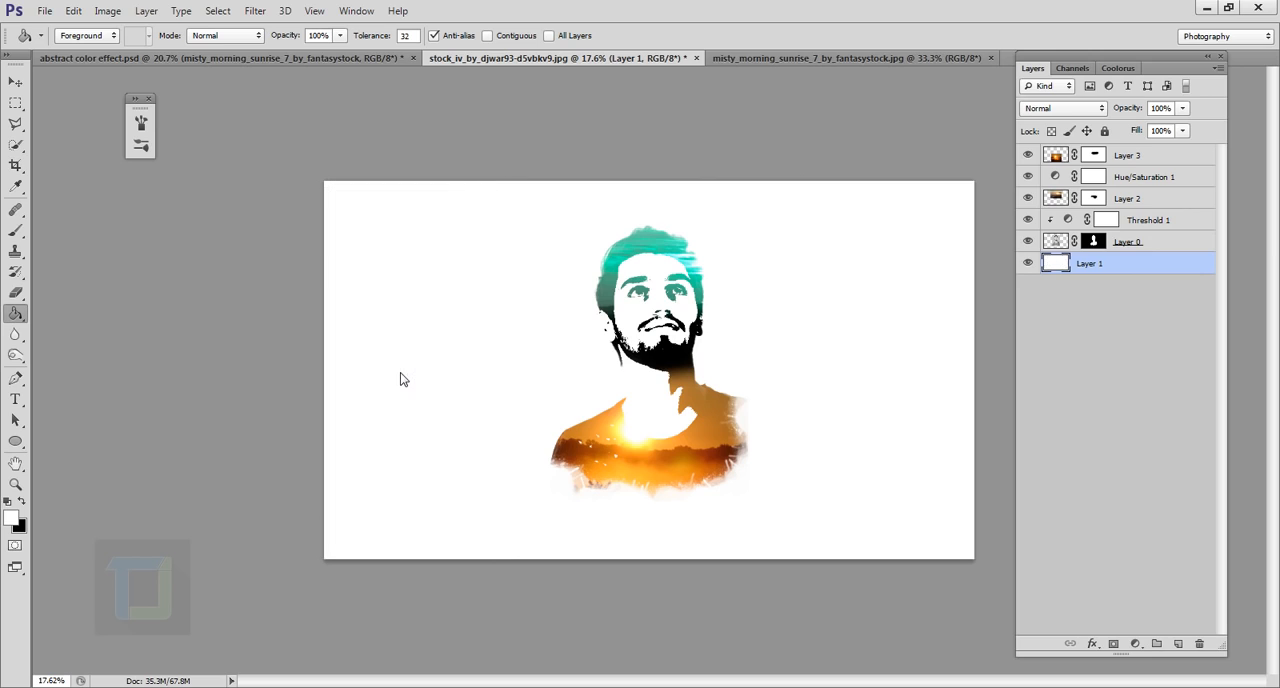
left_click(1038, 271)
left_click(1038, 271)
Add a new layer directly above the white background layer and choose the 128 px splatter brush for it
scroll(1003, 354, "up", 3)
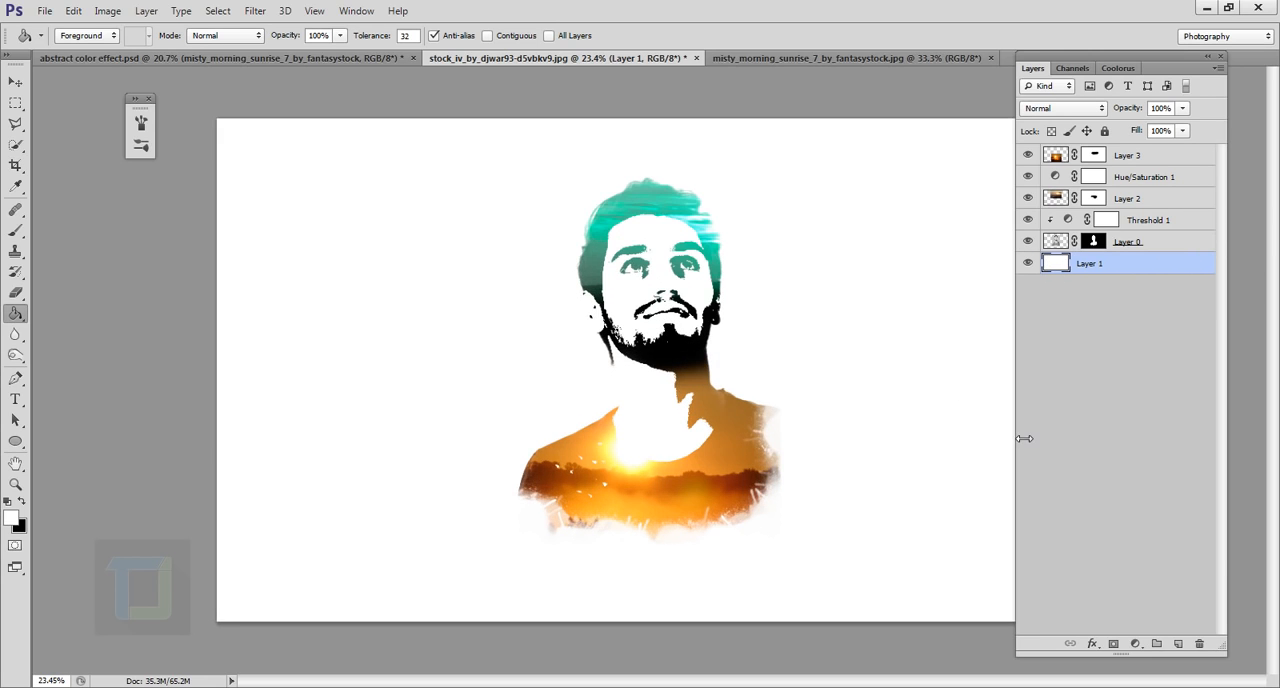
left_click(1178, 644)
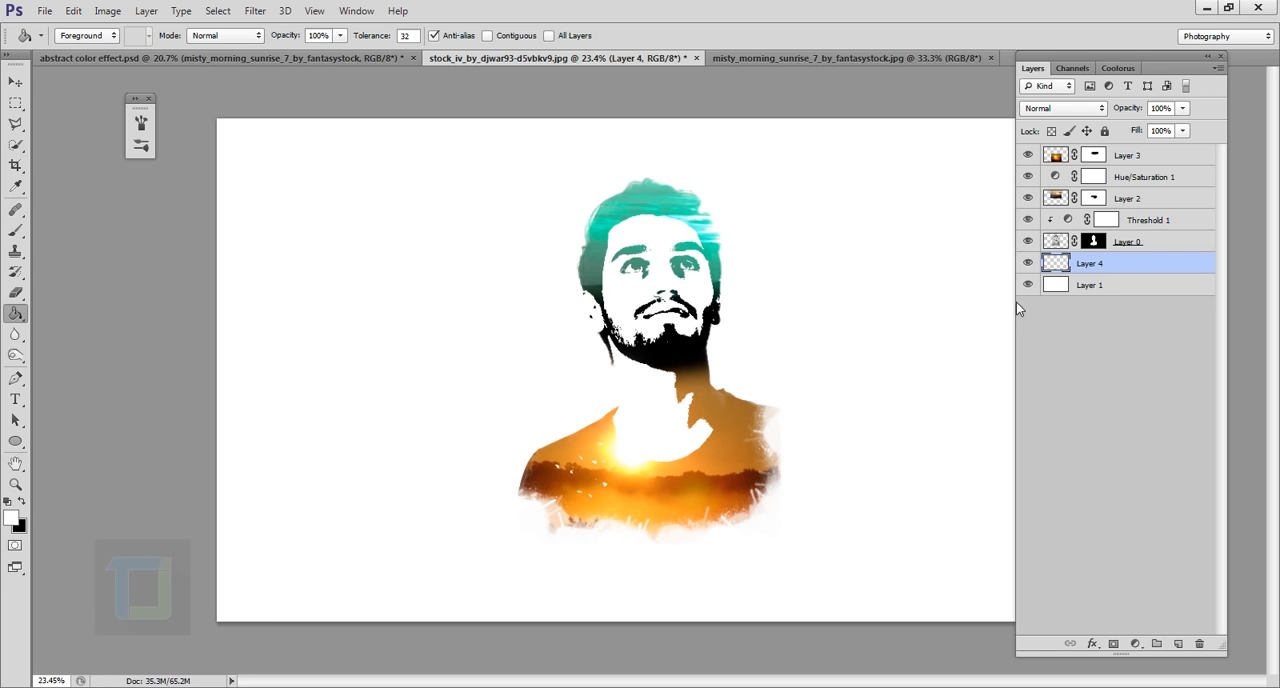
left_click(1032, 284)
left_click(13, 232)
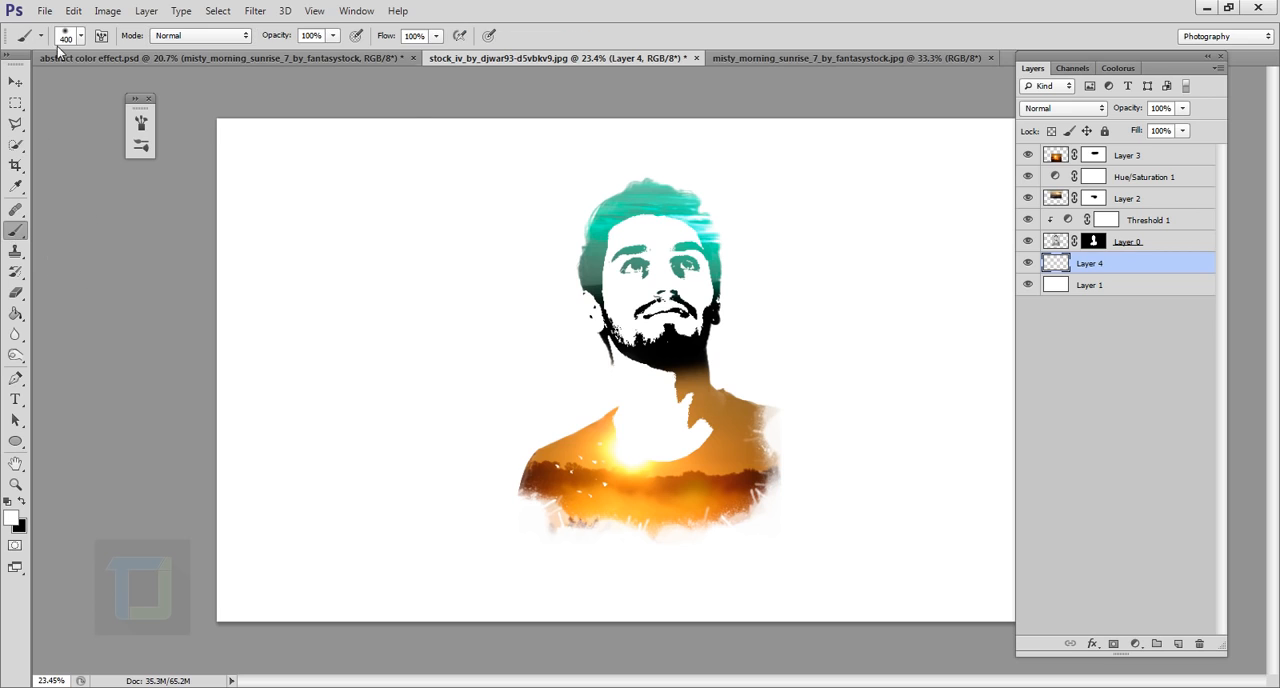
left_click(81, 36)
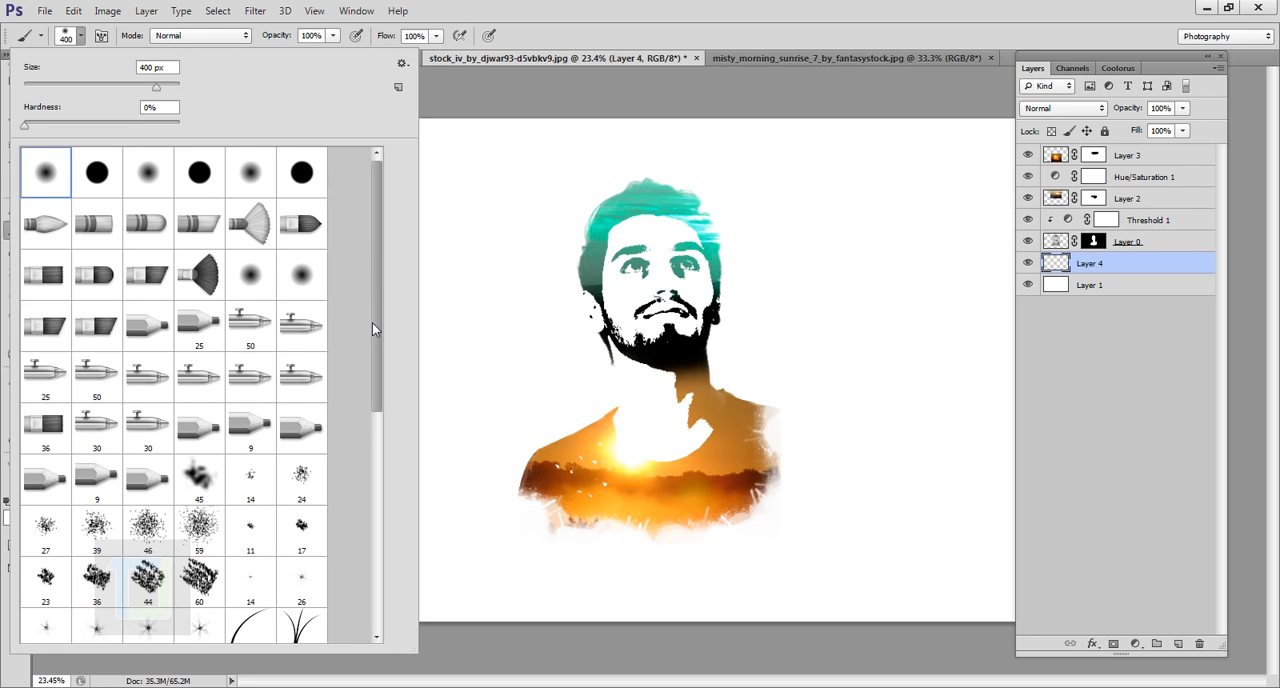
left_click_drag(374, 325, 384, 529)
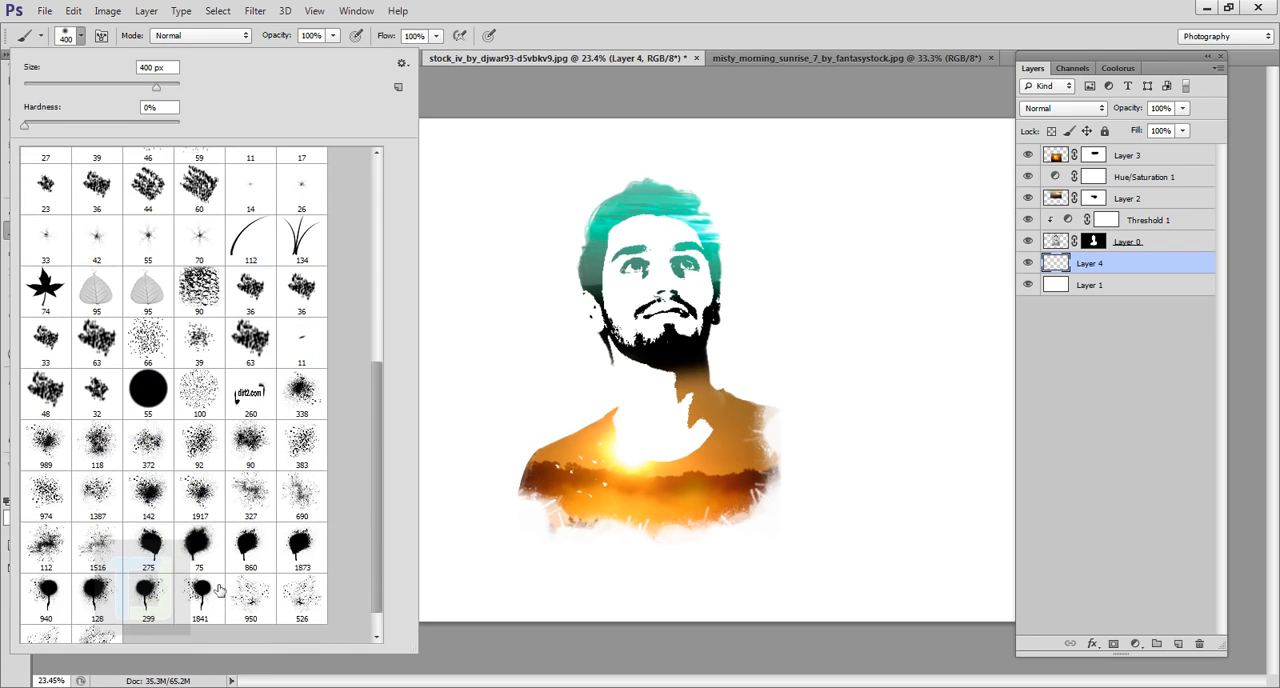
left_click(98, 603)
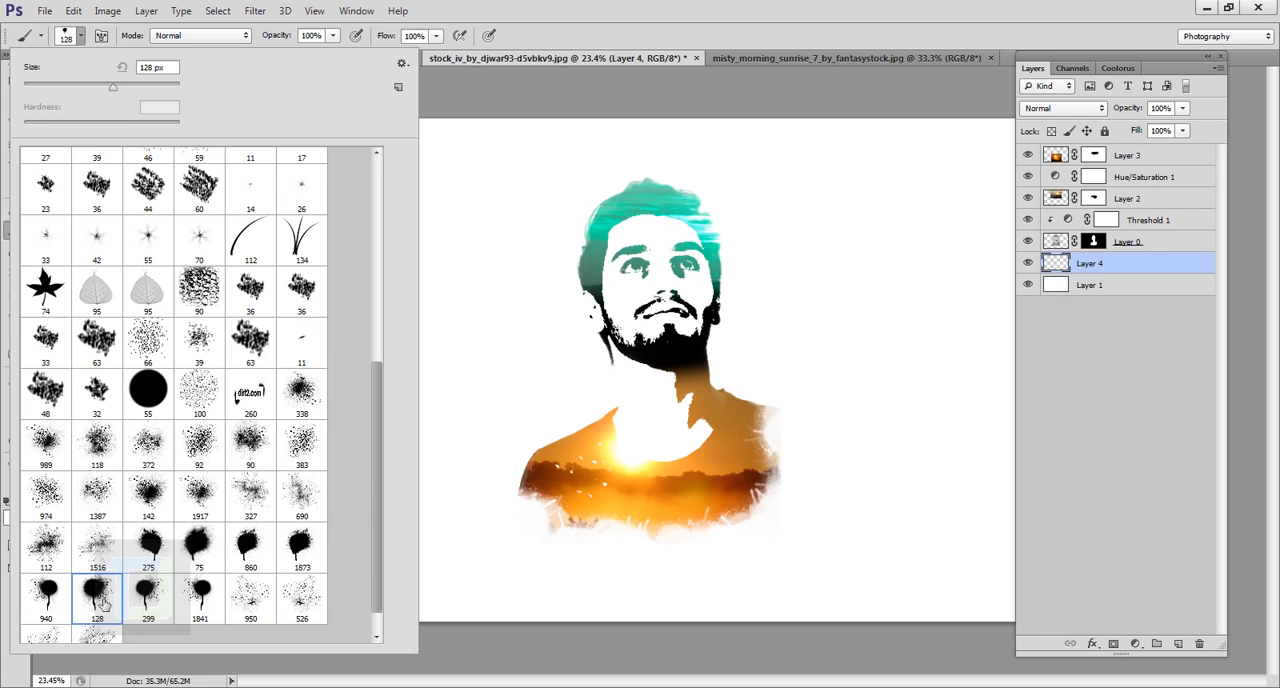
left_click(720, 387)
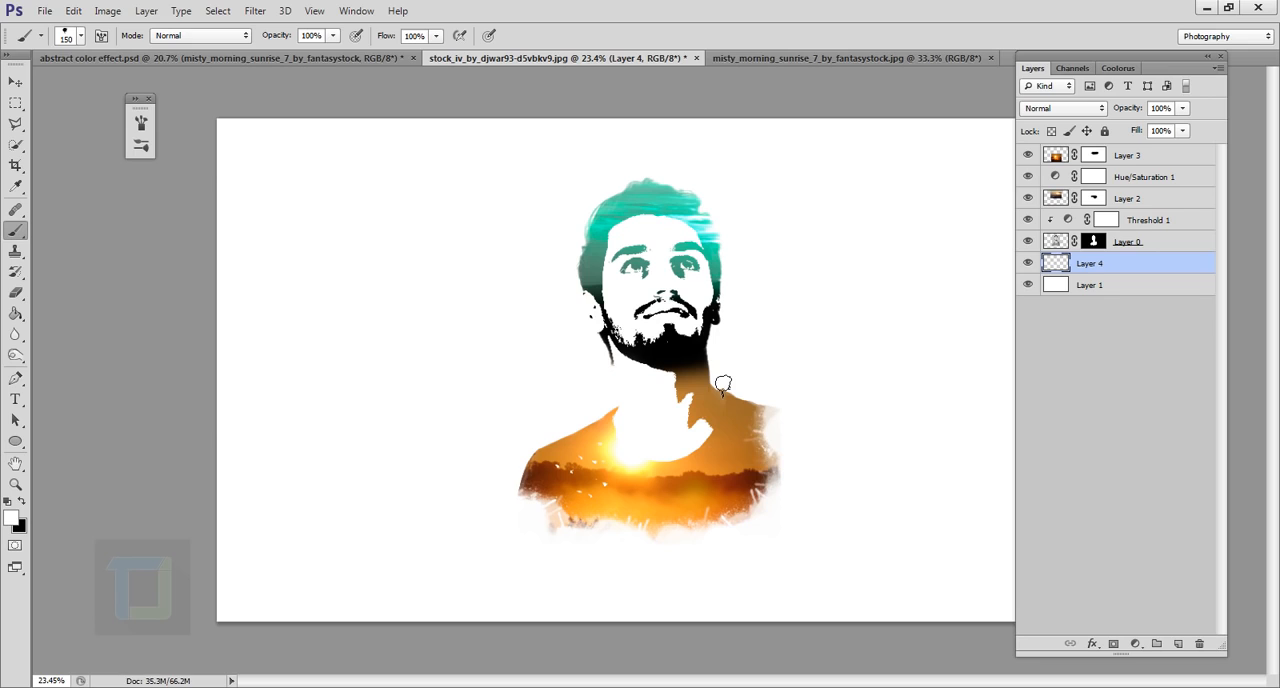
Enlarge the splatter brush to 700 px and stamp black splatters behind the hair and both sides of the head
key("bracketright")
key("bracketright")
key("bracketright")
key("bracketright")
key("bracketright")
key("bracketright")
key("bracketright")
key("bracketright")
key("bracketright")
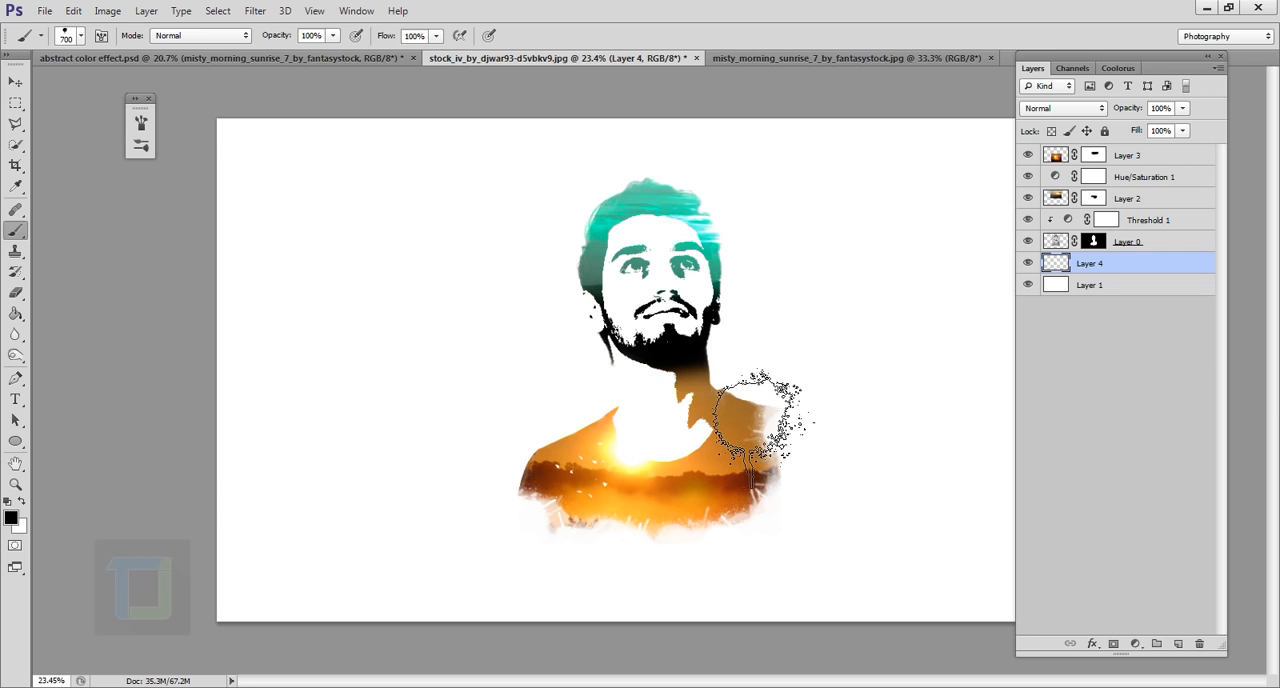
left_click(765, 410)
key("ctrl+z")
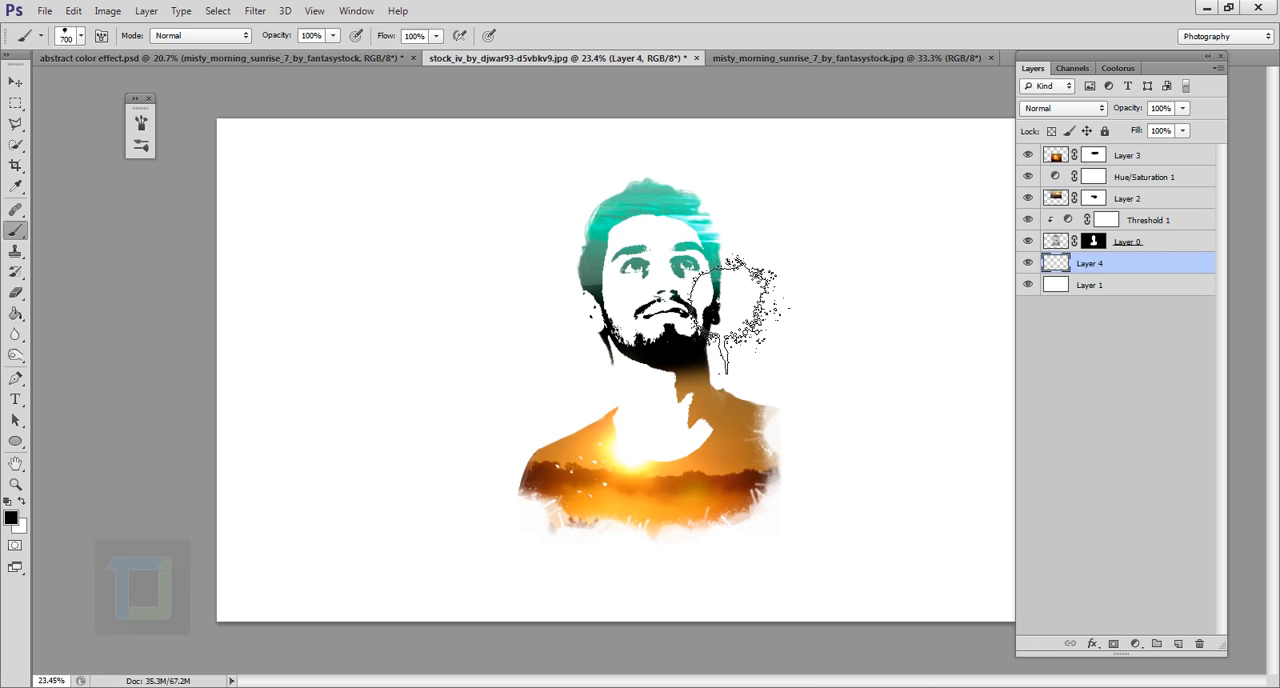
scroll(805, 370, "up", 3)
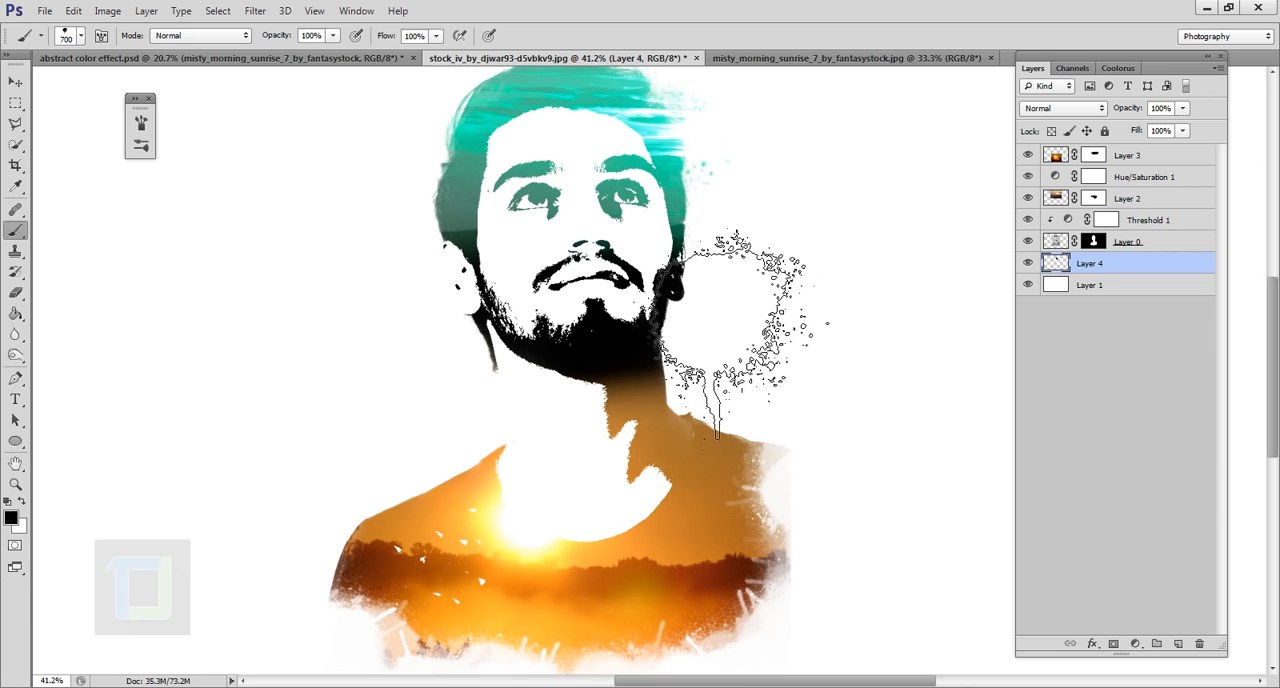
scroll(680, 468, "down", 3)
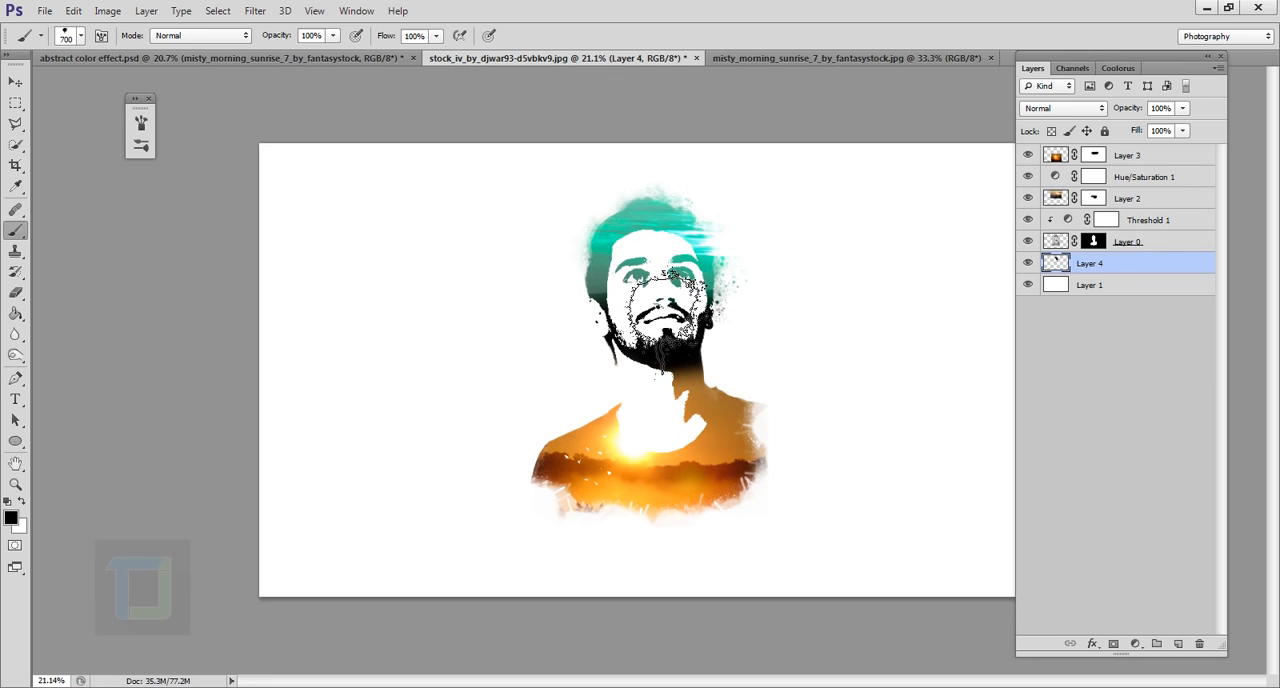
scroll(630, 295, "up", 3)
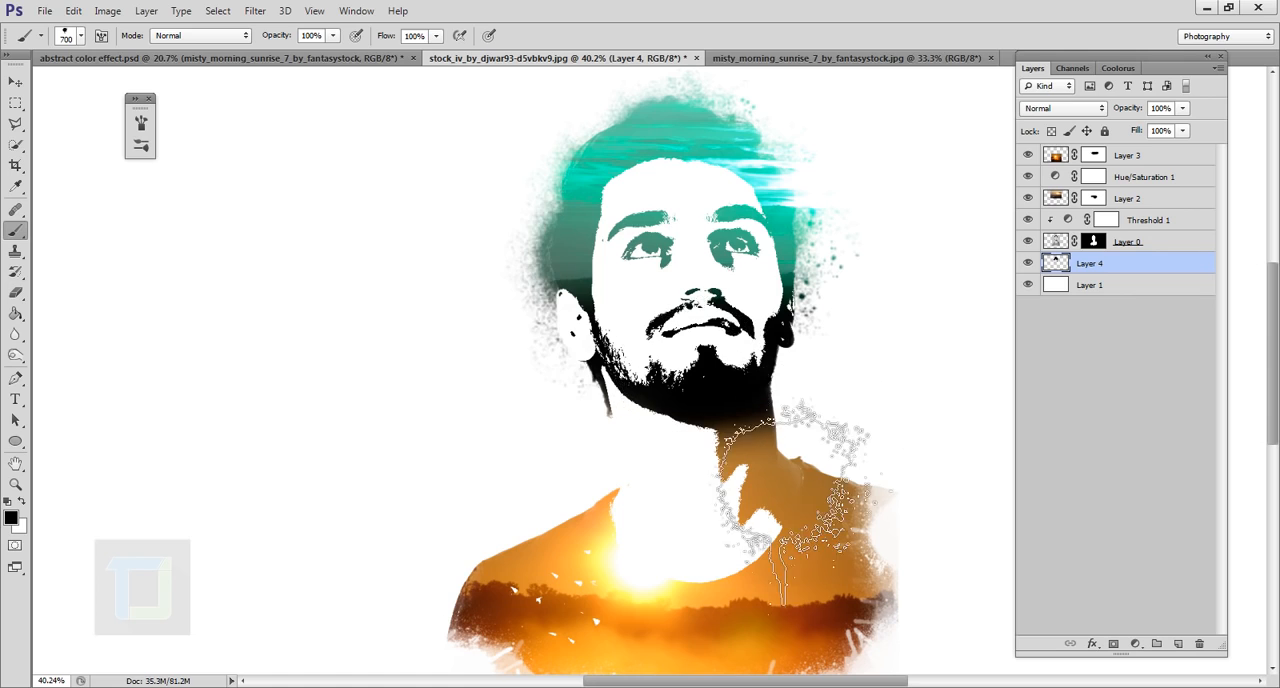
scroll(780, 560, "down", 2)
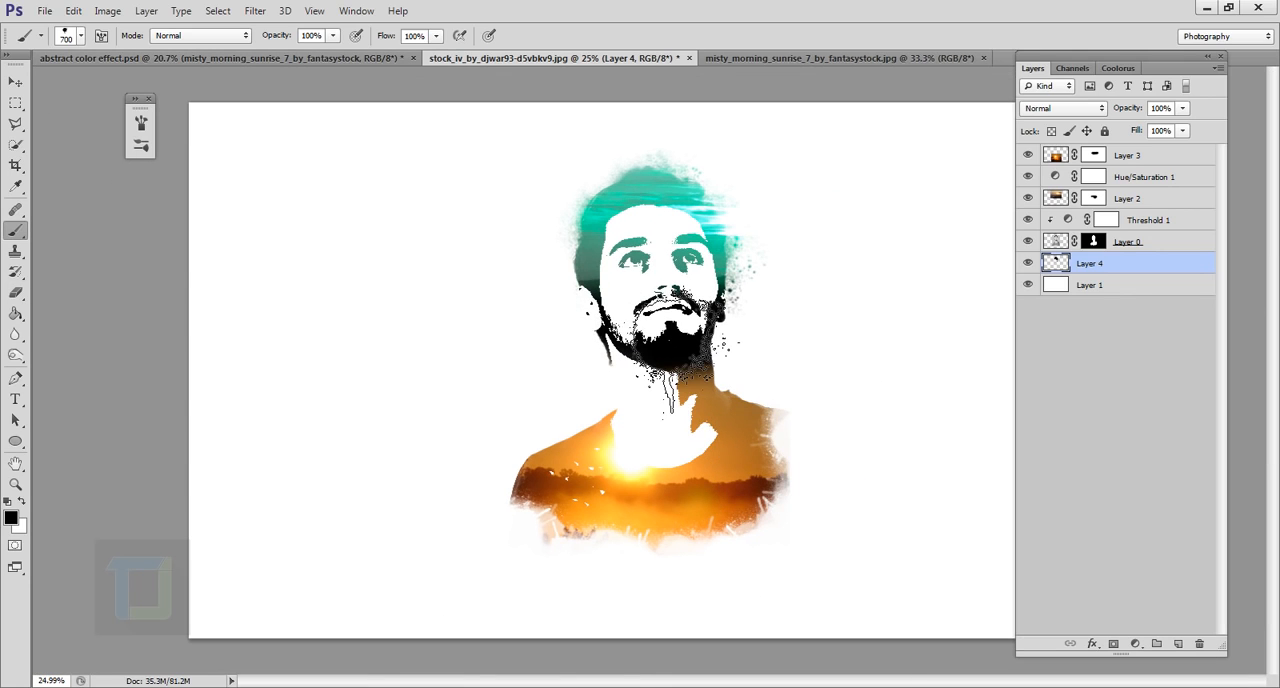
Choose the 1873 px splatter brush, reduce it to 1100 px, and stamp splatters beside the neck and shoulder
left_click(80, 35)
left_click(301, 547)
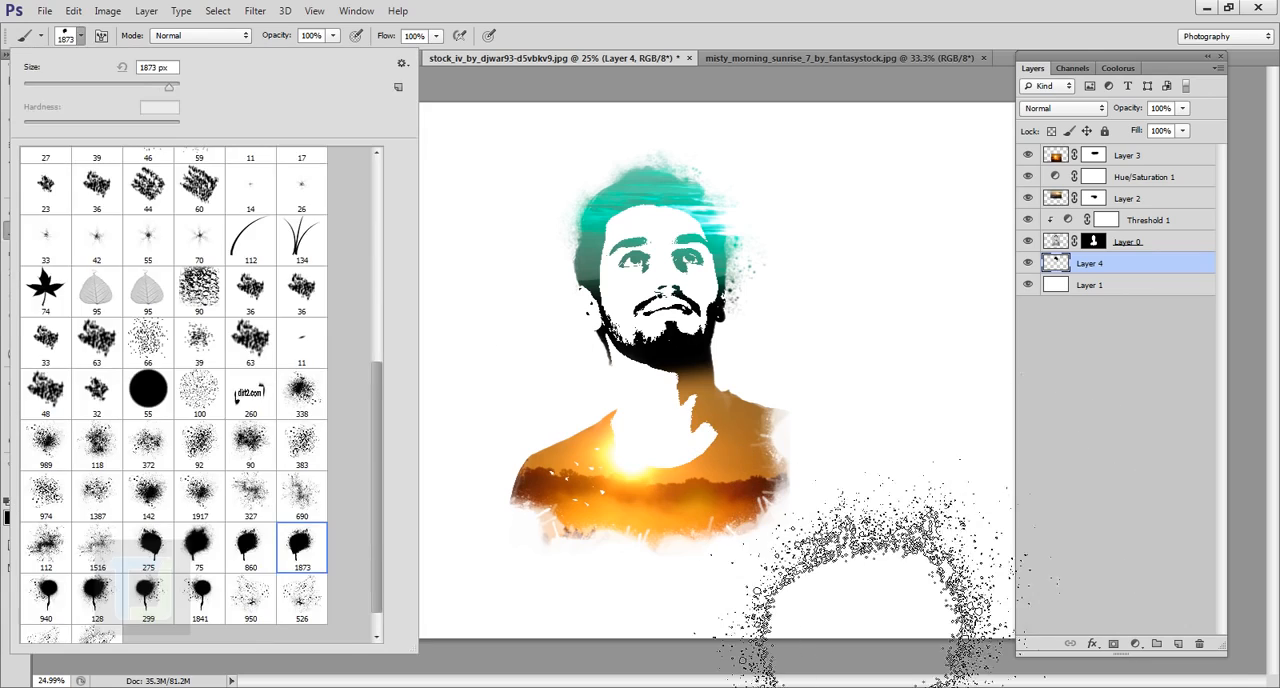
left_click(870, 600)
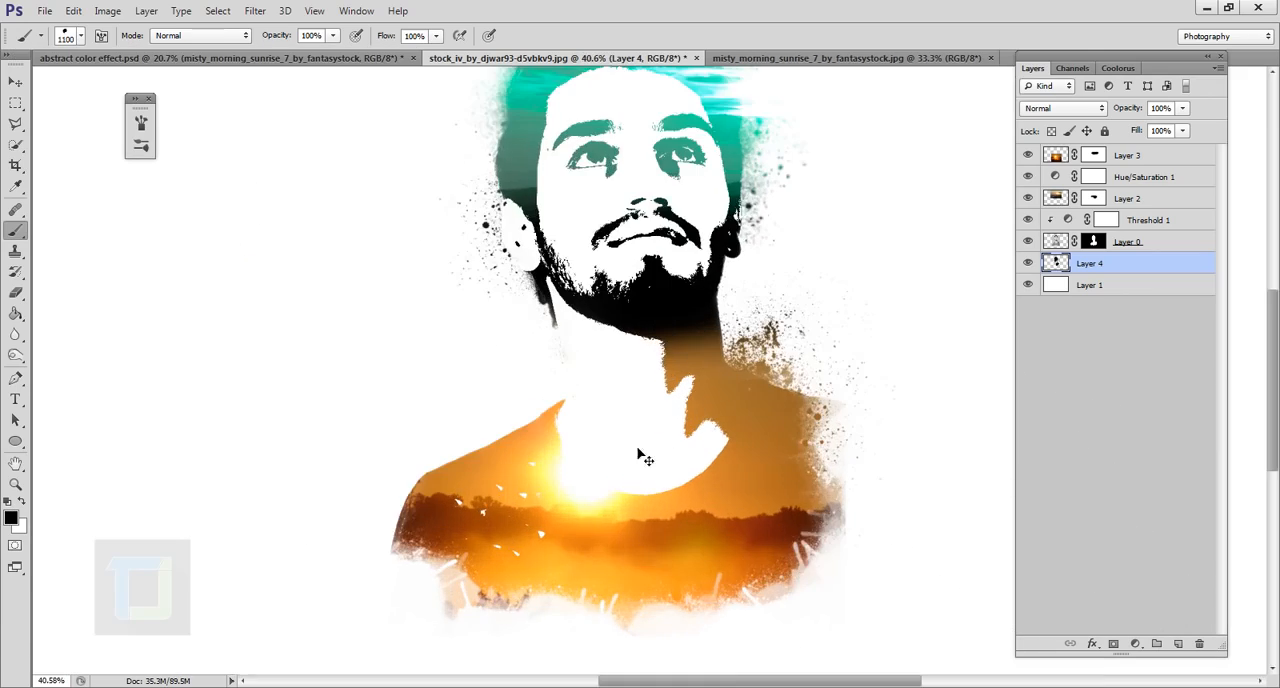
Choose the 940 px splatter brush, rotate its tip, resize it to 929 px, and stamp splatters around the shirt edges
left_click(66, 35)
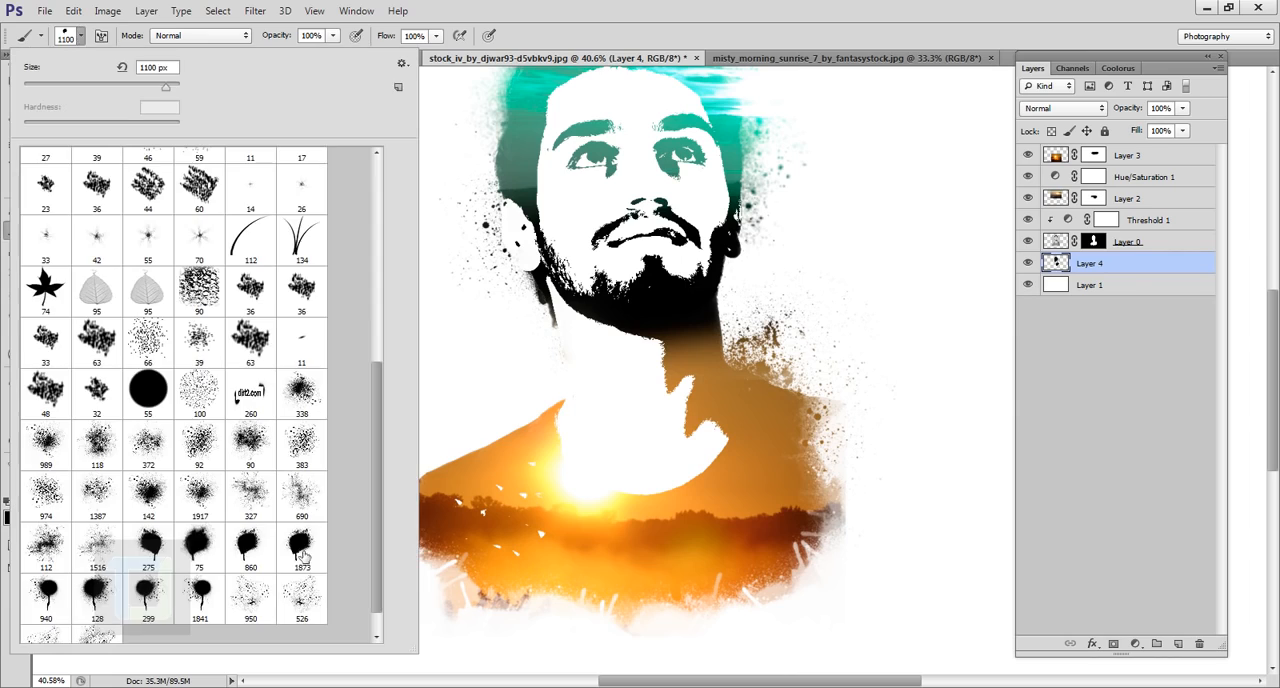
left_click(46, 593)
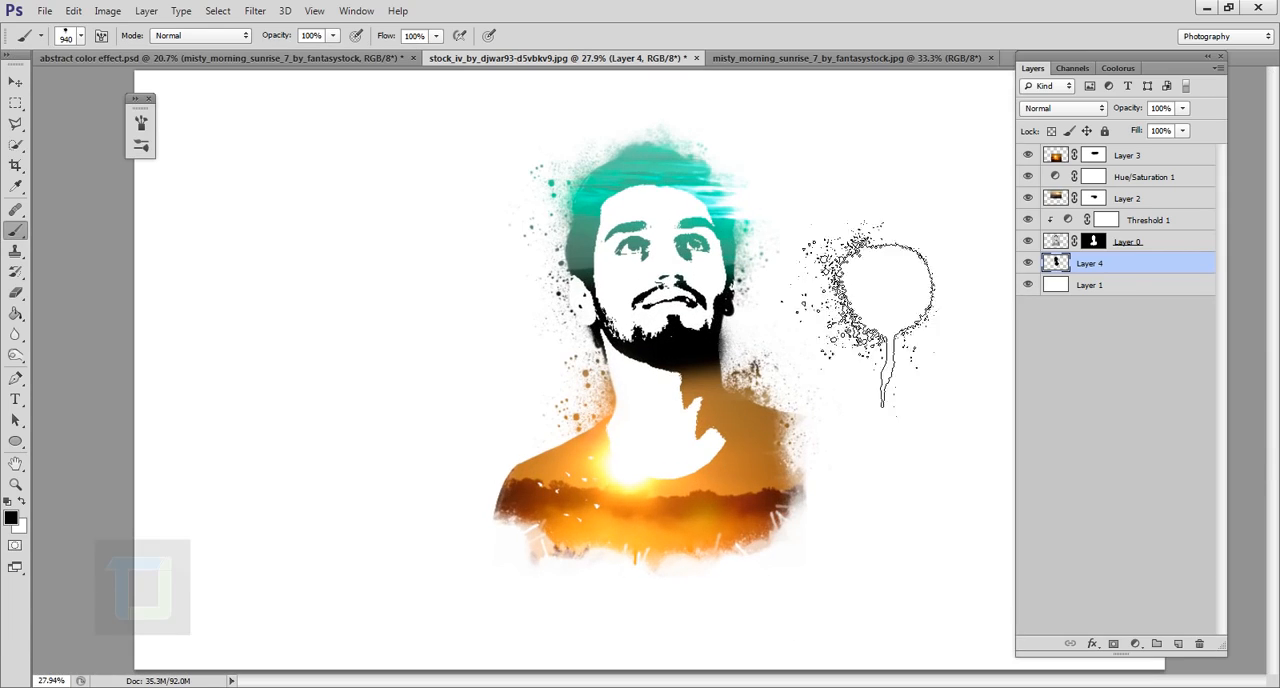
left_click(140, 122)
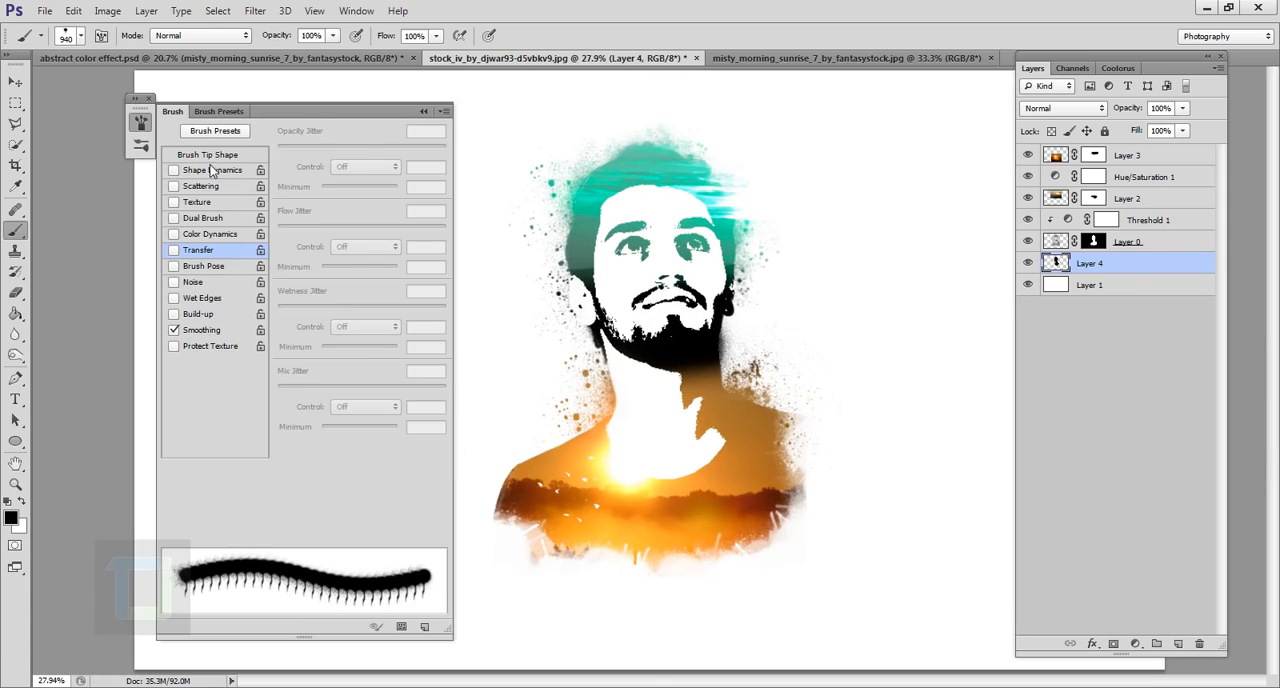
left_click(207, 155)
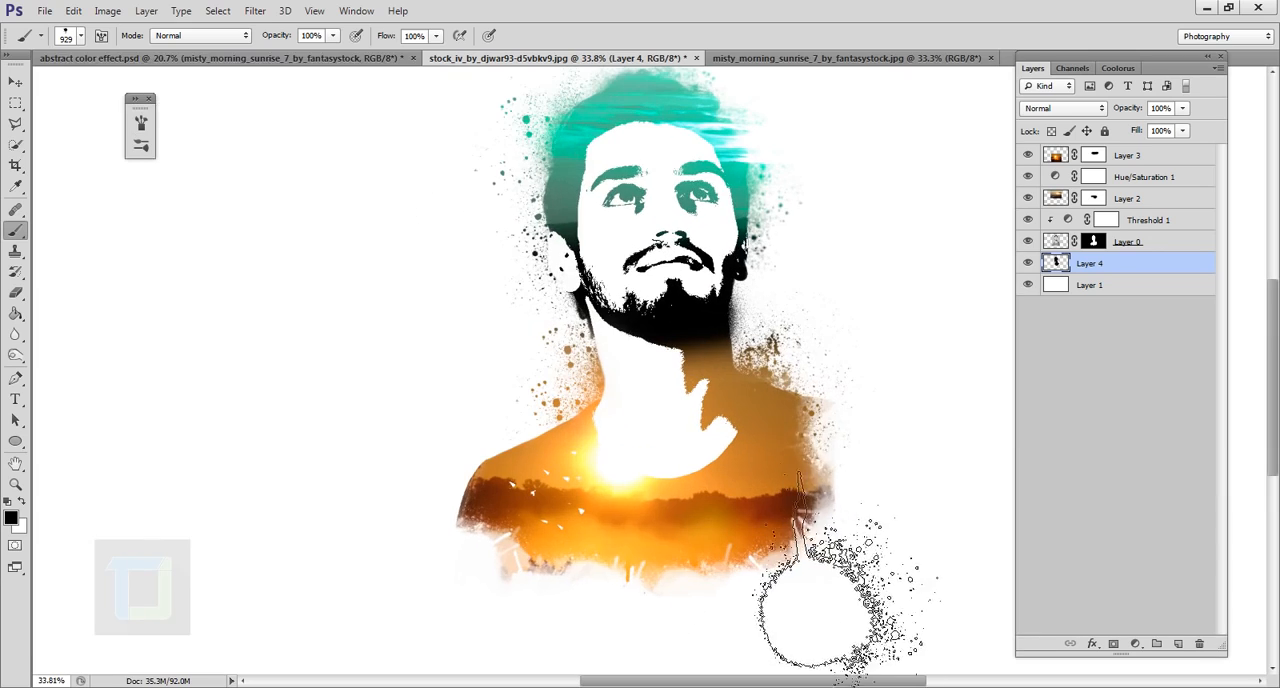
right_click(150, 171)
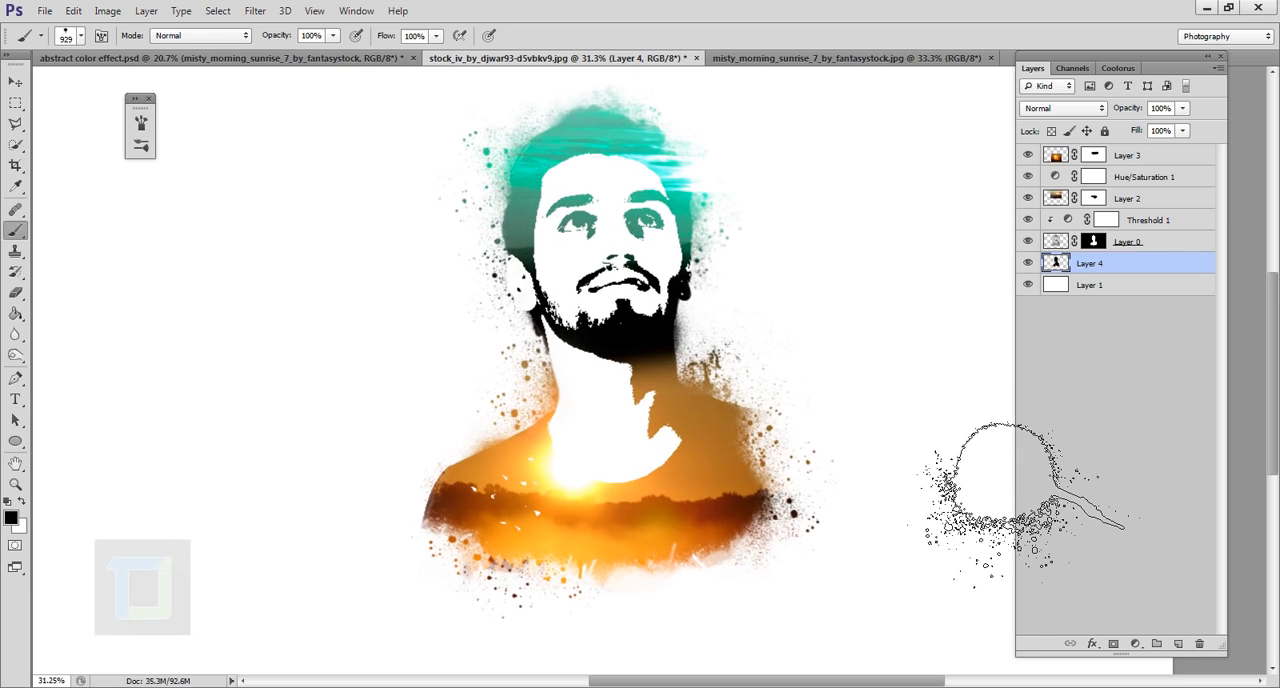
Compare the portrait with and without the splatter layer, and leave the layer shown
left_click(1028, 263)
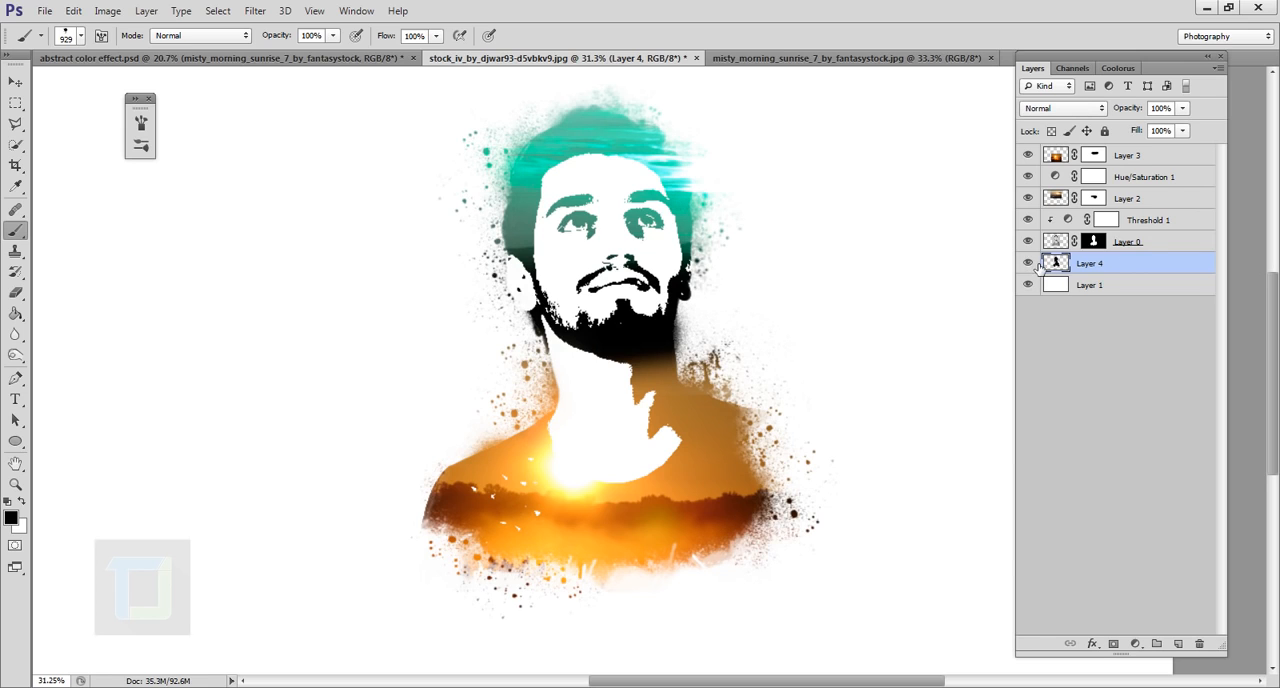
scroll(1020, 461, "down", 2)
scroll(1017, 461, "up", 1)
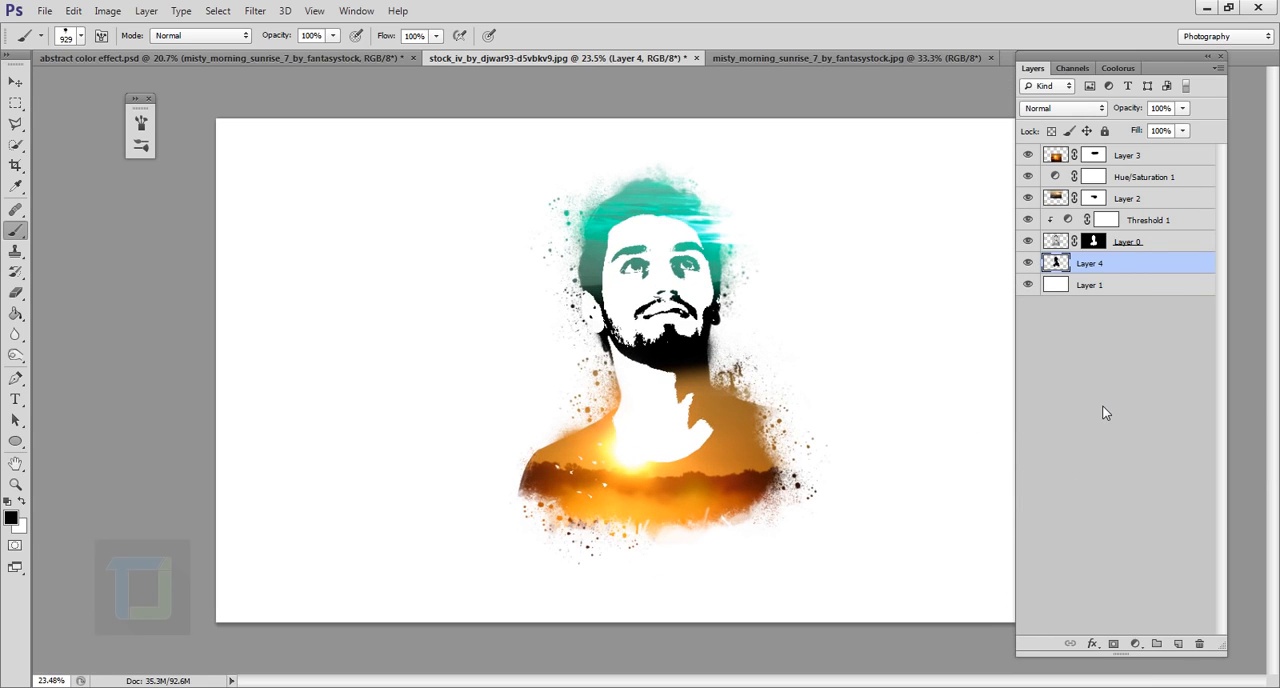